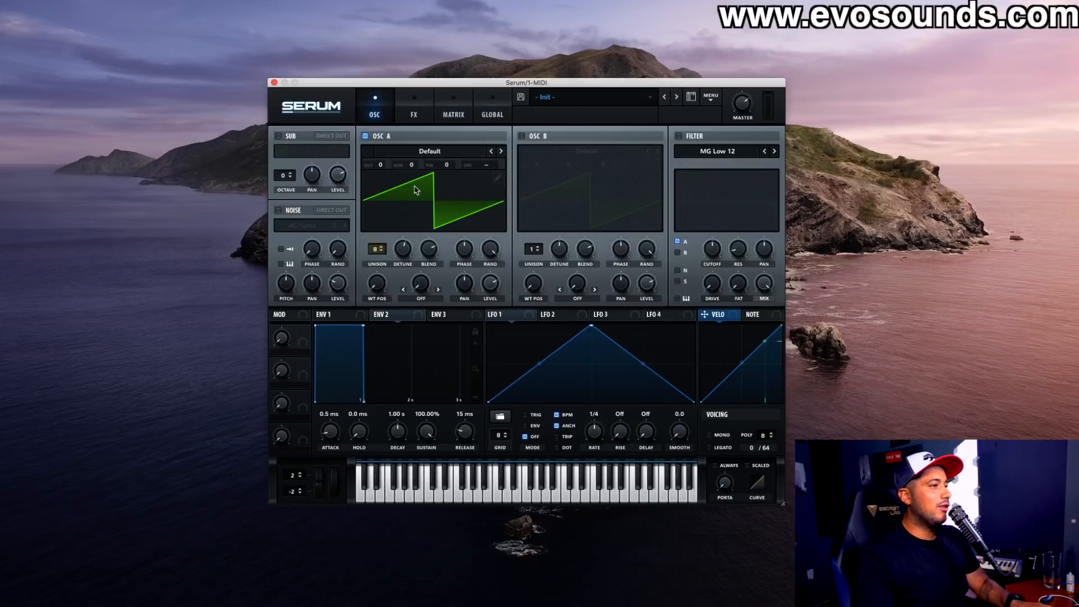
# Step: Switch the voicing to mono with legato and set oscillator A's octave to -2
pyautogui.click(722, 436)
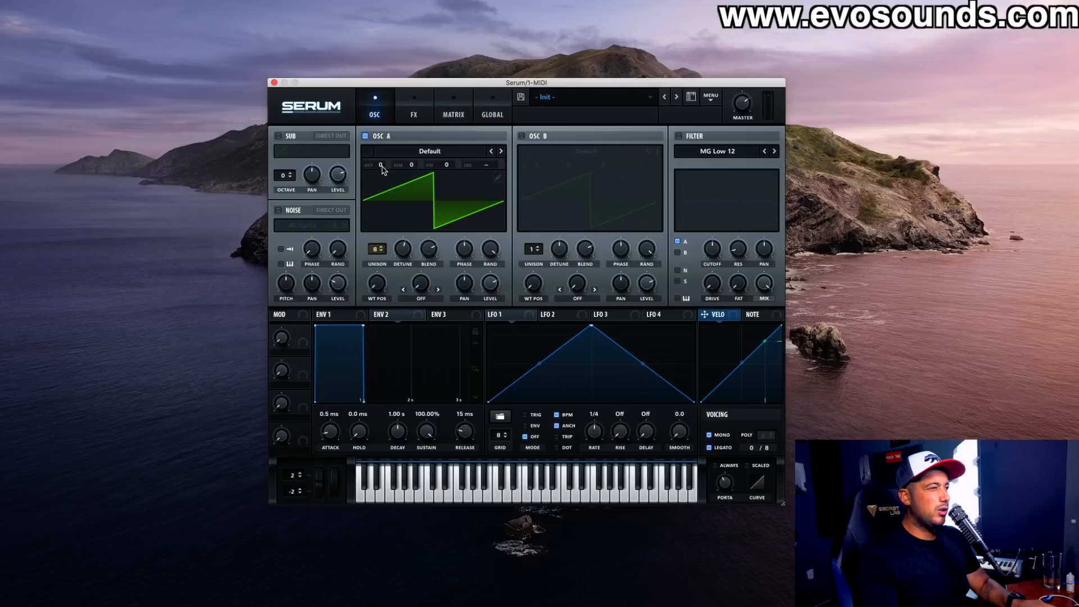
pyautogui.moveTo(382, 168); pyautogui.dragTo(379, 181)
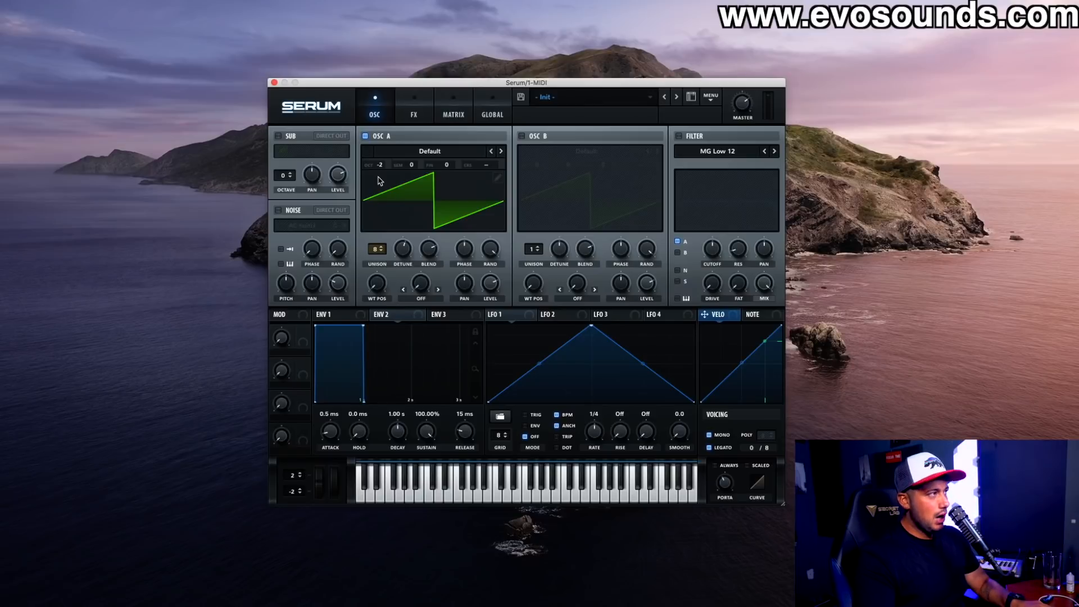
# Step: Enable oscillator B and set its octave to -1 and its unison to 8 voices
pyautogui.click(521, 136)
pyautogui.moveTo(537, 165); pyautogui.dragTo(536, 170)
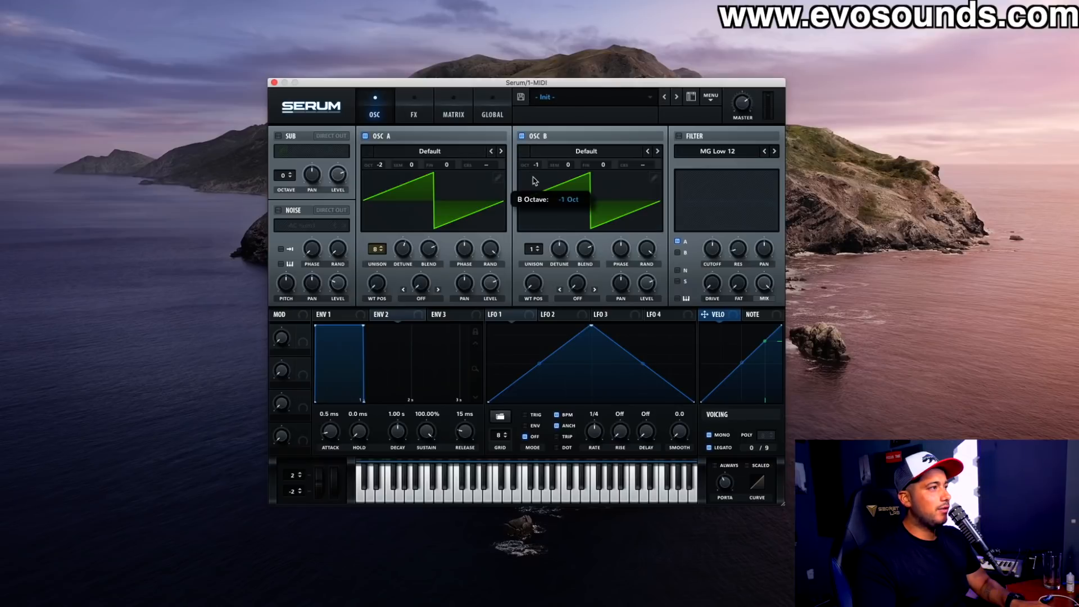
pyautogui.moveTo(536, 248)
pyautogui.mouseDown()
pyautogui.moveTo(542, 229)
pyautogui.moveTo(545, 254)
pyautogui.moveTo(551, 240)
pyautogui.mouseUp()
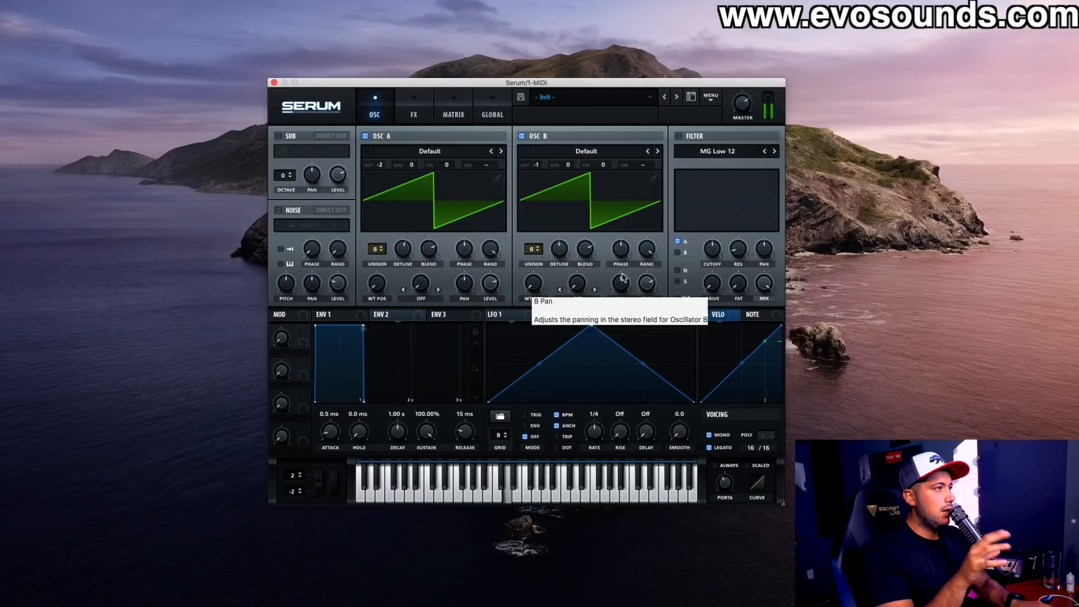
# Step: Set oscillator B's octave to -2 and enable a Band 12 filter with both oscillators routed through it
pyautogui.click(686, 137)
pyautogui.moveTo(537, 165); pyautogui.dragTo(536, 178)
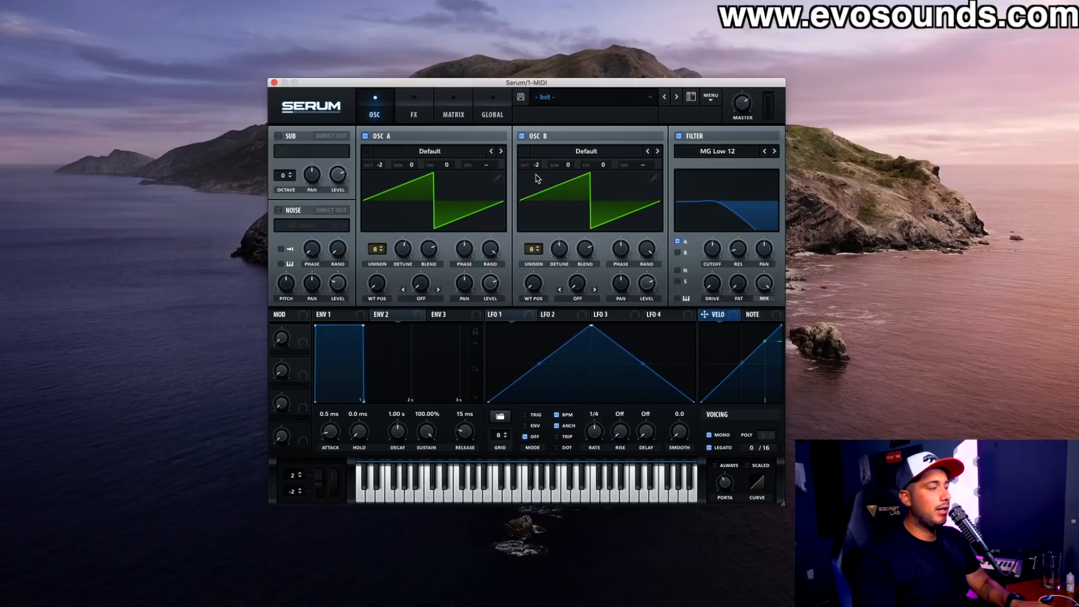
pyautogui.click(681, 252)
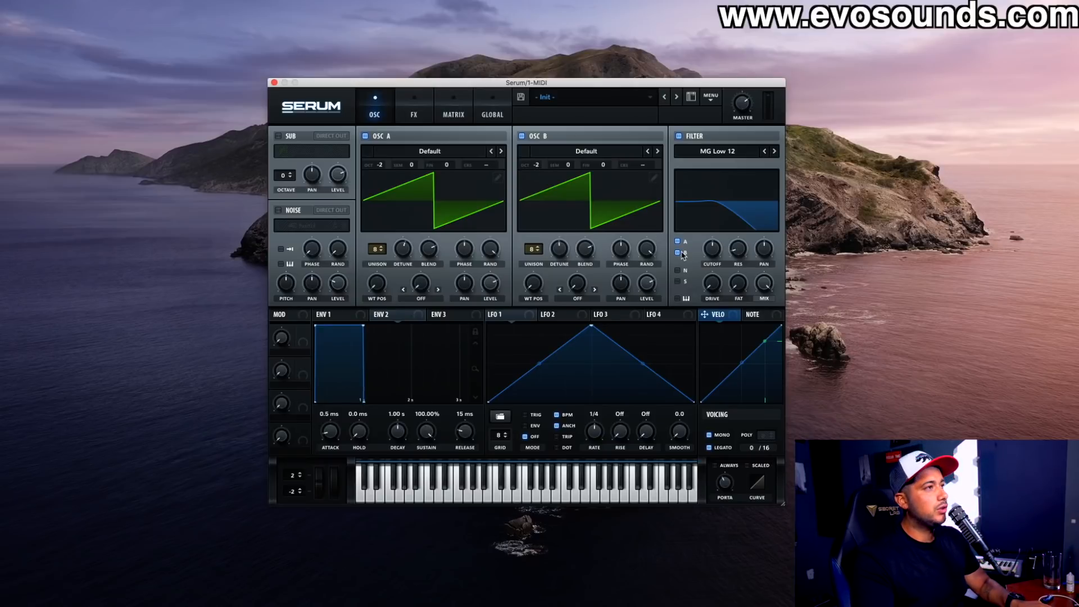
pyautogui.click(704, 159)
pyautogui.moveTo(708, 166)
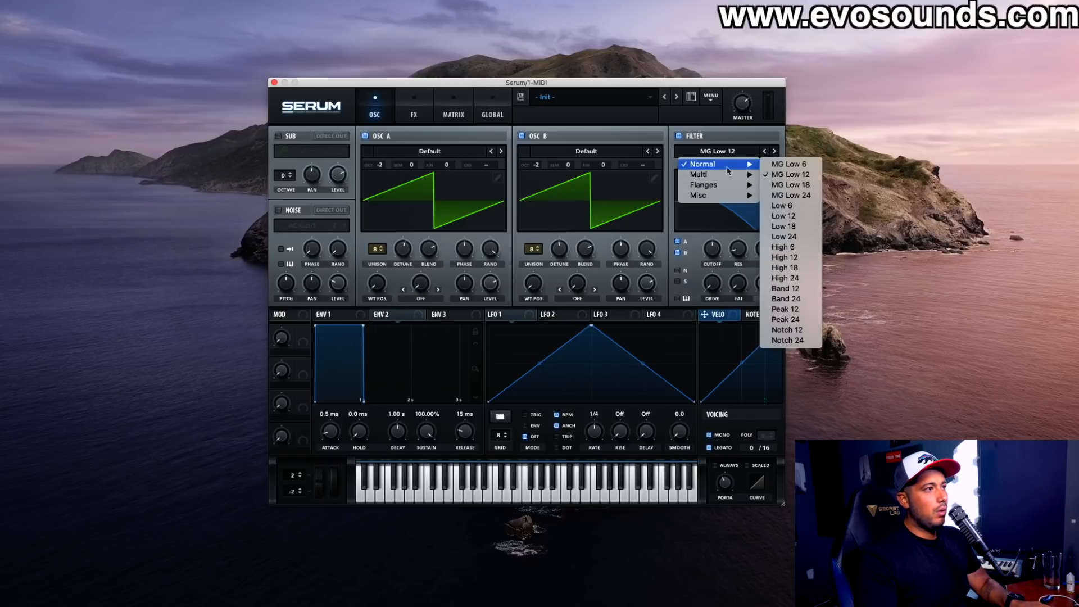
pyautogui.click(787, 277)
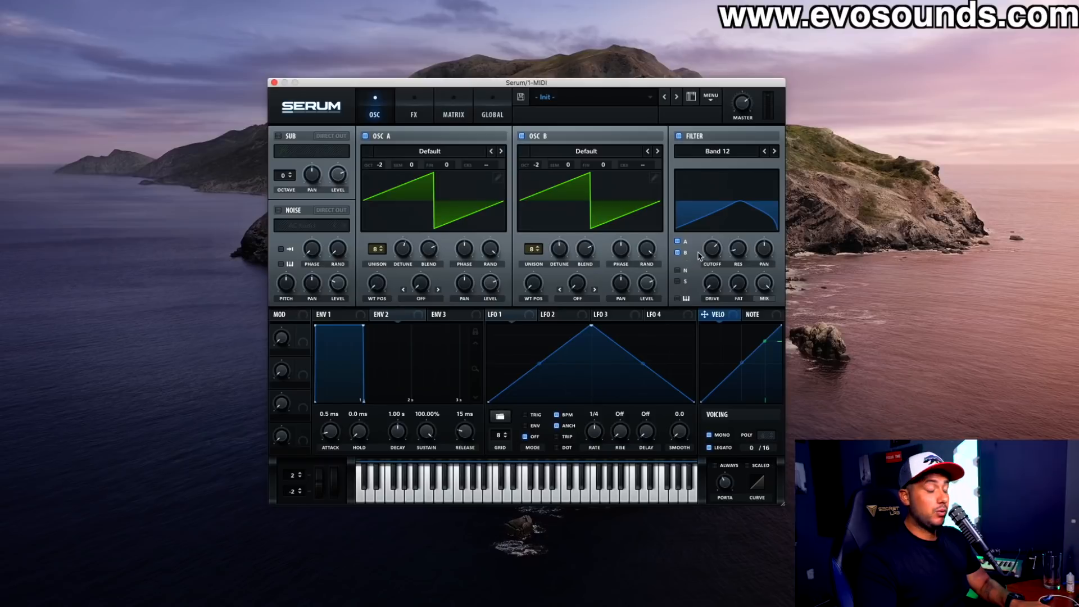
# Step: Raise the Band 12 filter's drive and fine-tune its cutoff
pyautogui.scroll(-2, 713, 249)
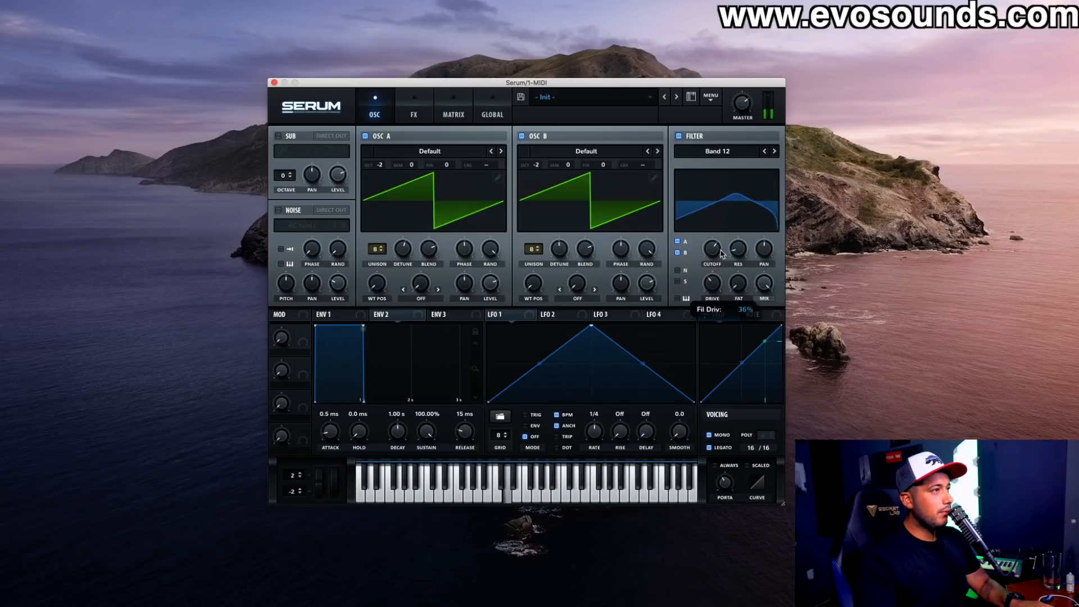
pyautogui.scroll(-2, 713, 252)
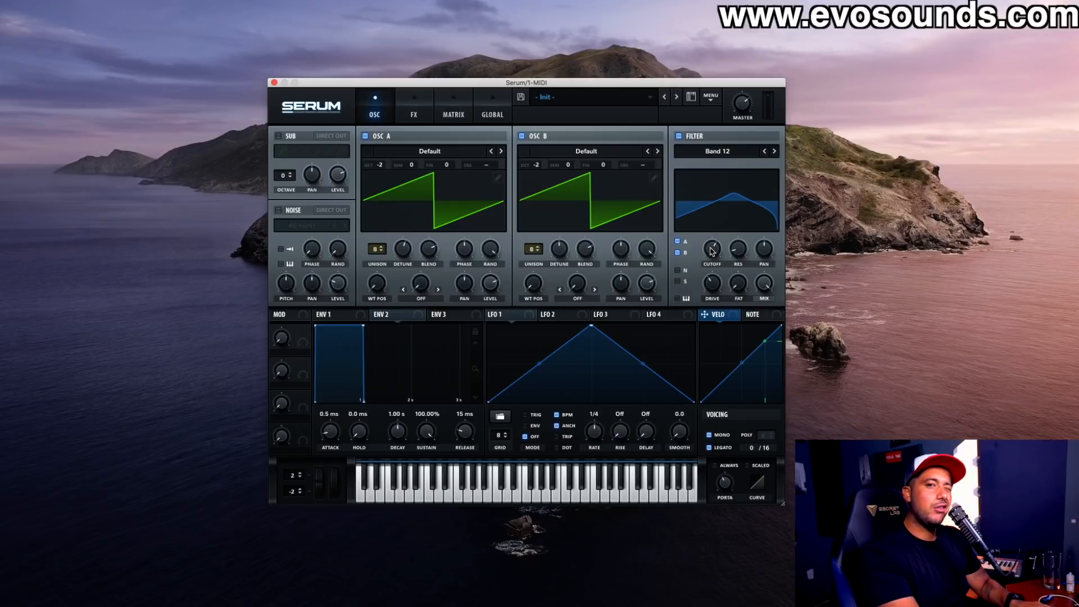
pyautogui.moveTo(711, 250)
pyautogui.mouseDown()
pyautogui.moveTo(711, 233)
pyautogui.moveTo(708, 254)
pyautogui.mouseUp()
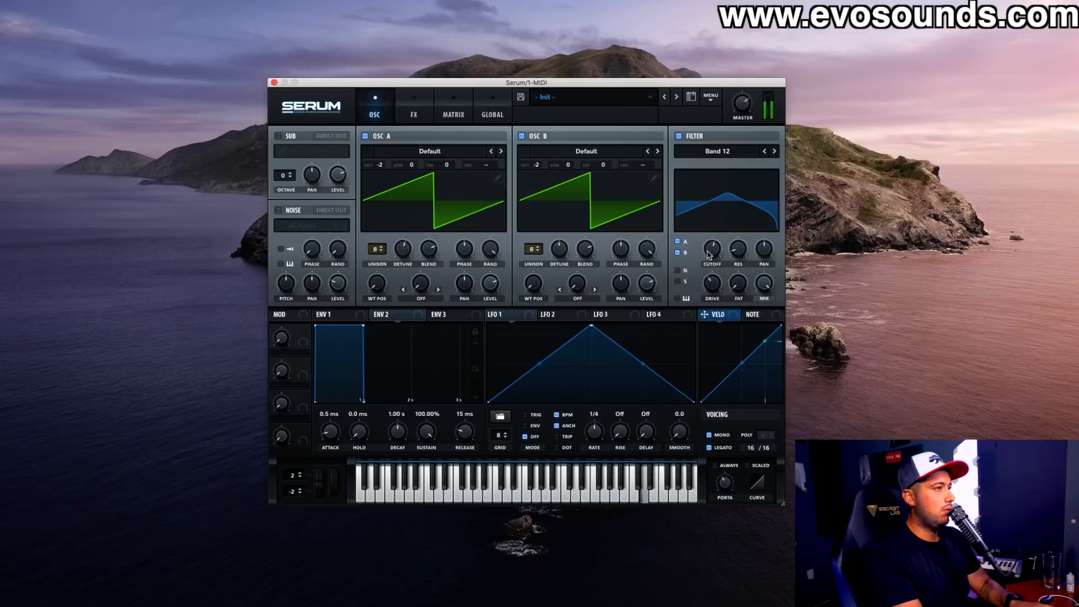
pyautogui.moveTo(709, 251); pyautogui.dragTo(712, 245)
pyautogui.moveTo(712, 283); pyautogui.dragTo(717, 252)
# Step: Set oscillator B's octave to -3 and readjust the filter's drive and cutoff so that it processes only oscillator B
pyautogui.moveTo(544, 171); pyautogui.dragTo(543, 180)
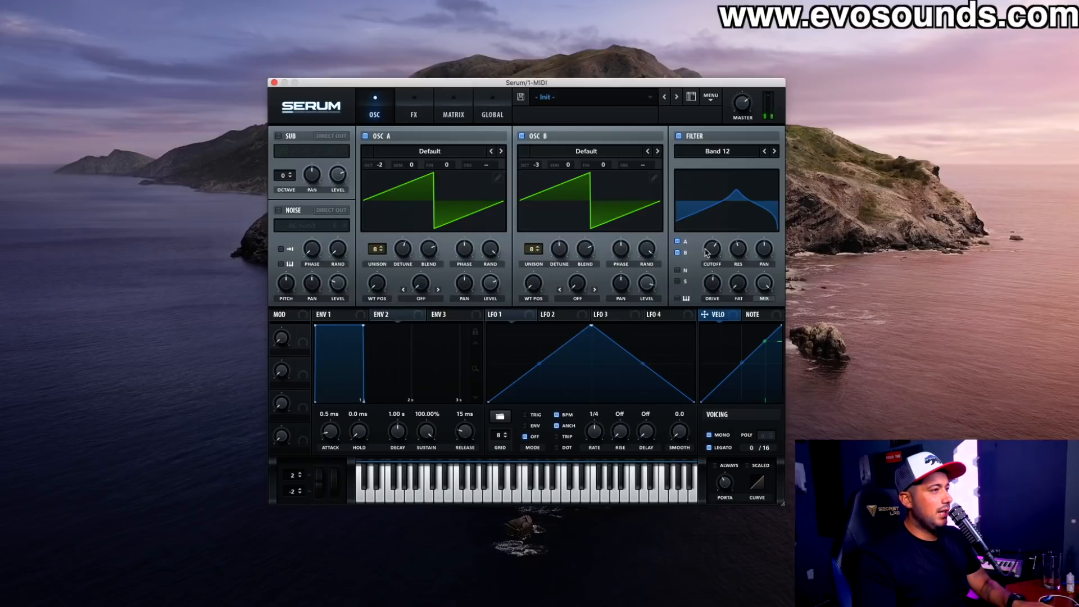
pyautogui.moveTo(707, 283); pyautogui.dragTo(699, 302)
pyautogui.moveTo(711, 252); pyautogui.dragTo(709, 249)
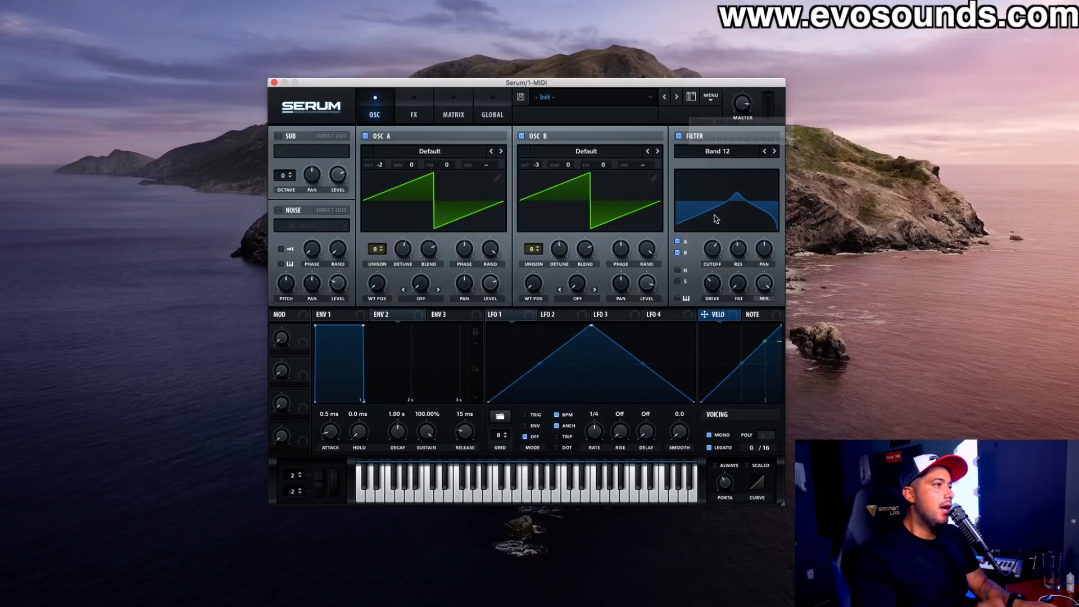
pyautogui.click(685, 242)
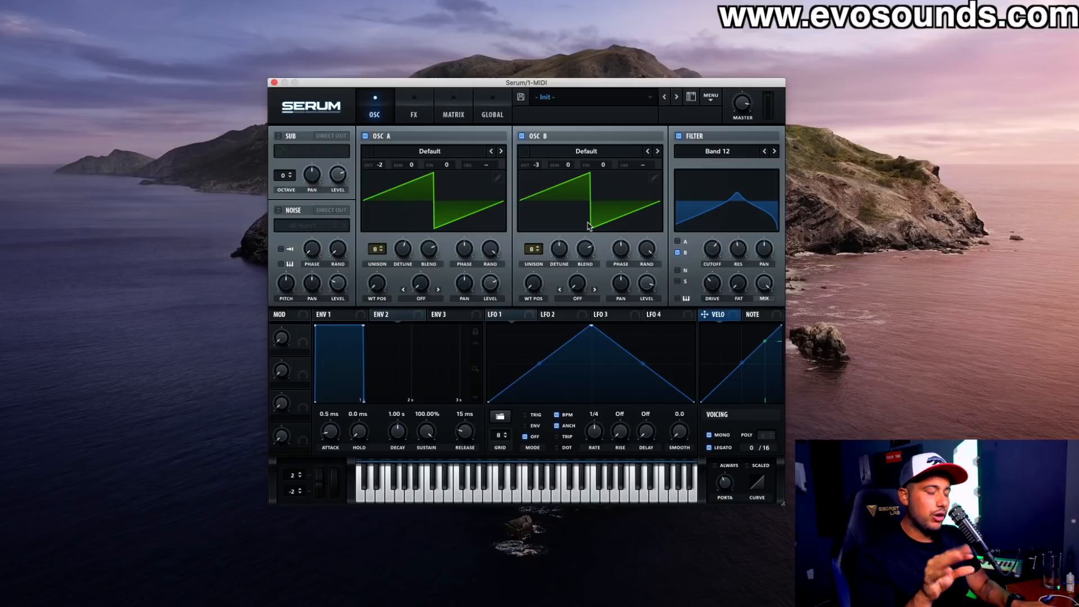
# Step: Add the EQ effect with its low band shaped as a low cut, and adjust the low cut's frequency
pyautogui.click(410, 111)
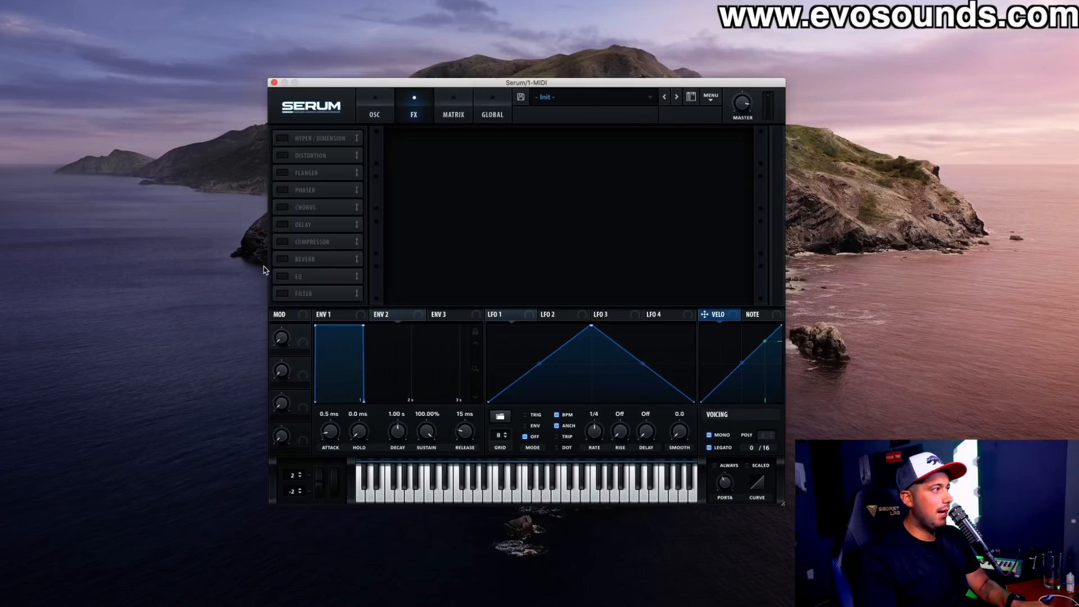
pyautogui.click(533, 160)
pyautogui.moveTo(450, 152); pyautogui.dragTo(521, 132)
# Step: Enable the Hall reverb, move it after the EQ in the effects chain and lower its mix
pyautogui.click(281, 258)
pyautogui.moveTo(320, 261); pyautogui.dragTo(320, 277)
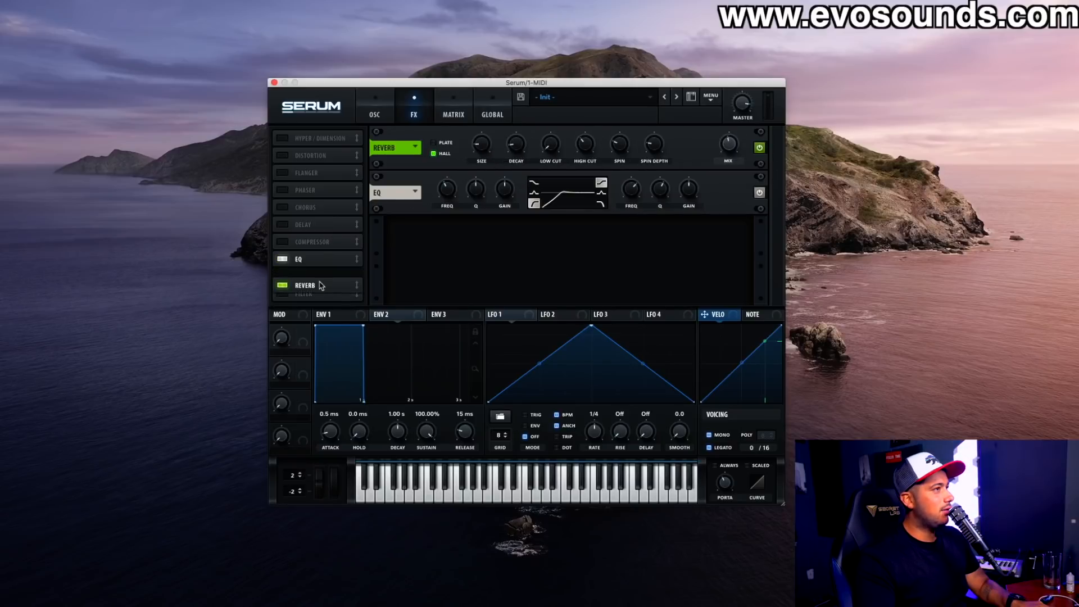
pyautogui.moveTo(729, 188); pyautogui.dragTo(704, 198)
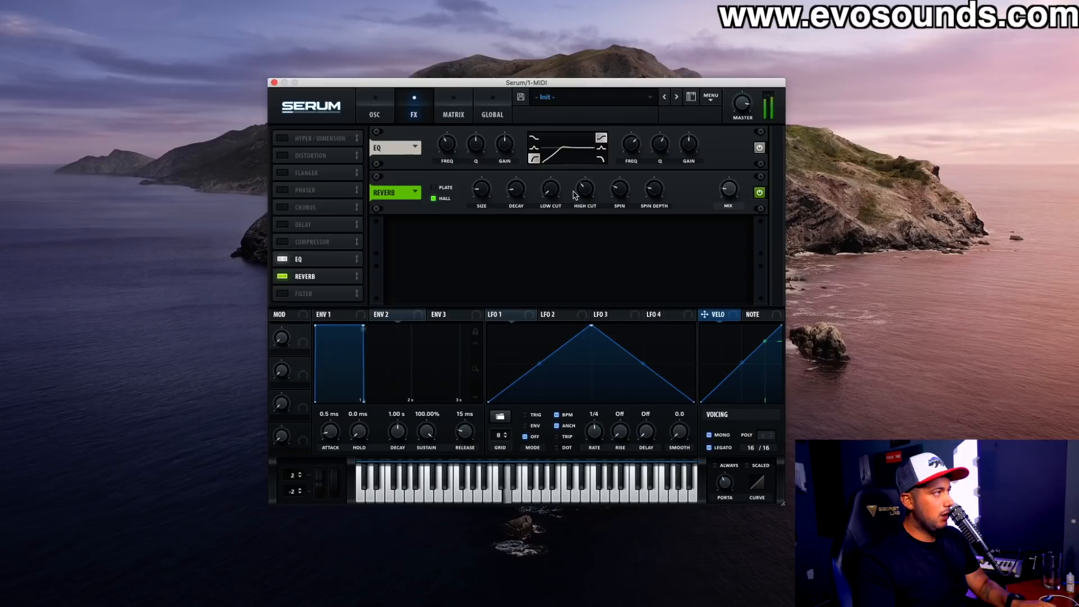
# Step: Readjust the filter cutoff and set the octaves to -1 for oscillator A and -2 for oscillator B
pyautogui.click(374, 109)
pyautogui.moveTo(717, 254)
pyautogui.mouseDown()
pyautogui.moveTo(710, 262)
pyautogui.moveTo(732, 252)
pyautogui.moveTo(729, 264)
pyautogui.moveTo(702, 254)
pyautogui.mouseUp()
pyautogui.moveTo(534, 165); pyautogui.dragTo(546, 152)
pyautogui.moveTo(380, 165); pyautogui.dragTo(382, 159)
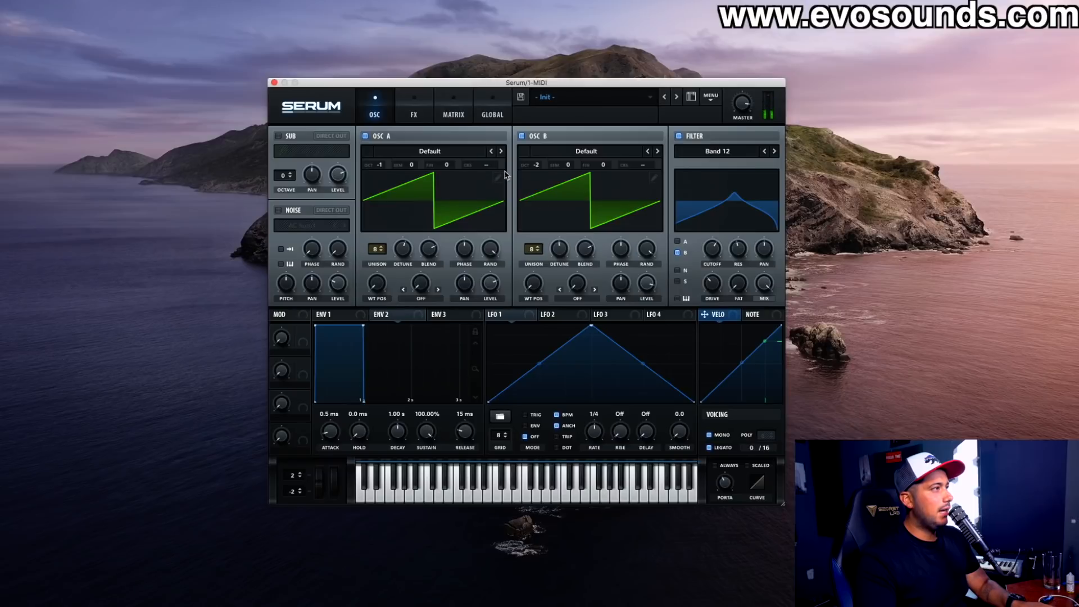
# Step: Lower oscillator A's level to 72%
pyautogui.click(415, 106)
pyautogui.click(366, 114)
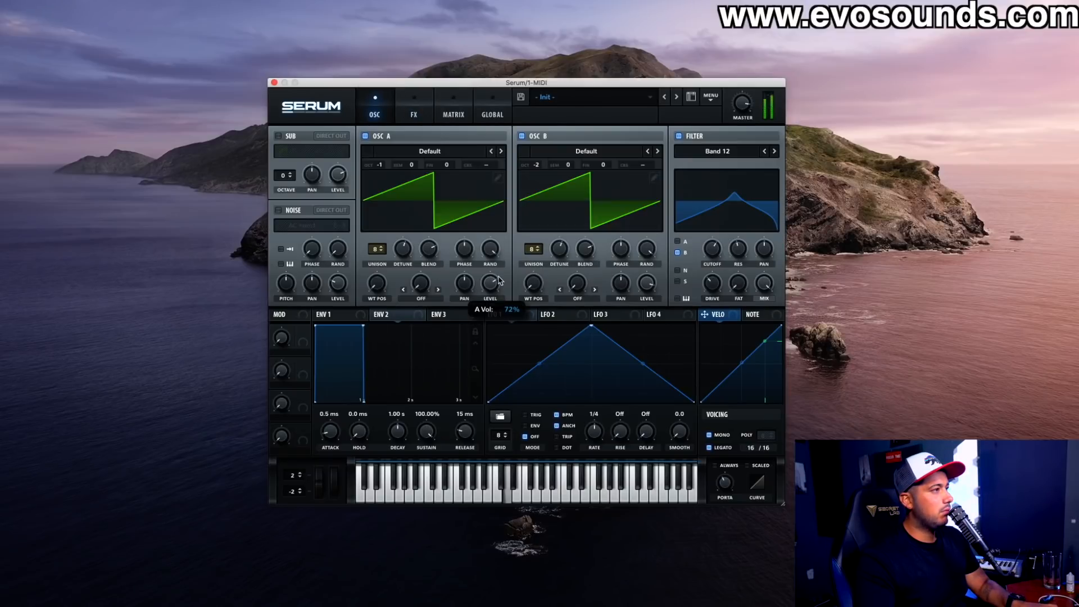
# Step: Add a Tube distortion ahead of the EQ in the effects chain
pyautogui.click(414, 113)
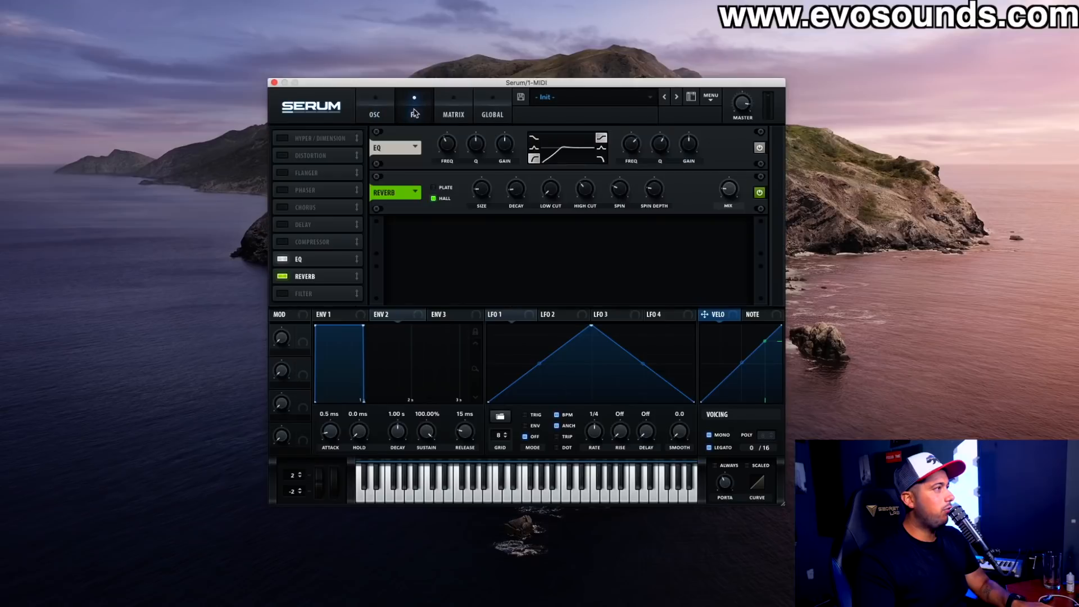
pyautogui.click(281, 156)
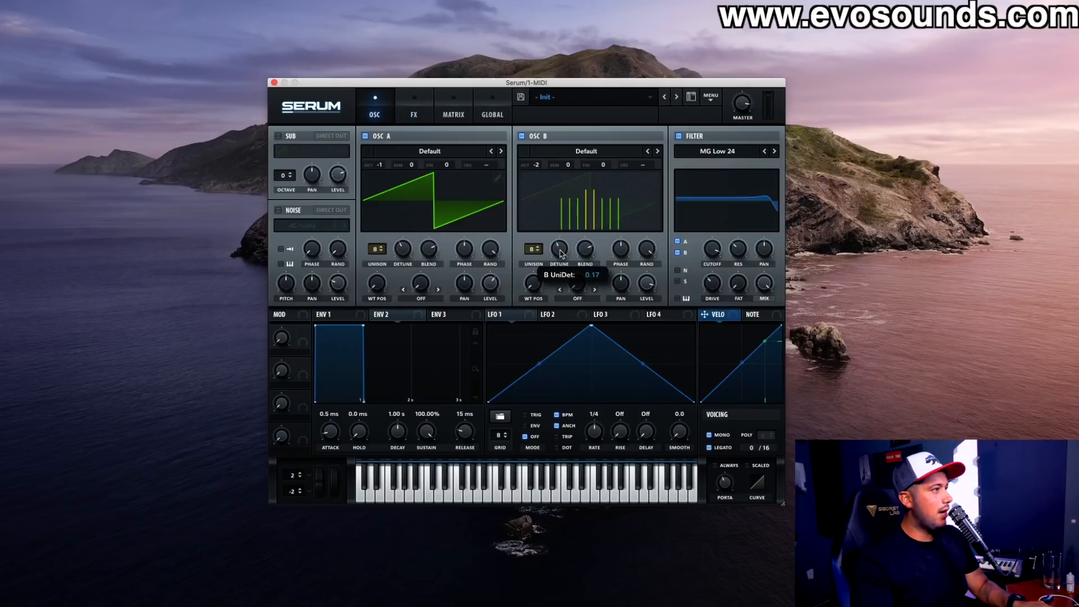
# Step: Reduce oscillator B's detune to 0.06 and set the unison of both oscillators to 2 voices
pyautogui.click(414, 114)
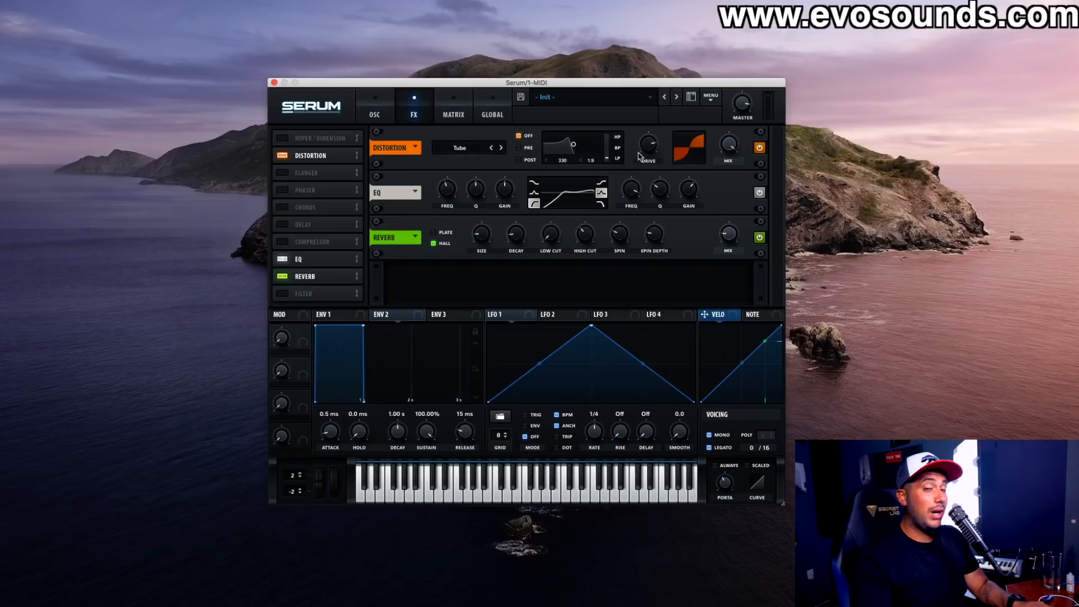
pyautogui.click(375, 115)
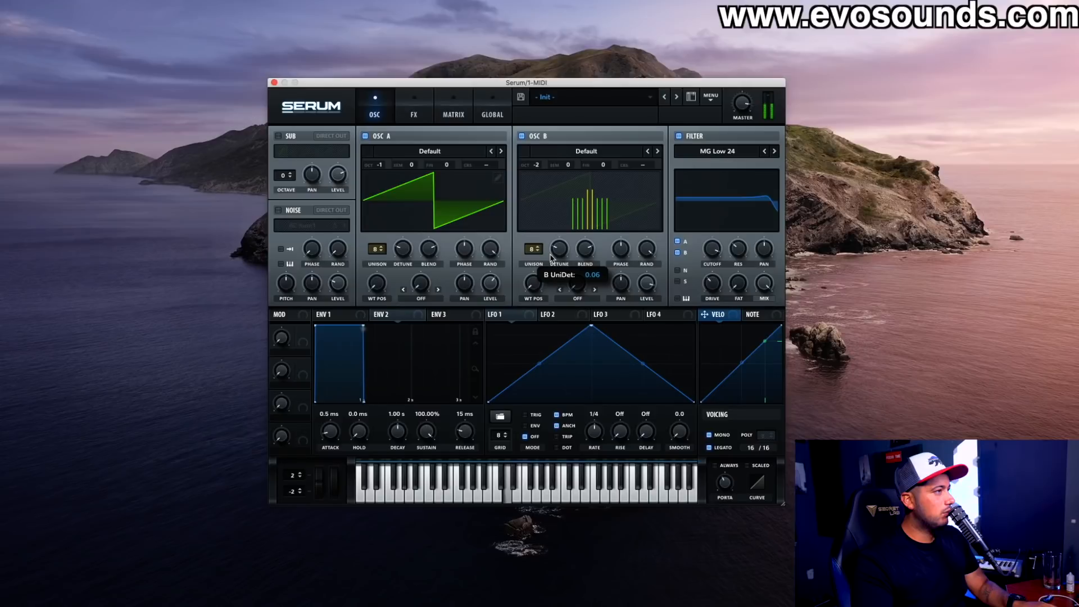
pyautogui.moveTo(532, 249); pyautogui.dragTo(529, 265)
pyautogui.moveTo(378, 250); pyautogui.dragTo(363, 294)
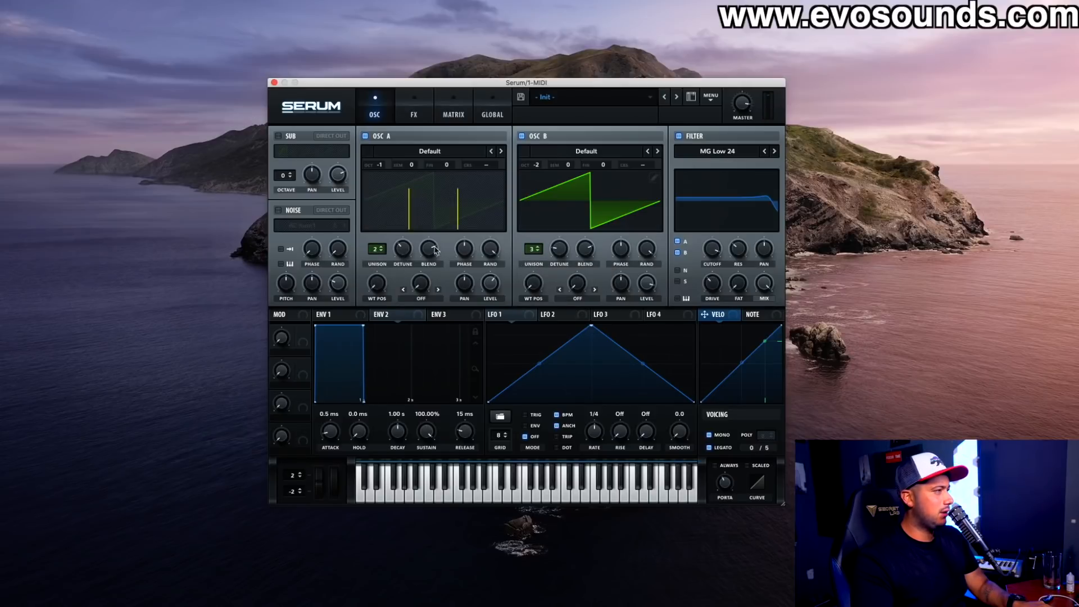
pyautogui.moveTo(538, 251); pyautogui.dragTo(539, 259)
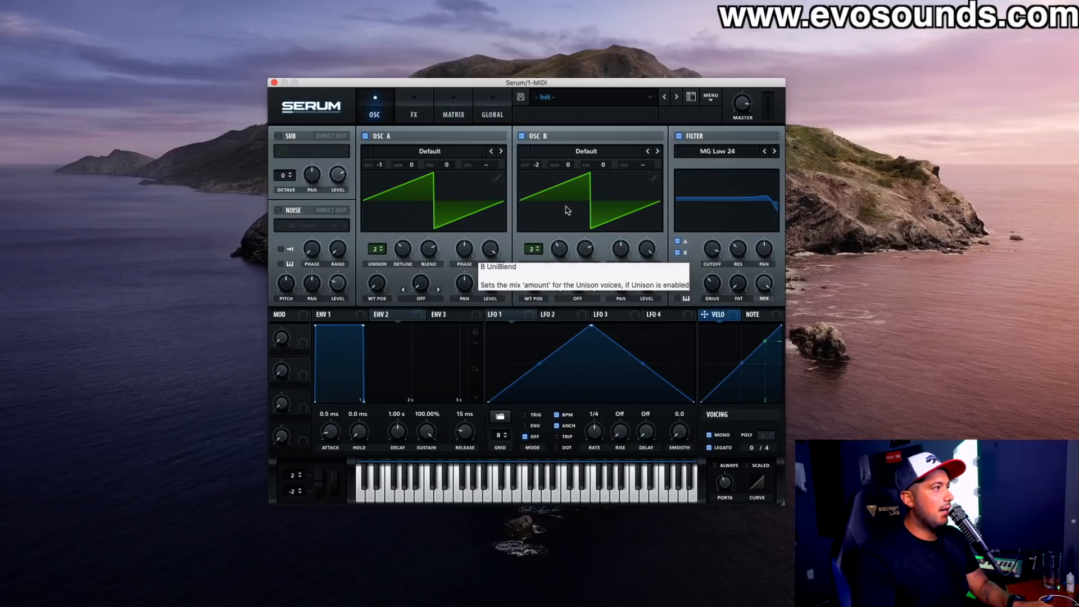
# Step: Set oscillator A's octave to -2 and adjust the reverb's mix
pyautogui.moveTo(381, 165); pyautogui.dragTo(379, 177)
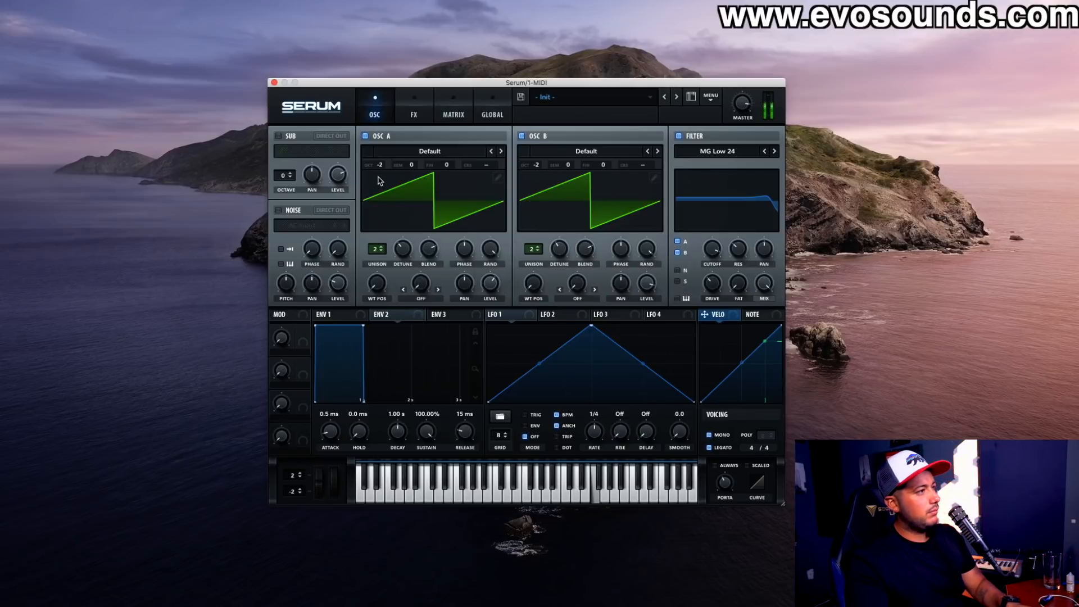
pyautogui.click(413, 110)
pyautogui.moveTo(727, 236)
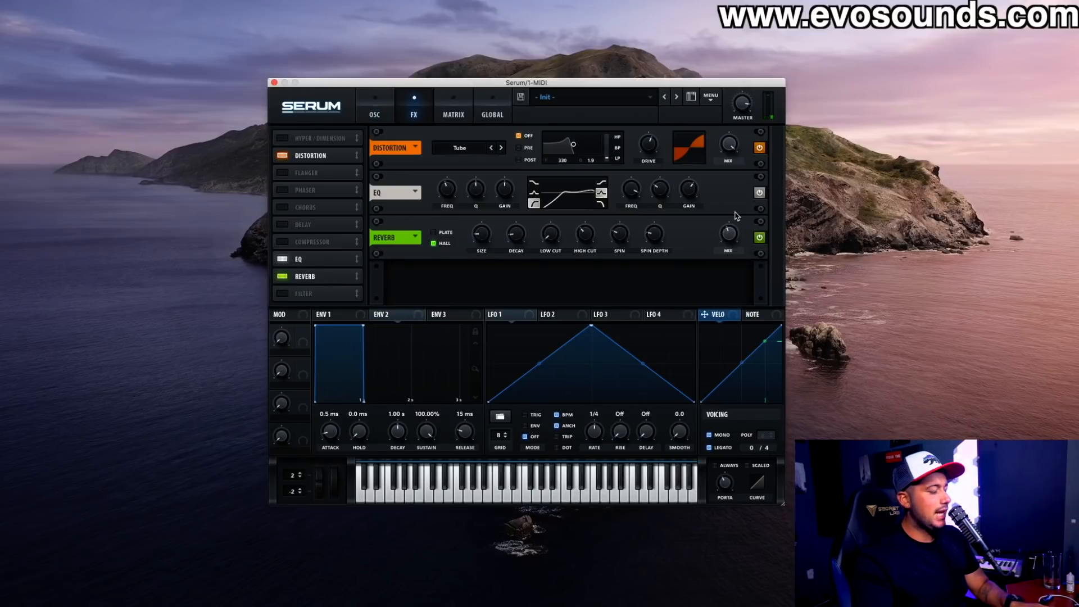
# Step: Reset the synth to the Init preset to start a new sound
pyautogui.click(389, 110)
pyautogui.click(710, 97)
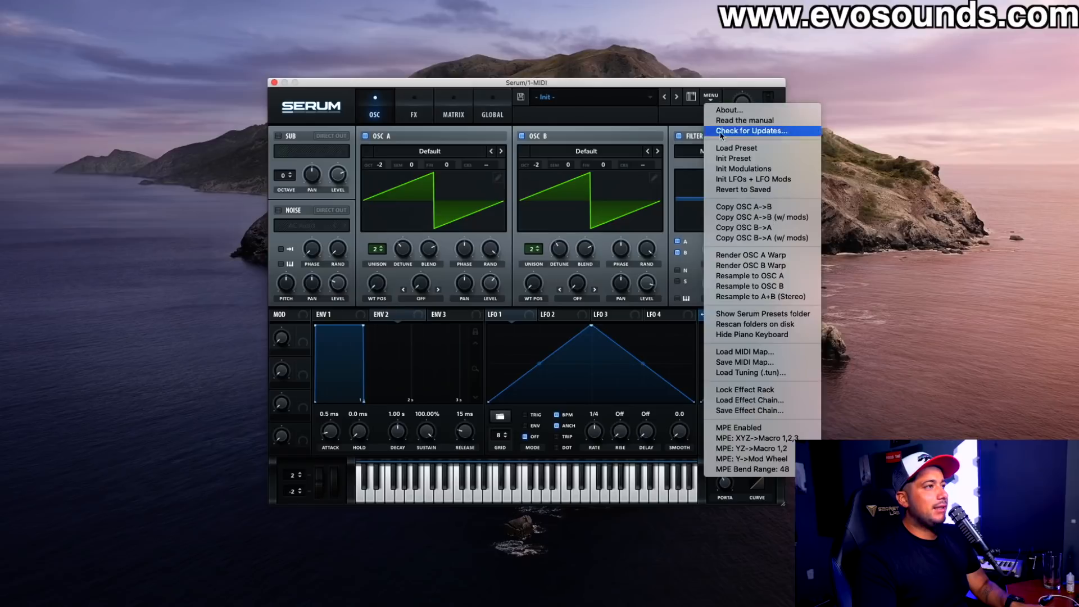
pyautogui.click(719, 160)
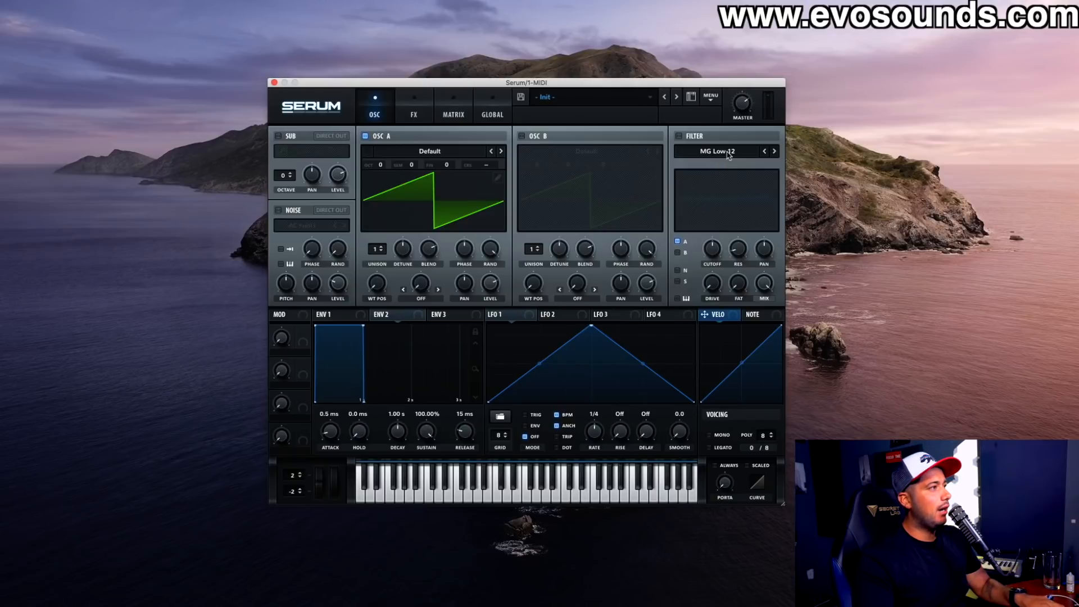
# Step: Enable oscillator B and the sub oscillator, giving the sub a saw waveform
pyautogui.click(522, 136)
pyautogui.click(522, 136)
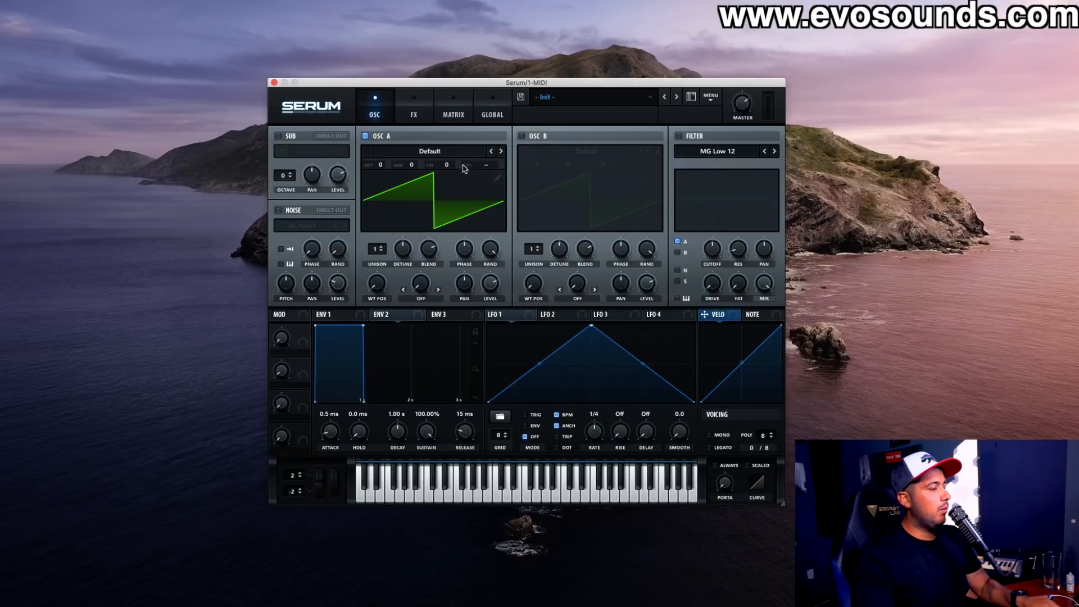
pyautogui.click(540, 138)
pyautogui.click(279, 136)
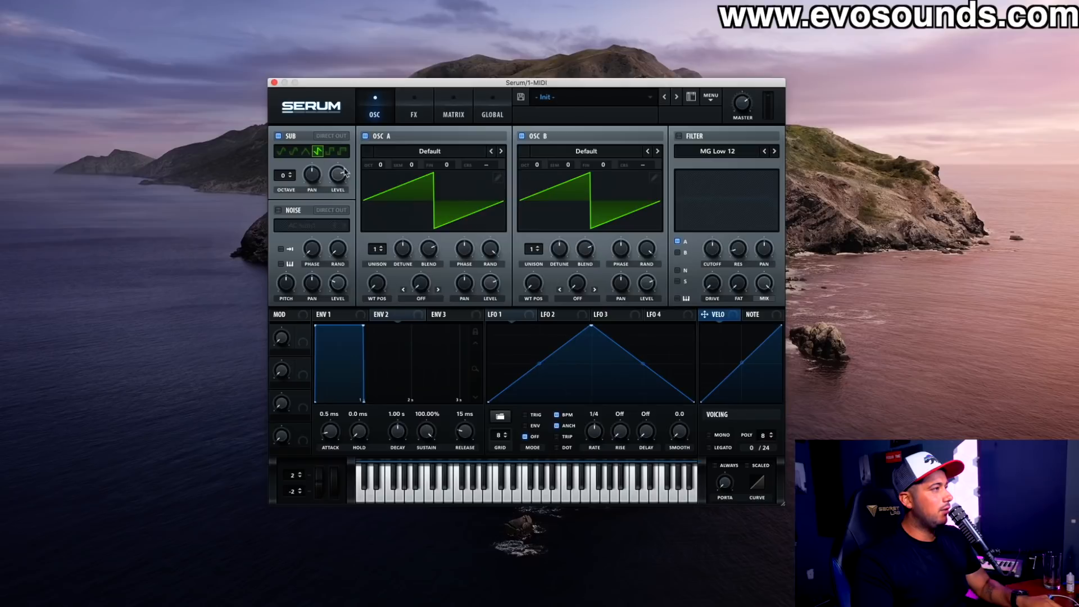
# Step: Set the fine tuning to 54 for oscillator A and -31 for oscillator B, and switch the voicing to mono with legato
pyautogui.moveTo(451, 171); pyautogui.dragTo(466, 152)
pyautogui.moveTo(603, 169); pyautogui.dragTo(599, 187)
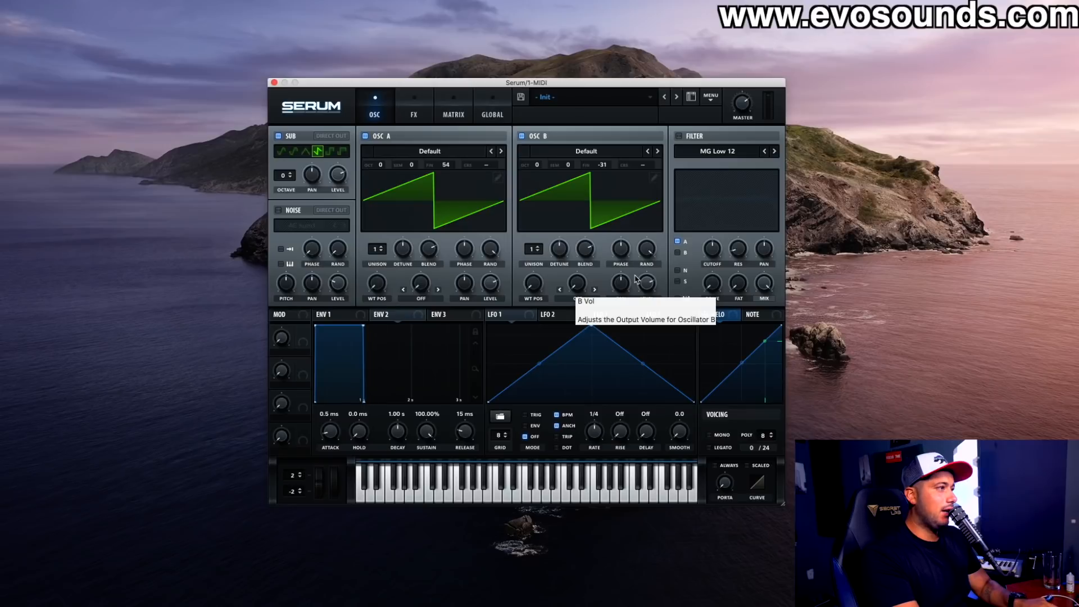
pyautogui.click(709, 435)
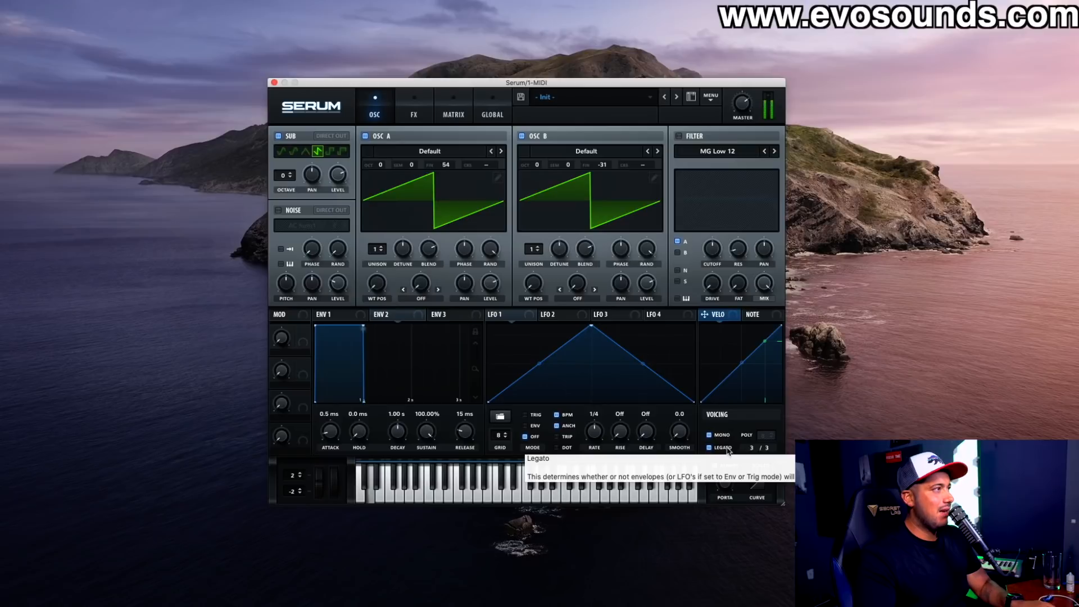
# Step: Enable the EQ with a low cut on its low band and a peak boost of about 9 dB on its high band
pyautogui.click(413, 125)
pyautogui.click(282, 276)
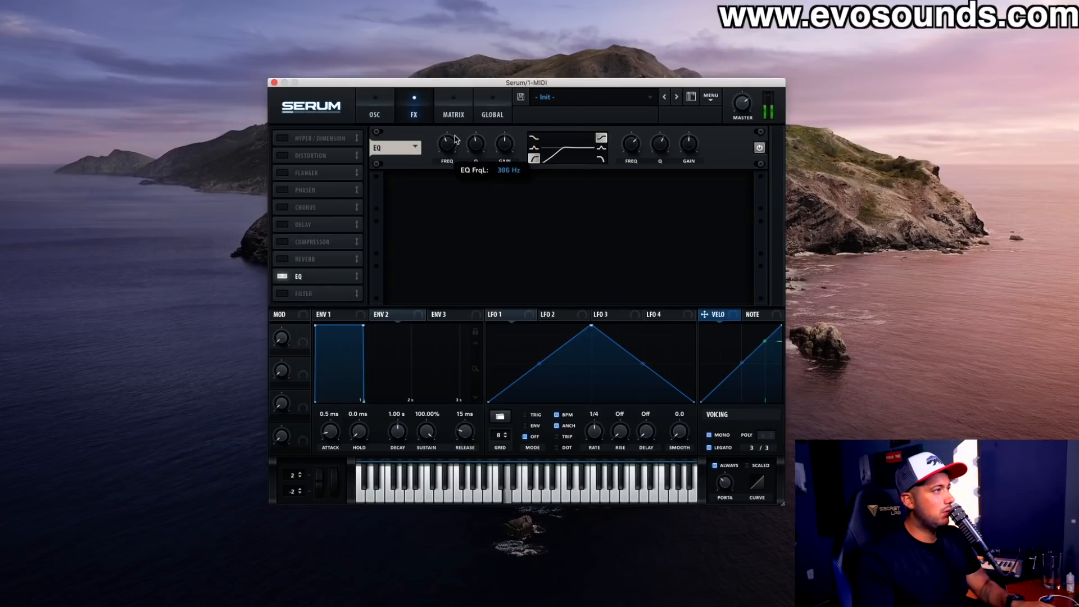
pyautogui.click(602, 149)
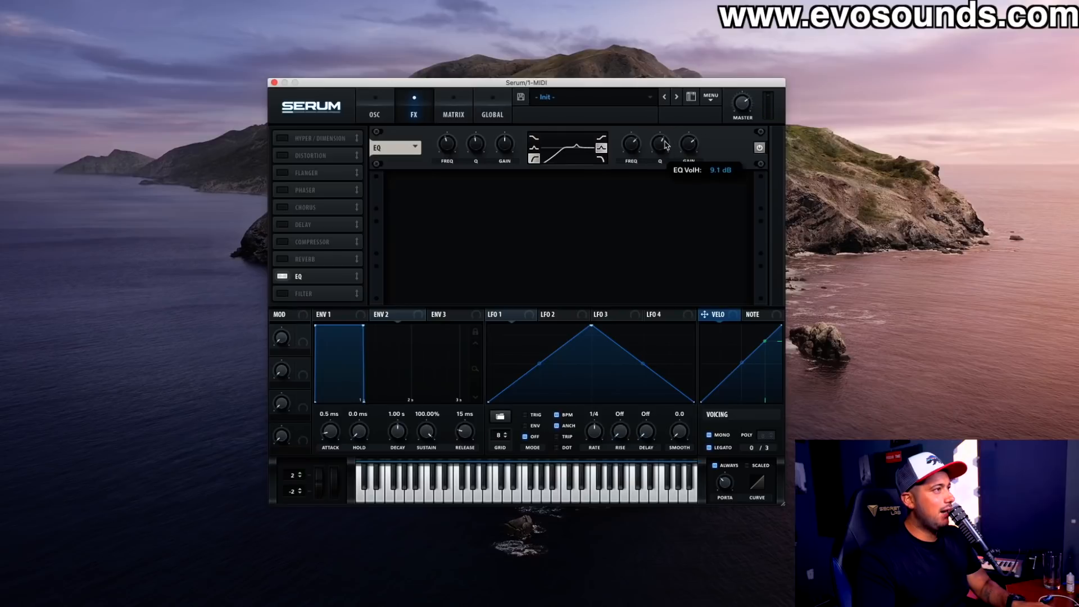
# Step: Add a reverb with about 28% mix after the EQ, and sweep the EQ's high-band frequency between about 1151 and 5028 Hz
pyautogui.moveTo(629, 152)
pyautogui.moveTo(629, 151); pyautogui.dragTo(644, 145)
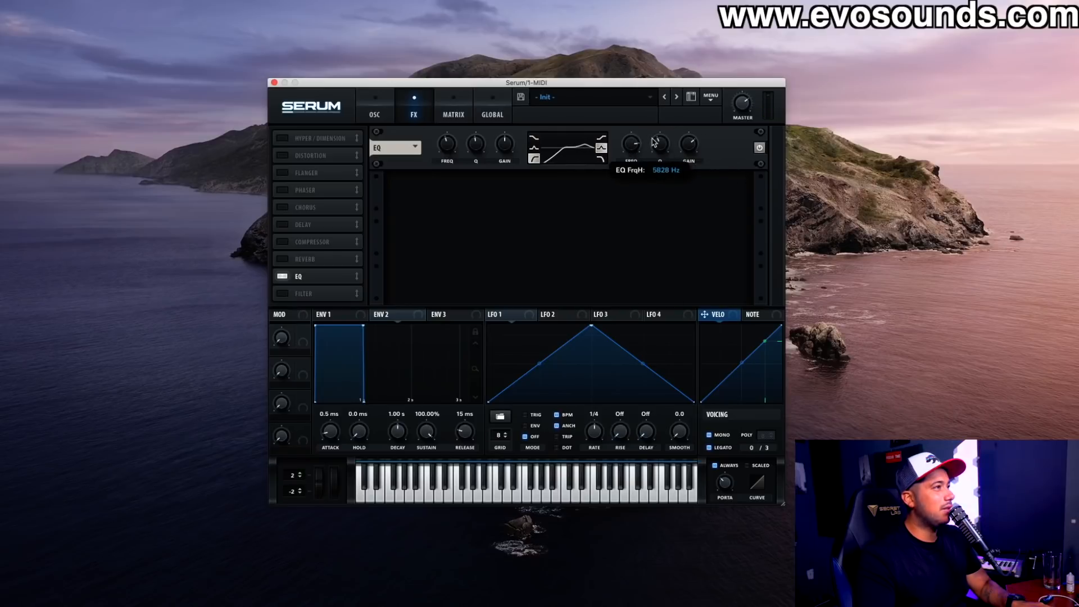
pyautogui.click(282, 259)
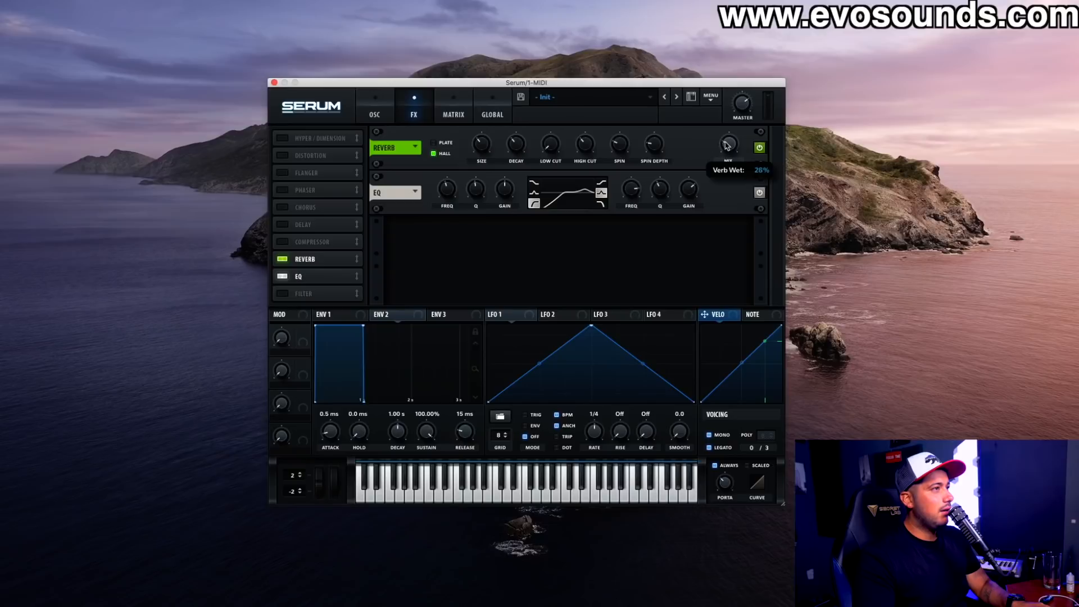
pyautogui.moveTo(332, 260); pyautogui.dragTo(332, 287)
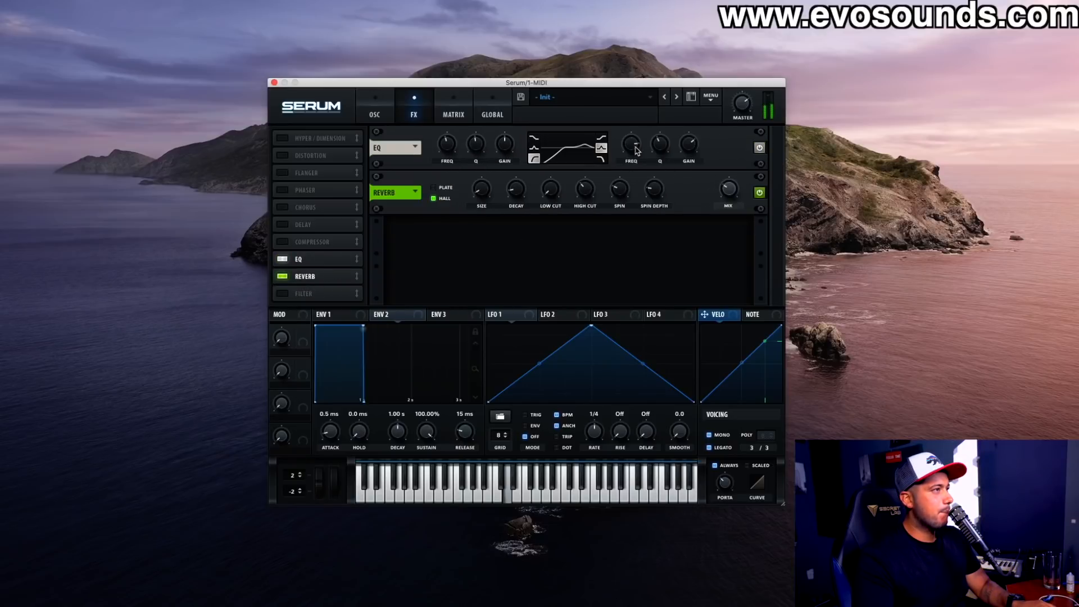
pyautogui.moveTo(633, 148); pyautogui.dragTo(625, 156)
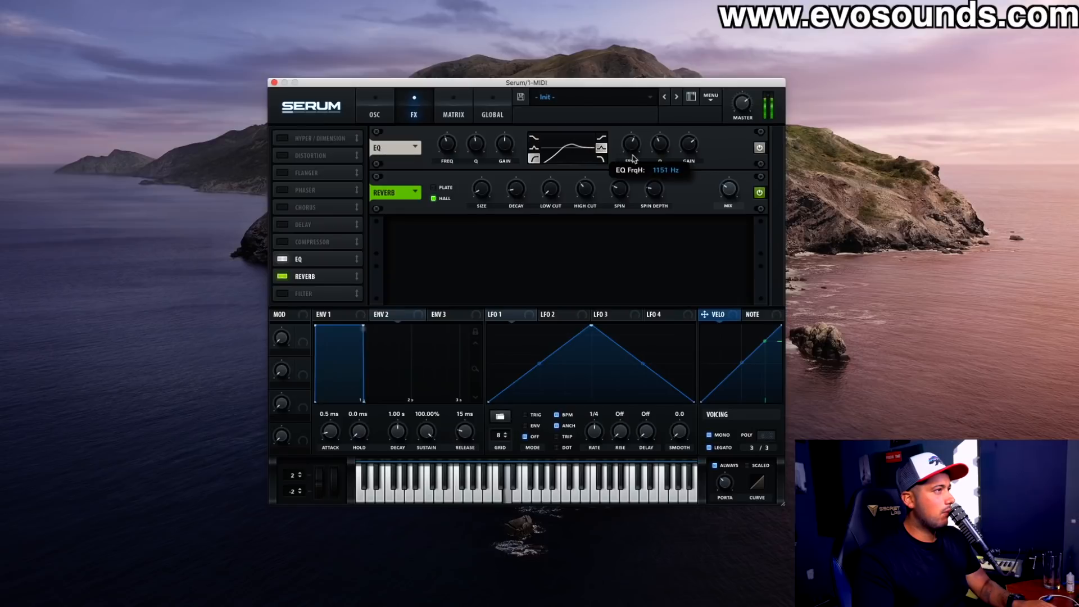
pyautogui.moveTo(632, 147)
pyautogui.mouseDown()
pyautogui.moveTo(637, 137)
pyautogui.moveTo(626, 148)
pyautogui.mouseUp()
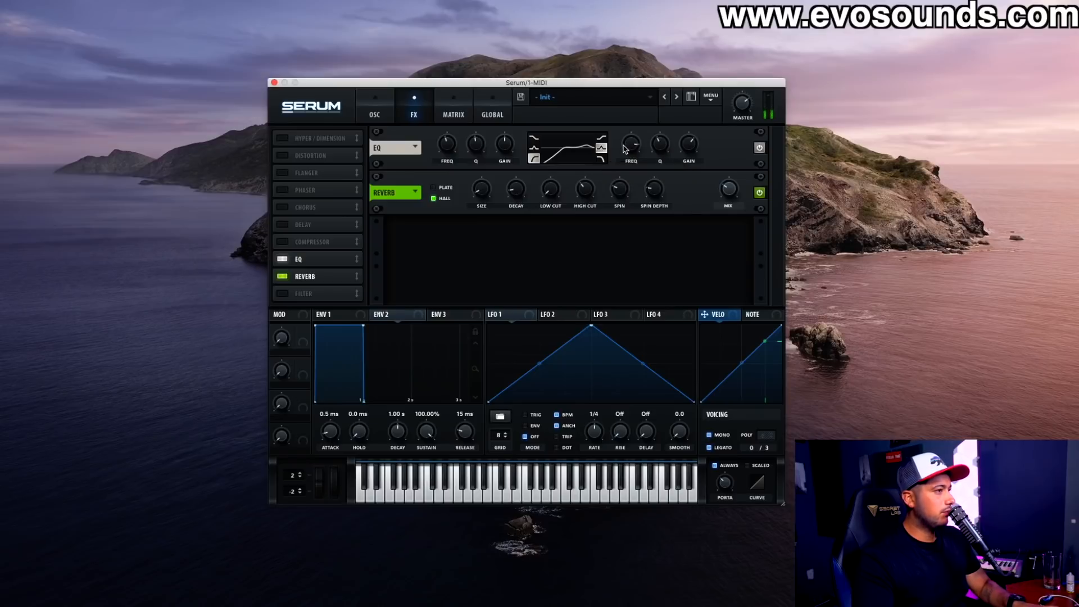
# Step: Turn off mono, legato and always-on portamento, and lengthen the releases of Envelope 2 to about 972 ms and of Envelope 1
pyautogui.click(387, 112)
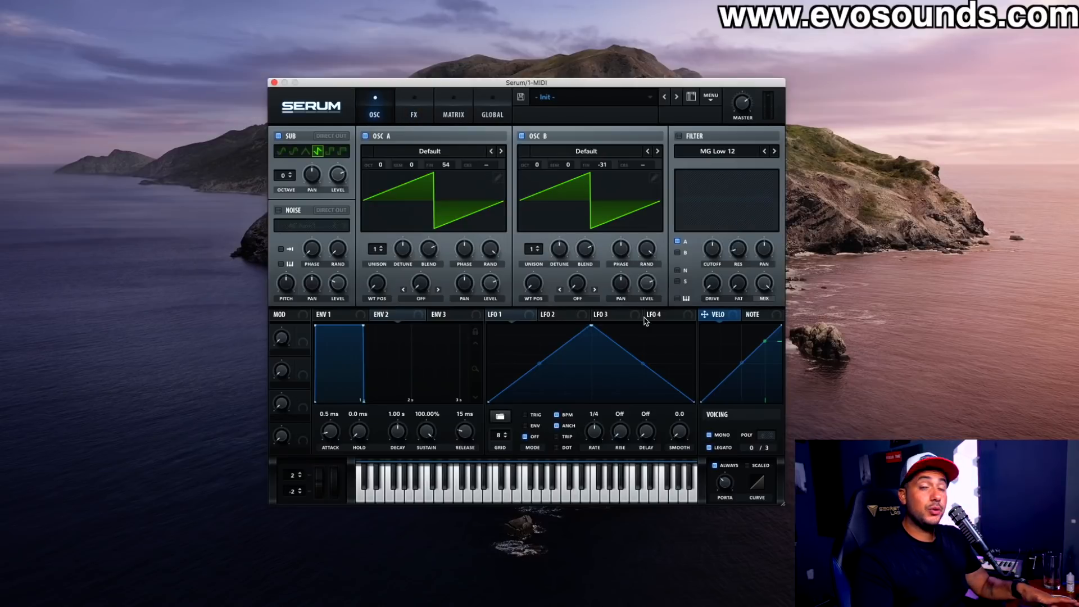
pyautogui.moveTo(476, 427); pyautogui.dragTo(484, 409)
pyautogui.click(720, 449)
pyautogui.click(716, 464)
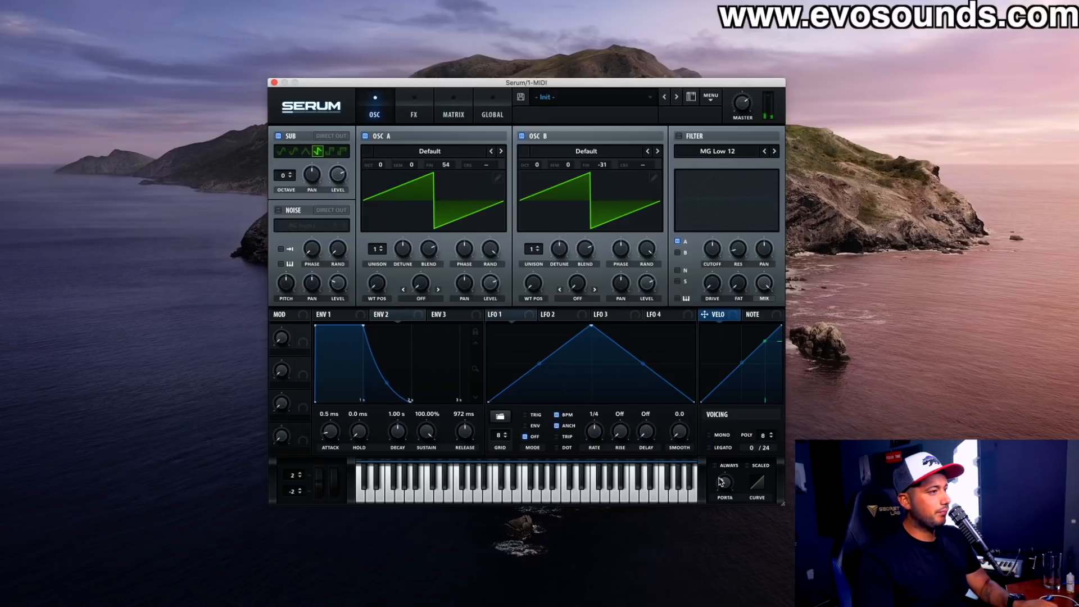
pyautogui.click(341, 316)
pyautogui.moveTo(465, 431); pyautogui.dragTo(474, 406)
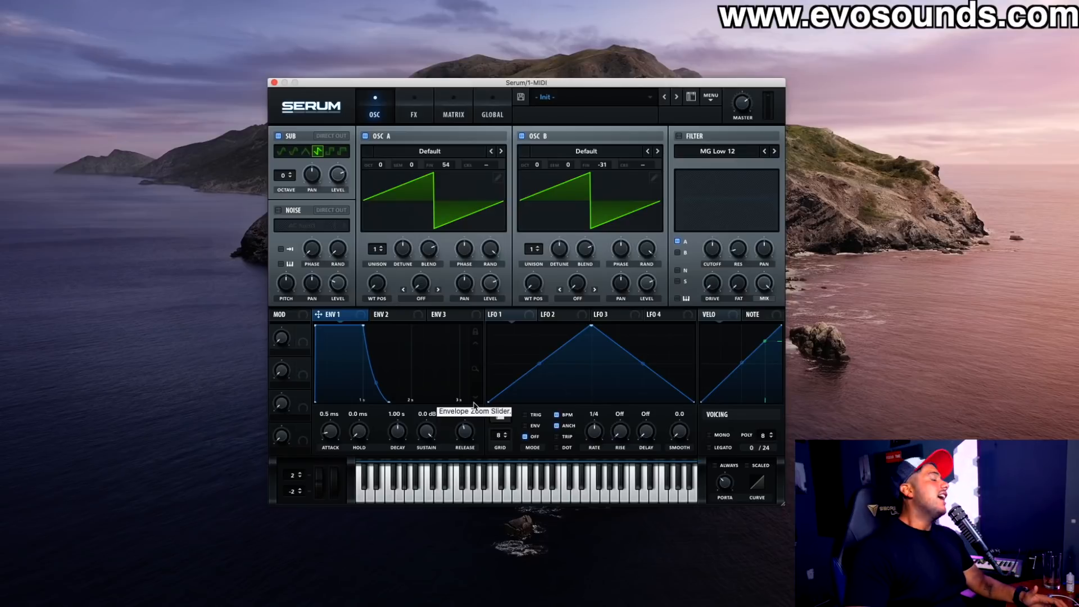
# Step: Reset the synth to the Init preset and set oscillator A's unison to 4 voices
pyautogui.click(710, 98)
pyautogui.click(745, 160)
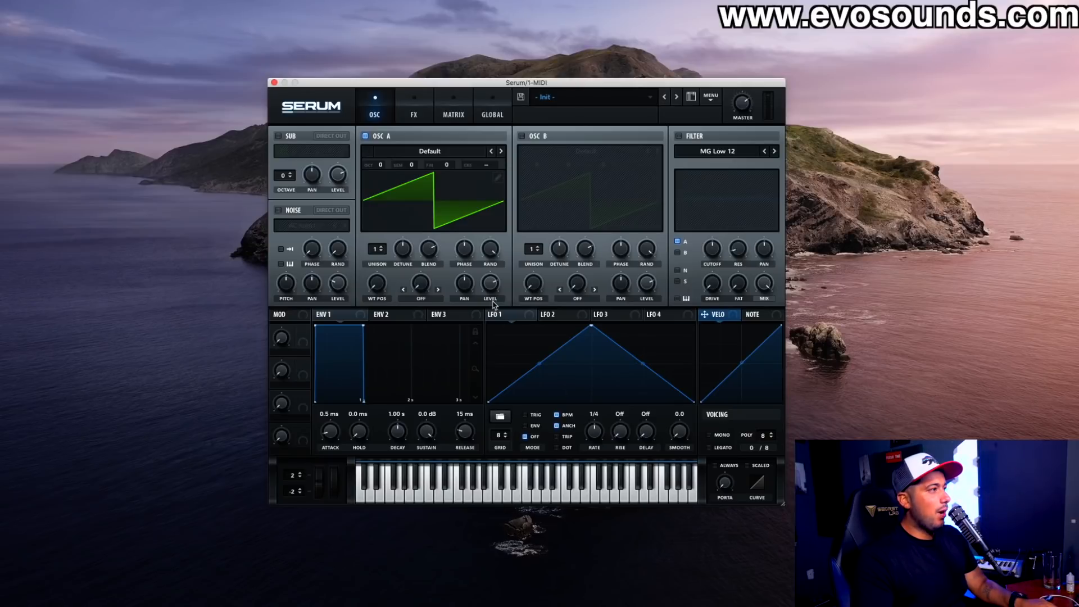
pyautogui.moveTo(382, 254); pyautogui.dragTo(409, 246)
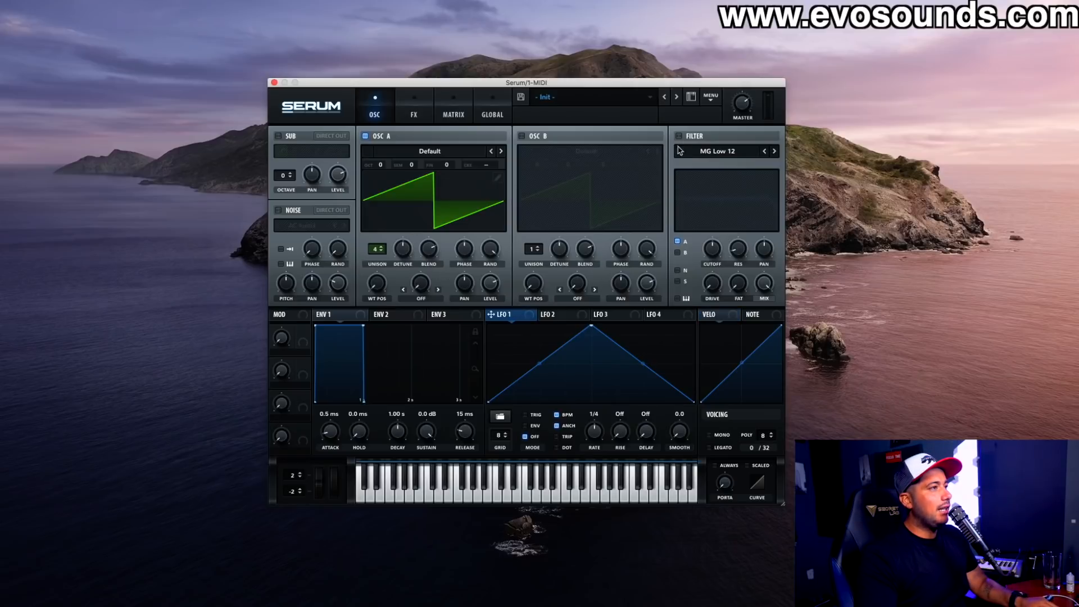
# Step: Enable the MG Low 12 filter for oscillators A and B and lower its cutoff to 8 Hz
pyautogui.click(678, 135)
pyautogui.moveTo(711, 249); pyautogui.dragTo(692, 287)
pyautogui.click(677, 253)
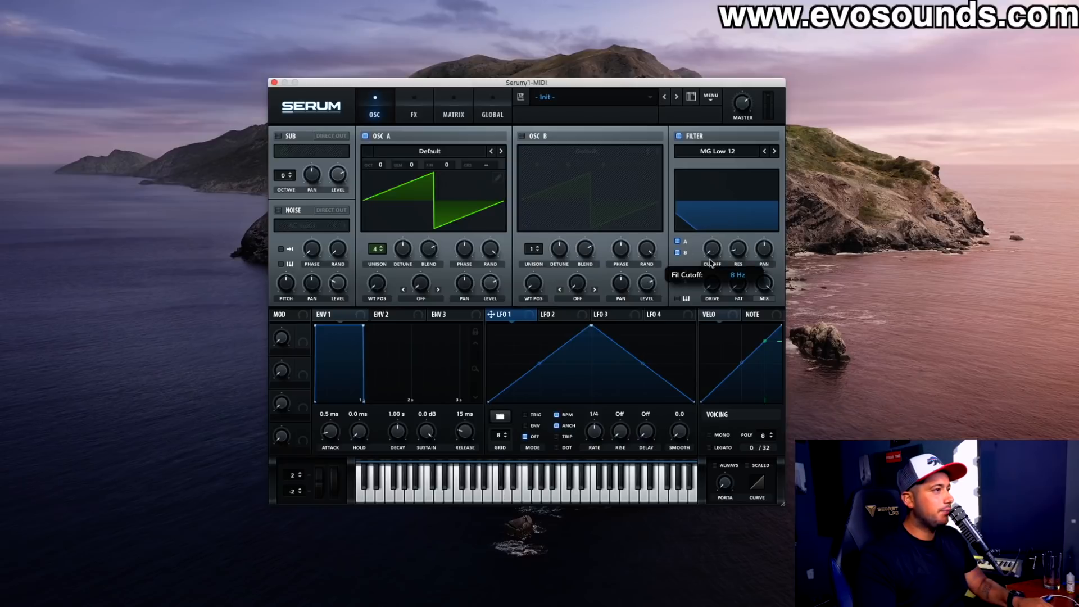
# Step: Shape LFO 1 as a falling 1/16 ramp in trigger mode, assign it to the filter cutoff and switch the voicing to mono legato
pyautogui.moveTo(595, 329); pyautogui.dragTo(459, 310)
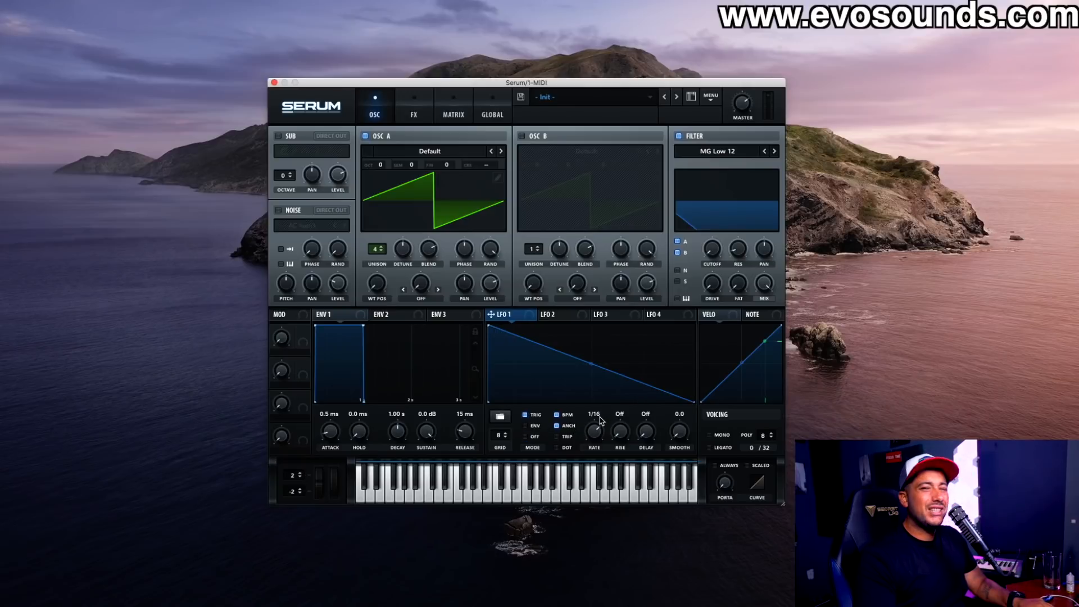
pyautogui.moveTo(491, 315); pyautogui.dragTo(711, 256)
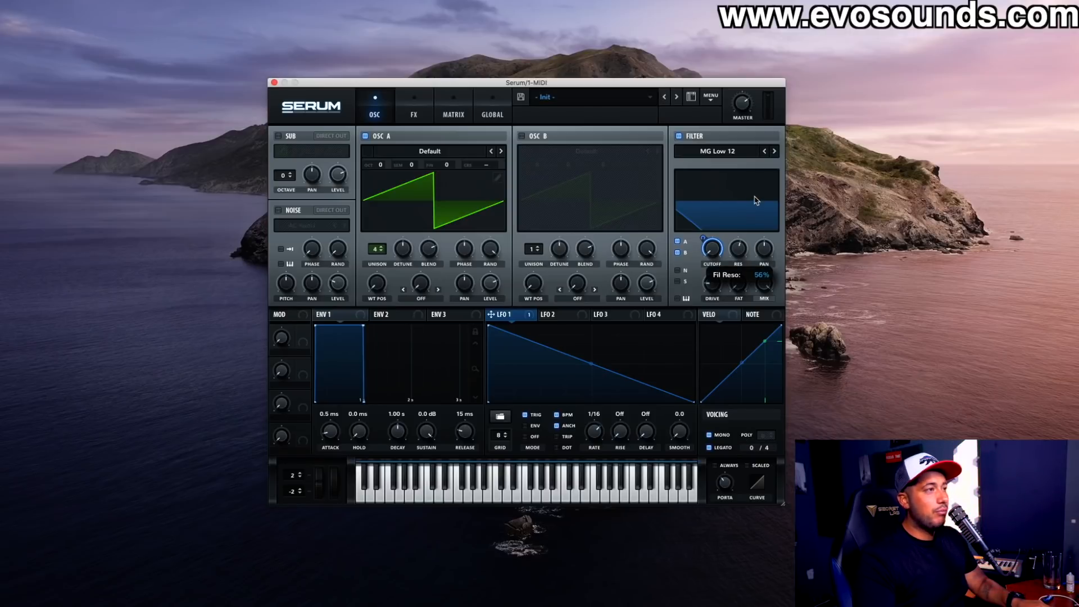
pyautogui.moveTo(702, 238); pyautogui.dragTo(701, 248)
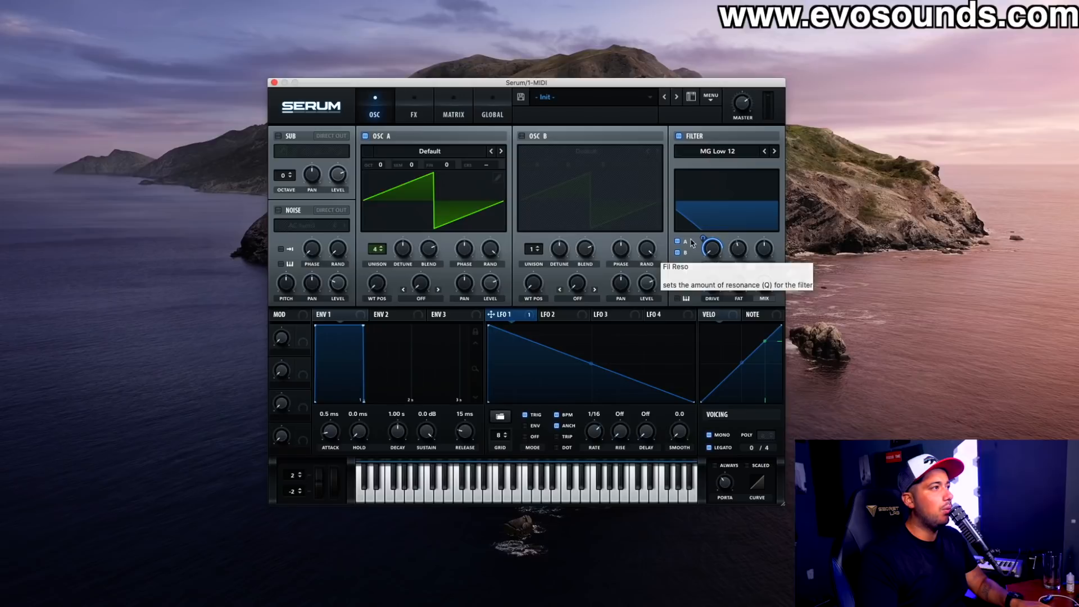
# Step: Reduce oscillator A to one unison voice at octave -1, and set LFO 1 free-running without tempo sync at about 25.6 Hz
pyautogui.moveTo(381, 246); pyautogui.dragTo(381, 264)
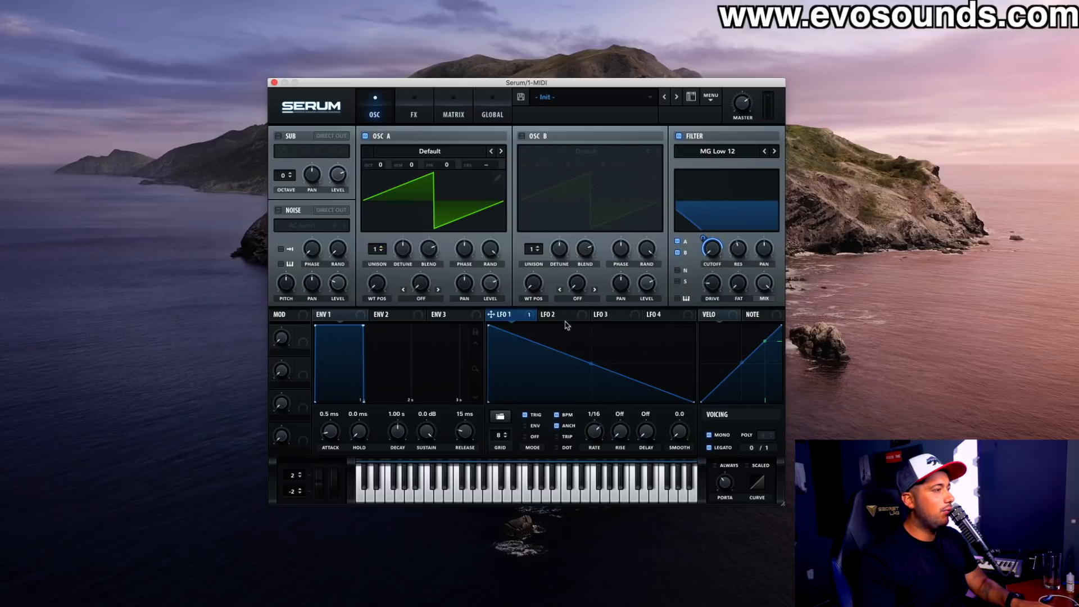
pyautogui.moveTo(378, 167); pyautogui.dragTo(378, 179)
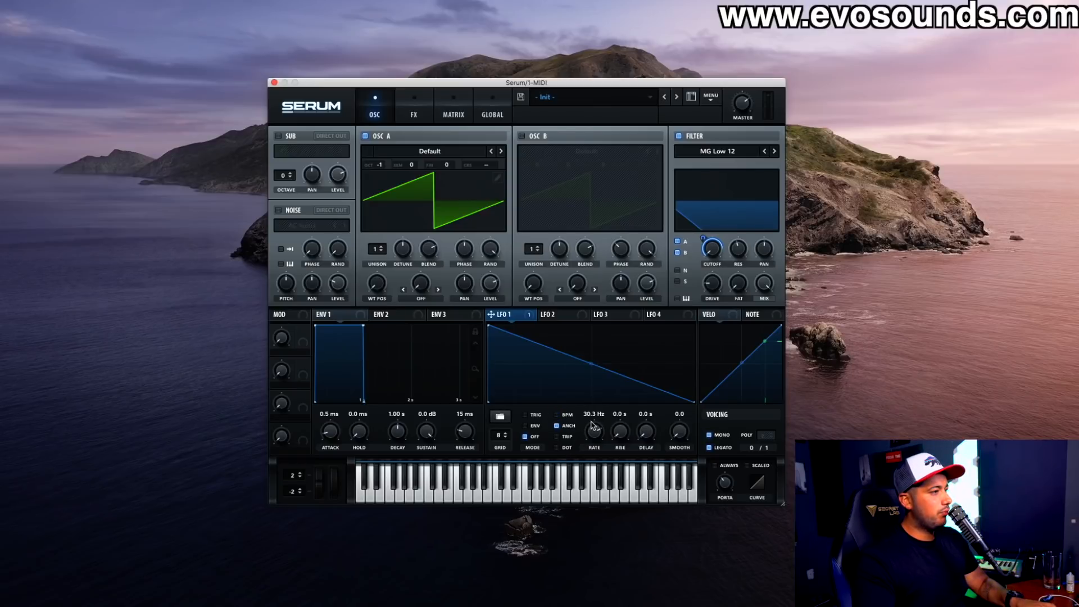
pyautogui.moveTo(592, 426); pyautogui.dragTo(568, 462)
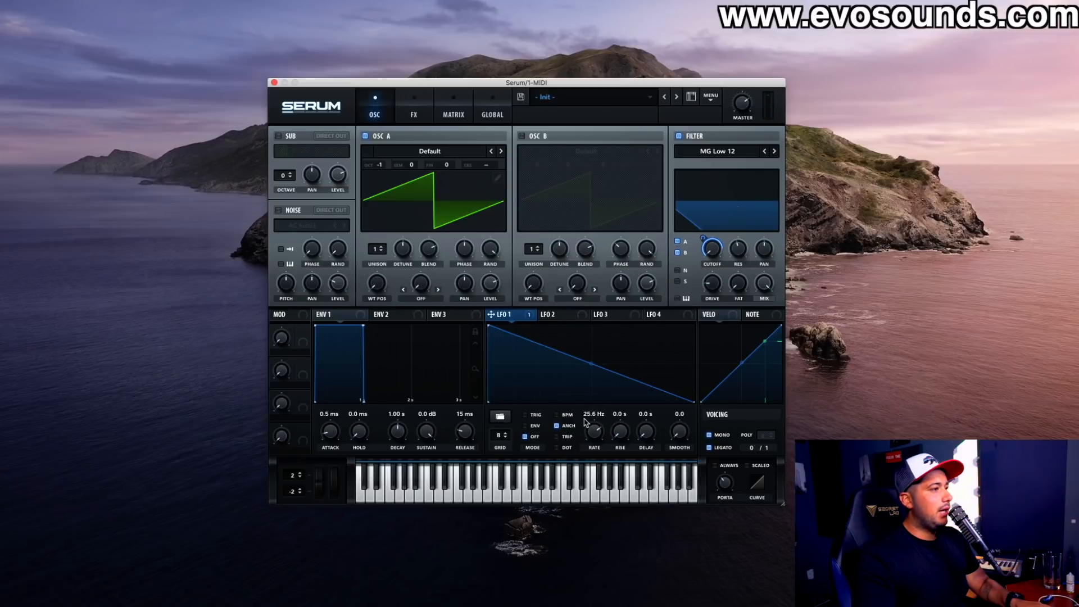
# Step: Set Envelope 3 to 0% sustain and 3.31 s decay, and assign it to LFO 1's rate with a base of 0.7 Hz
pyautogui.click(447, 314)
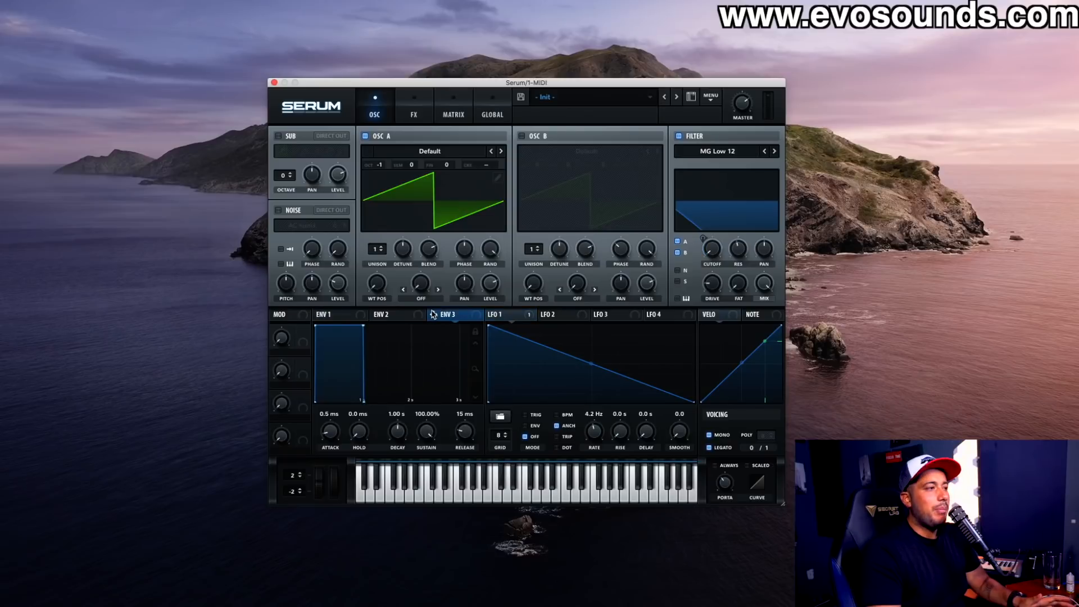
pyautogui.moveTo(439, 439); pyautogui.dragTo(543, 478)
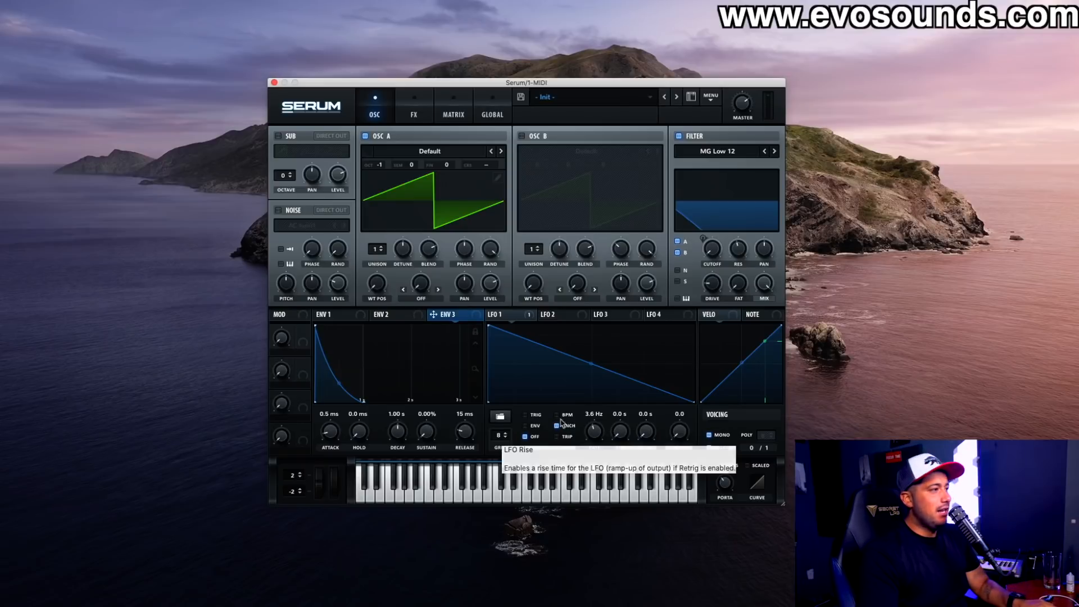
pyautogui.moveTo(397, 433); pyautogui.dragTo(401, 427)
pyautogui.moveTo(584, 416); pyautogui.dragTo(587, 451)
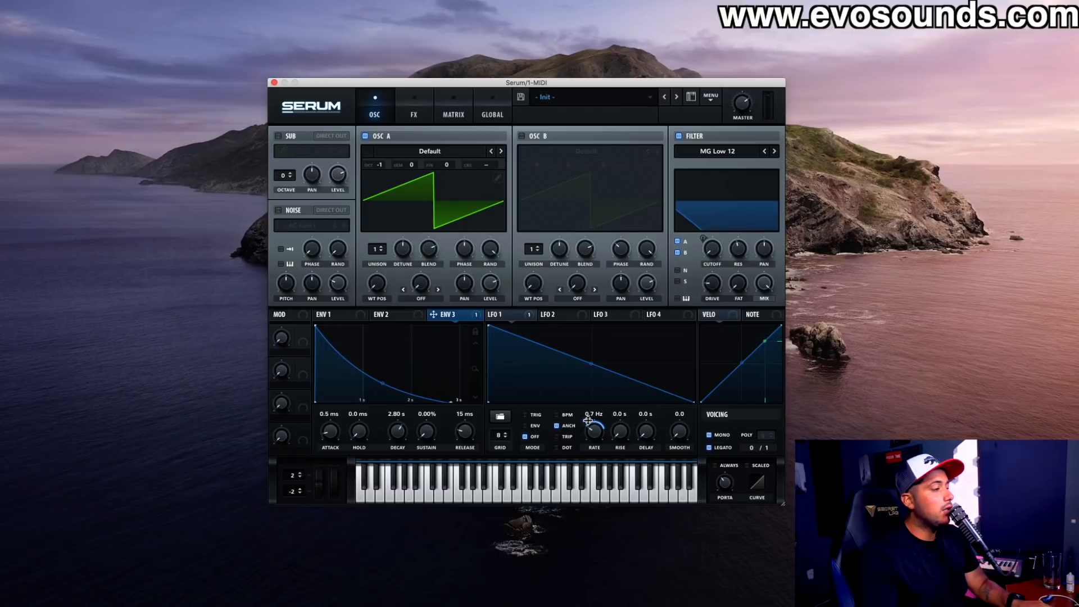
pyautogui.moveTo(406, 437); pyautogui.dragTo(416, 459)
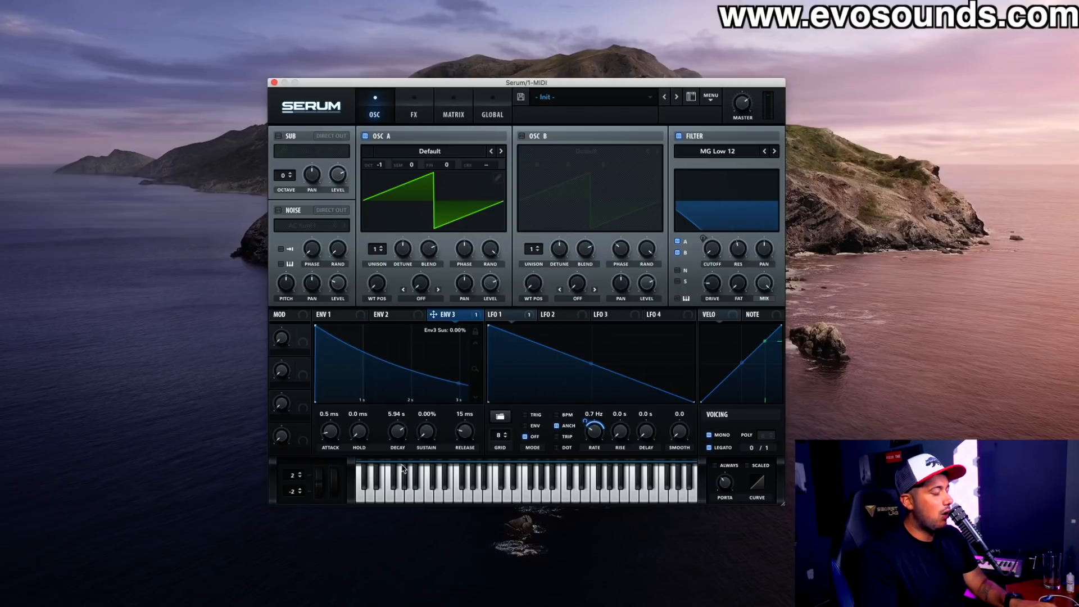
pyautogui.moveTo(396, 437); pyautogui.dragTo(385, 442)
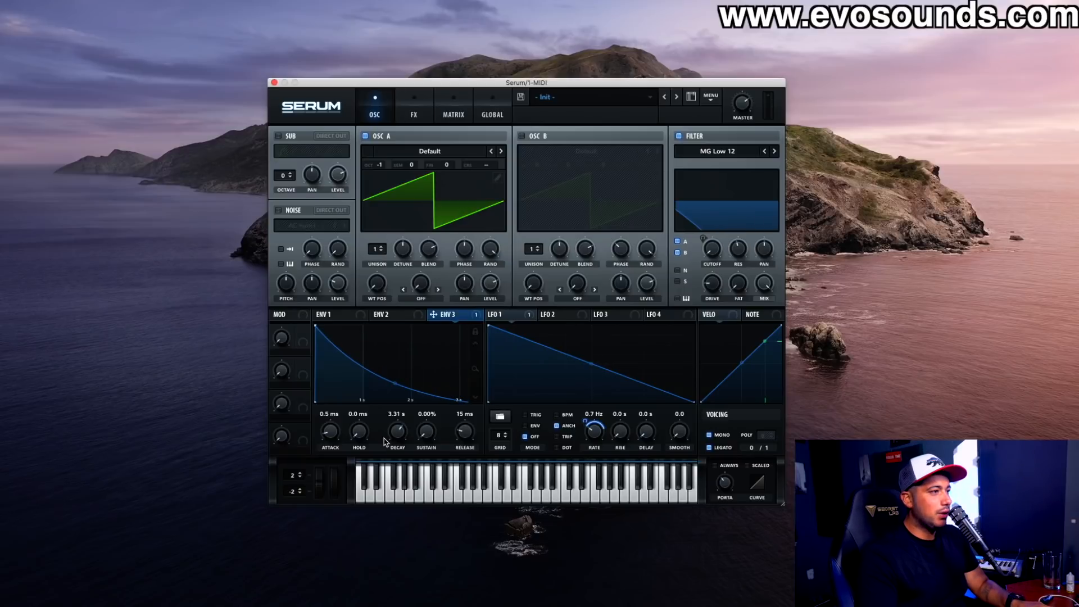
# Step: Adjust the portamento time in the voicing section
pyautogui.moveTo(720, 482)
pyautogui.moveTo(723, 464); pyautogui.dragTo(724, 460)
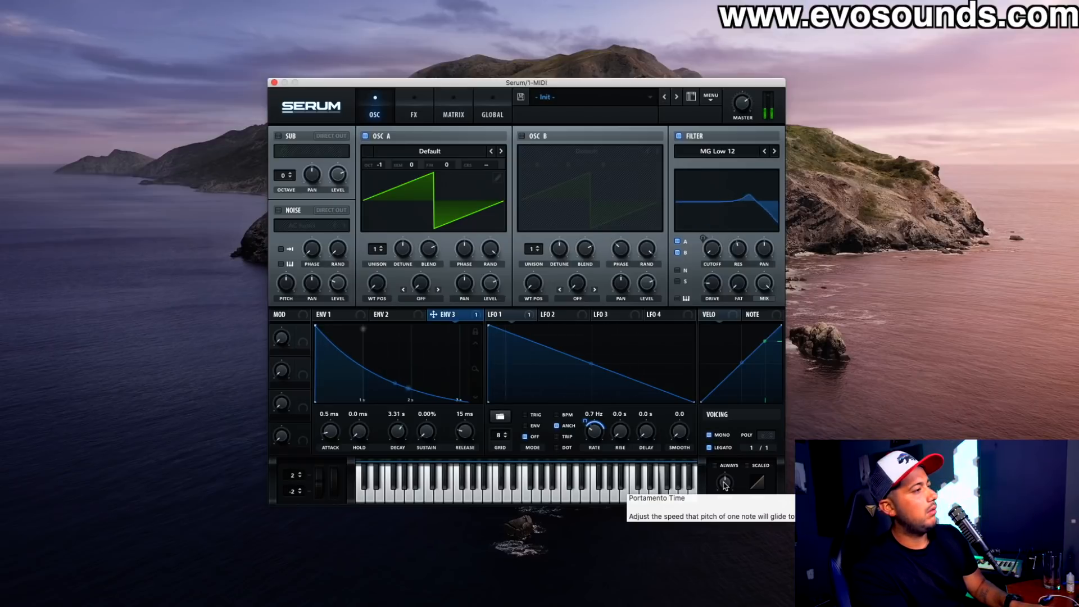
pyautogui.moveTo(720, 494)
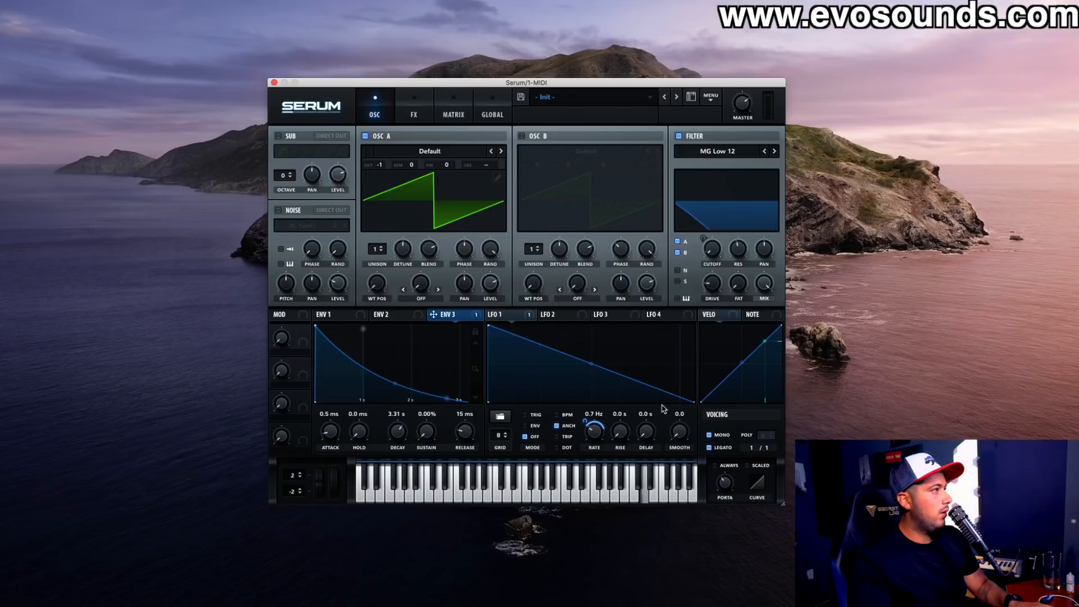
# Step: Enable a reverb and a ping-pong delay with 1/8 and 1/16 times and about 32% mix, placing the delay after the reverb
pyautogui.click(419, 110)
pyautogui.click(282, 258)
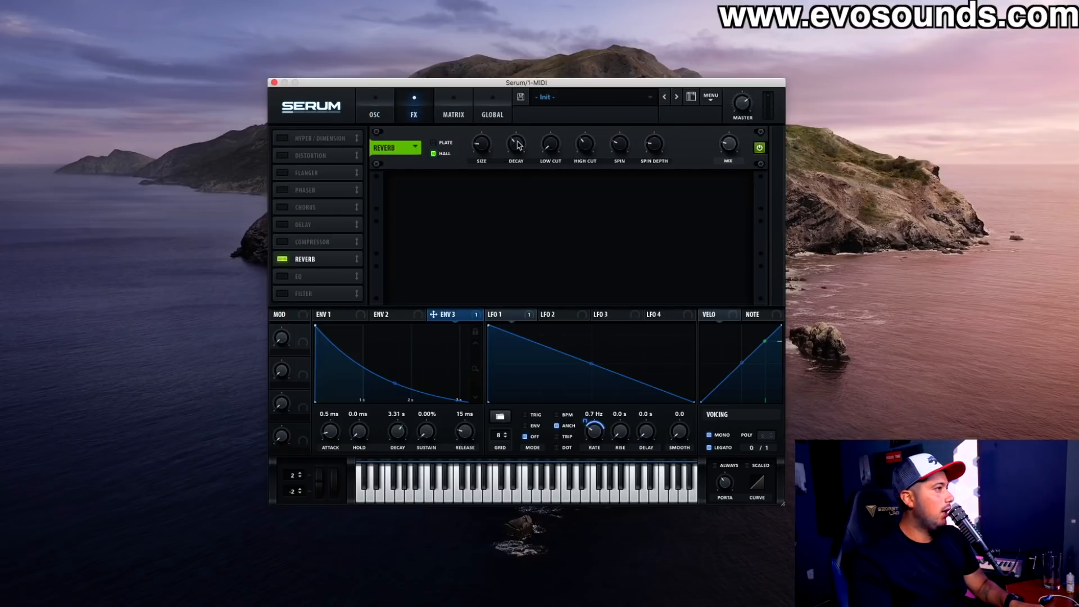
pyautogui.click(282, 224)
pyautogui.moveTo(522, 152); pyautogui.dragTo(523, 167)
pyautogui.moveTo(551, 153); pyautogui.dragTo(553, 169)
pyautogui.click(653, 150)
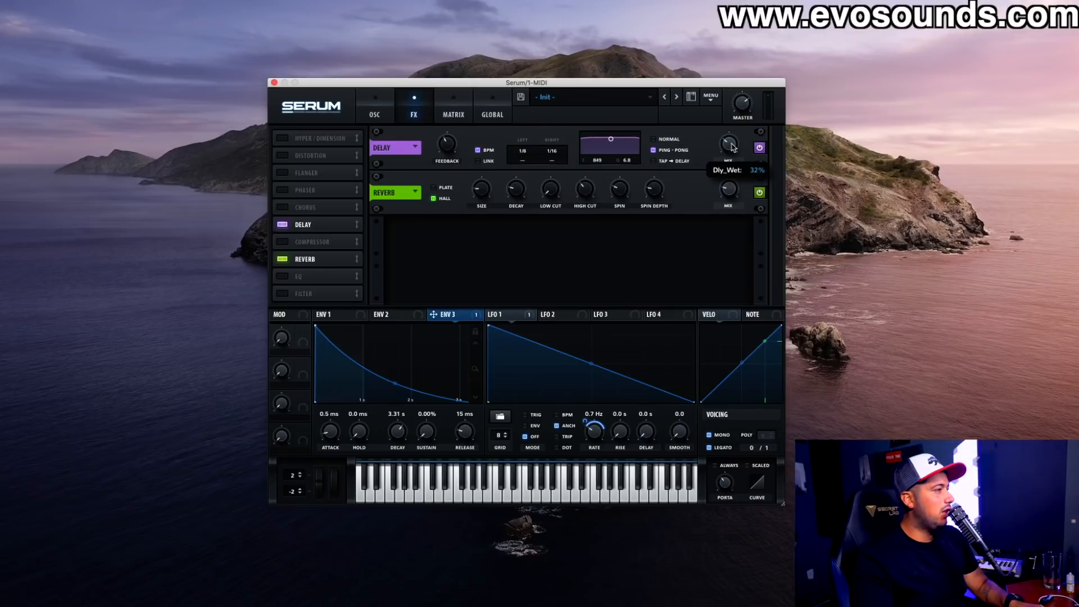
pyautogui.moveTo(324, 227); pyautogui.dragTo(318, 266)
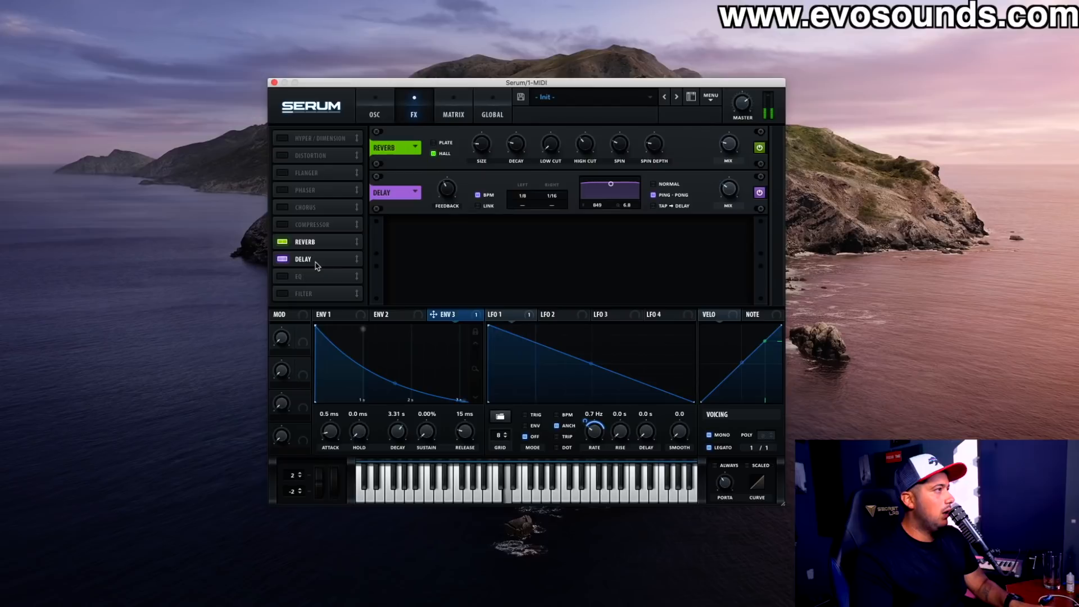
# Step: Set oscillator A's unison to 6 voices
pyautogui.click(374, 110)
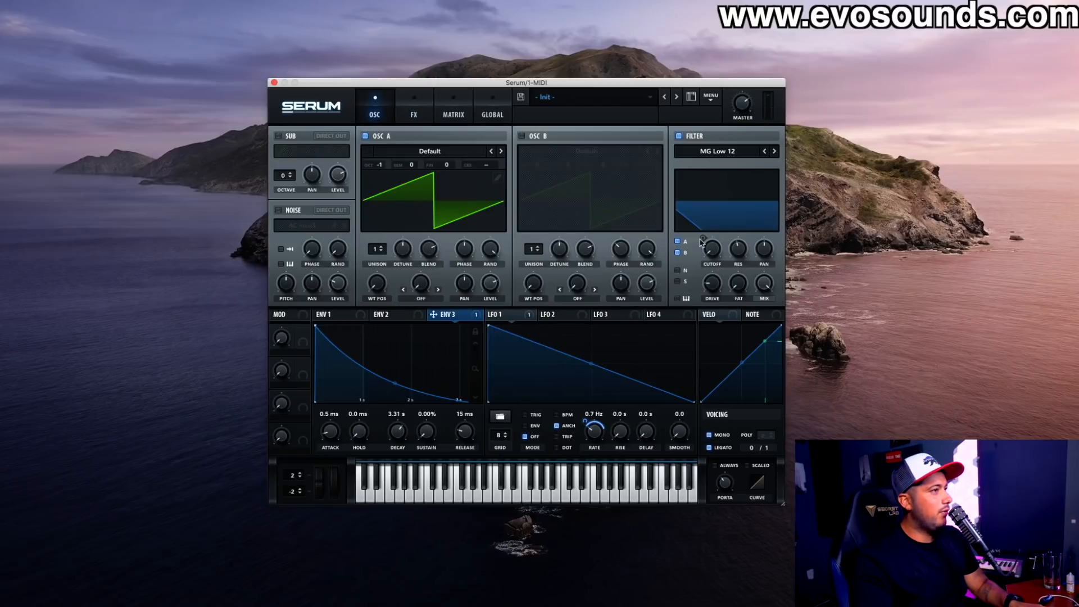
pyautogui.moveTo(377, 252); pyautogui.dragTo(377, 228)
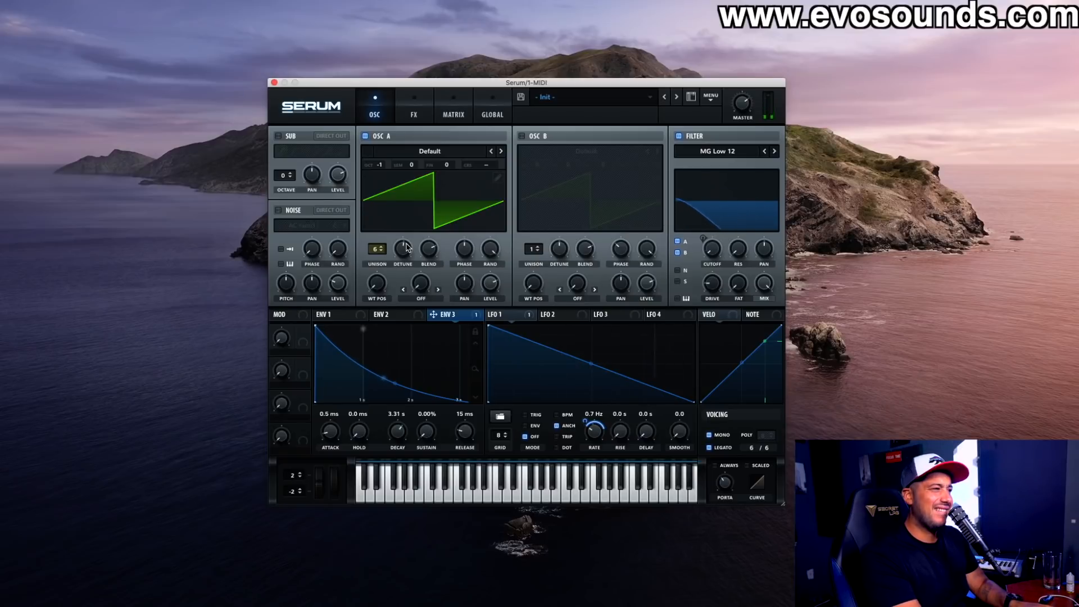
# Step: Bow LFO 1's falling curve outward with a rate of 26.8 Hz, and extend Envelope 3's decay to 6.34 s
pyautogui.moveTo(592, 365); pyautogui.dragTo(595, 356)
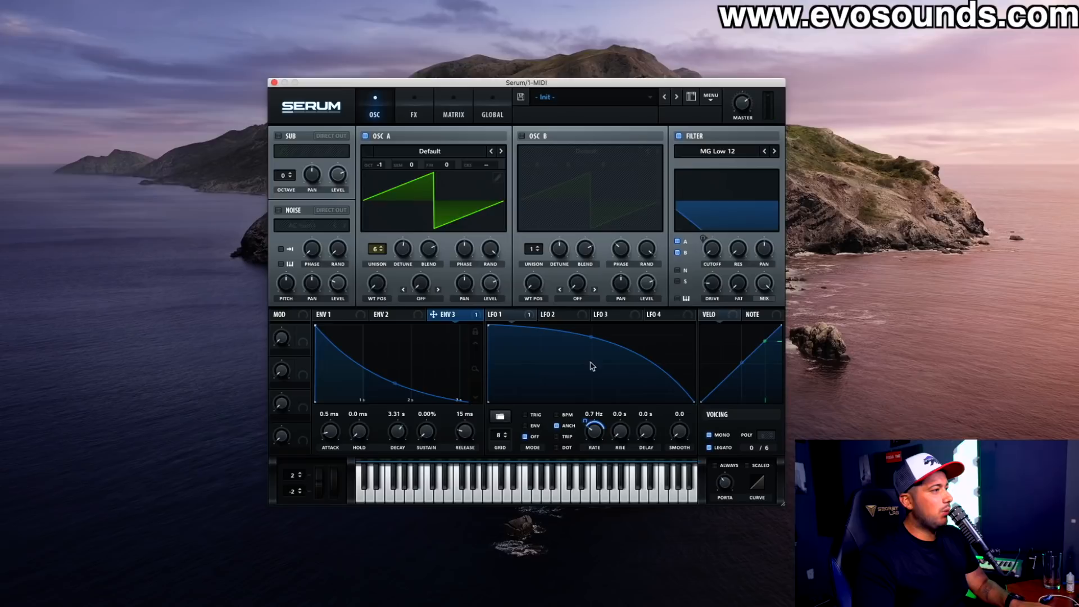
pyautogui.moveTo(596, 421); pyautogui.dragTo(578, 454)
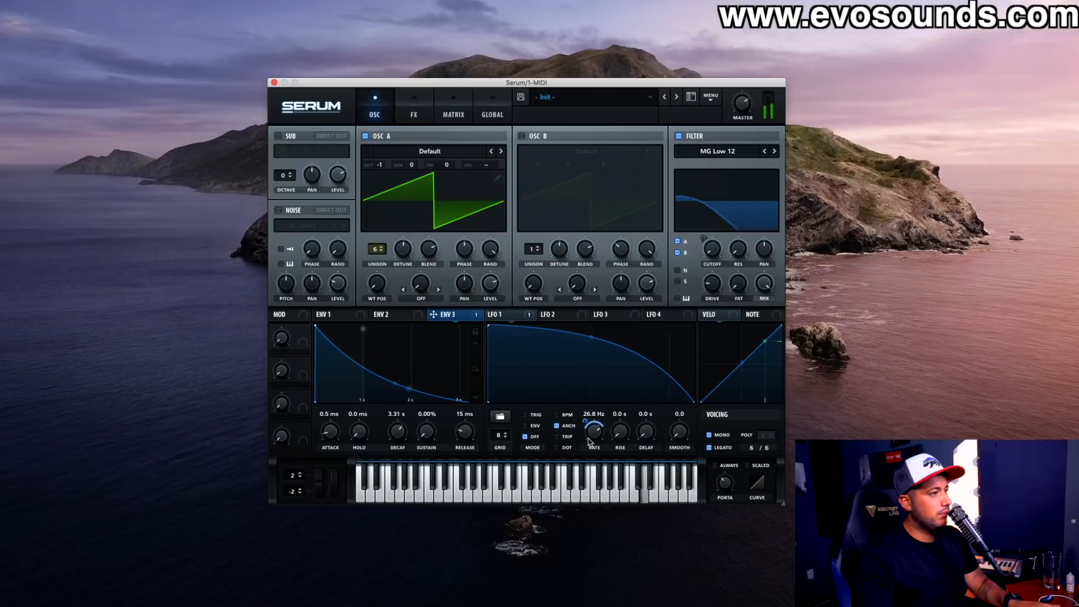
pyautogui.moveTo(399, 432); pyautogui.dragTo(410, 427)
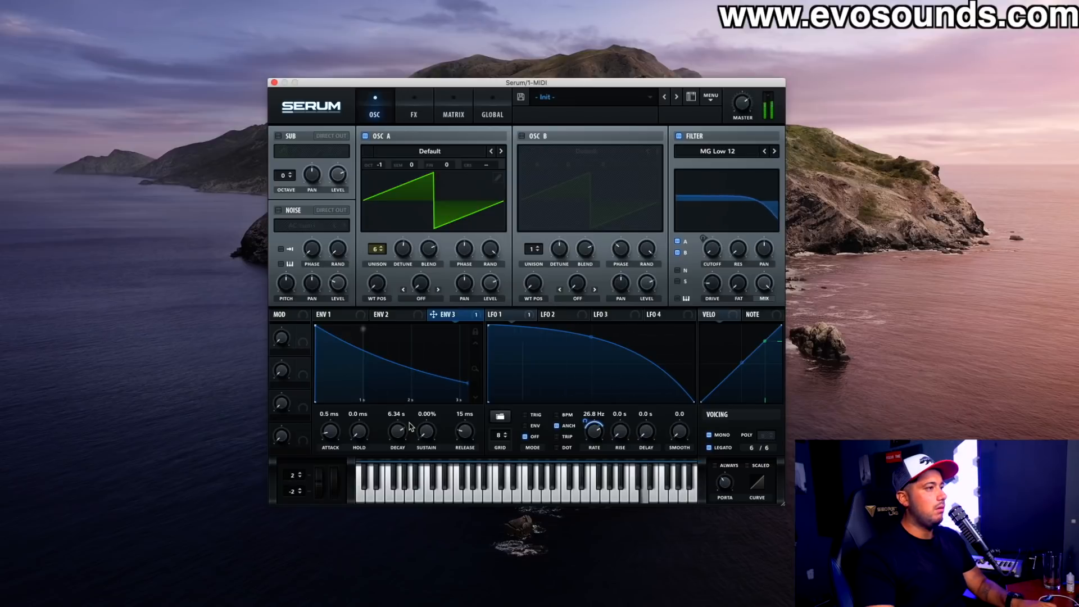
# Step: Try a higher reverb mix, switch the reverb off and return to the oscillator controls
pyautogui.click(420, 114)
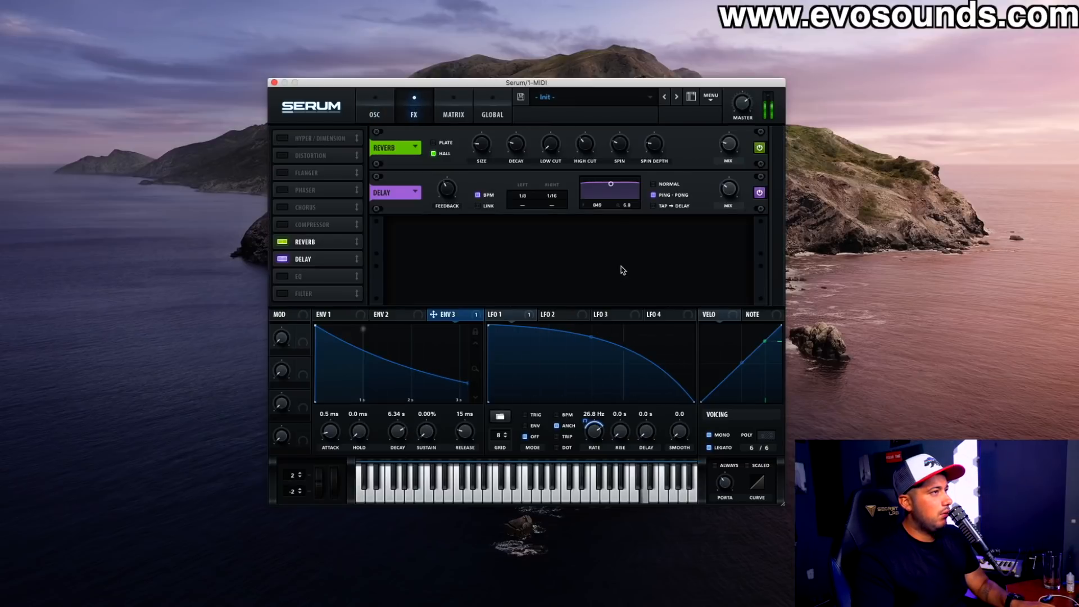
pyautogui.moveTo(724, 157); pyautogui.dragTo(733, 132)
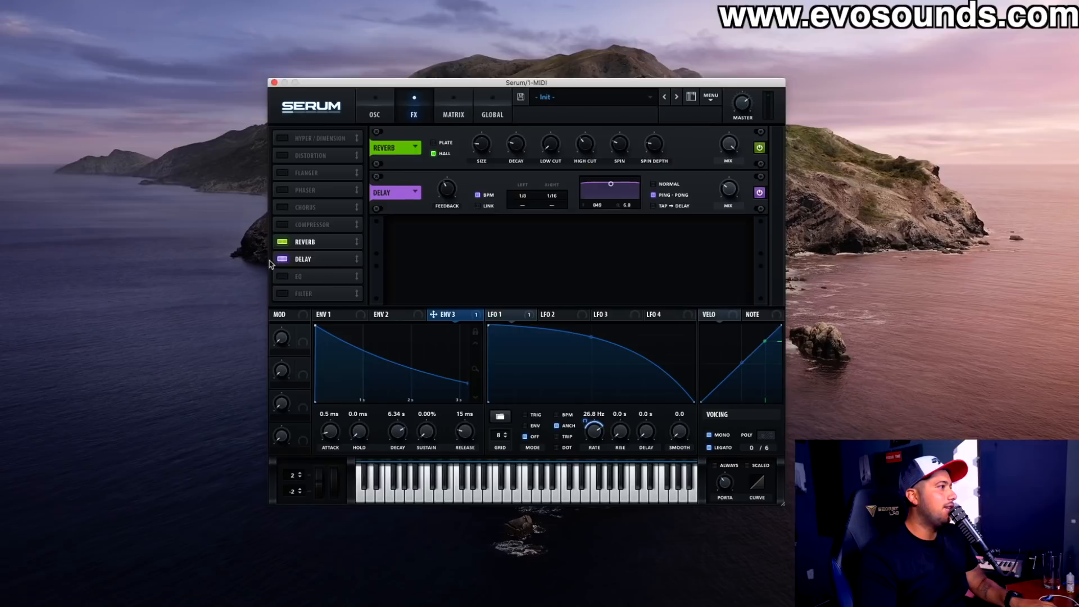
pyautogui.click(279, 243)
pyautogui.click(369, 103)
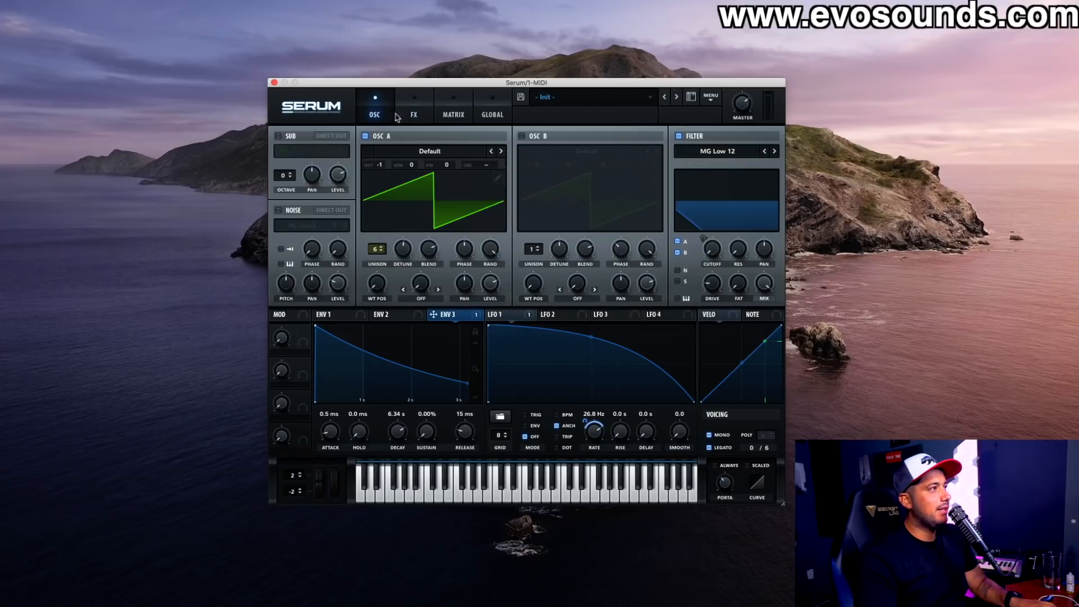
# Step: Toggle the reverb, load the digital FMFM wavetable into oscillator A, and turn LFO 1's rate to 0.000 Hz
pyautogui.click(410, 99)
pyautogui.click(282, 259)
pyautogui.click(374, 107)
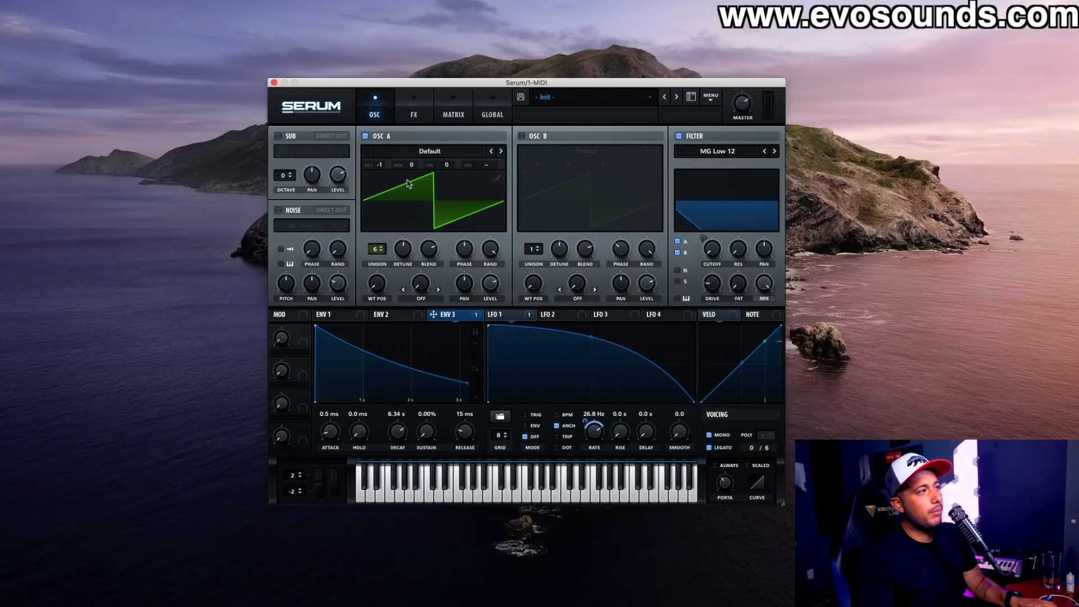
pyautogui.click(434, 155)
pyautogui.moveTo(428, 176)
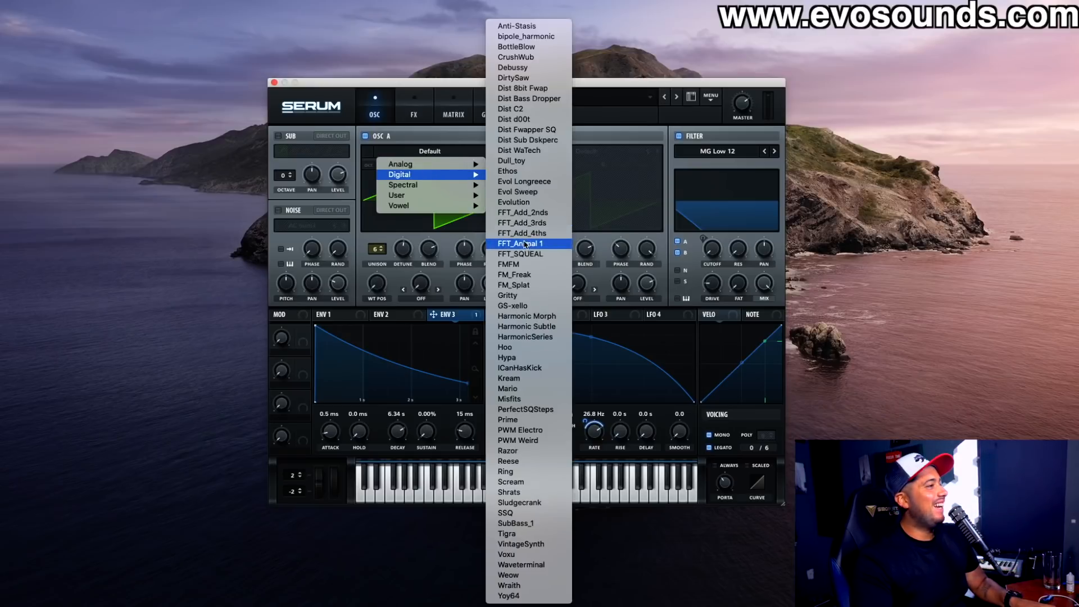
pyautogui.click(518, 266)
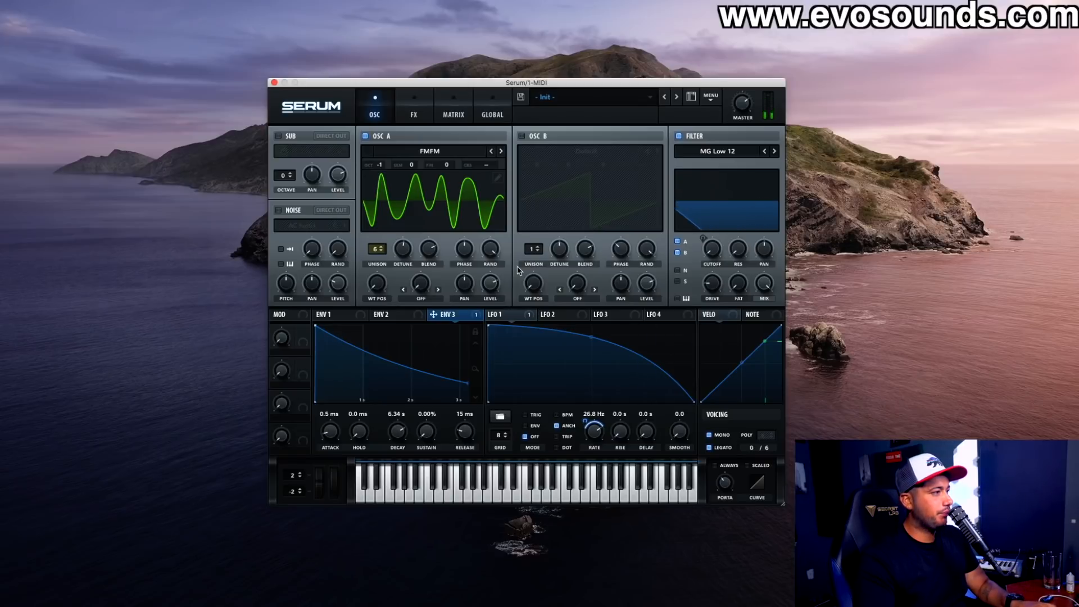
pyautogui.moveTo(594, 431); pyautogui.dragTo(593, 406)
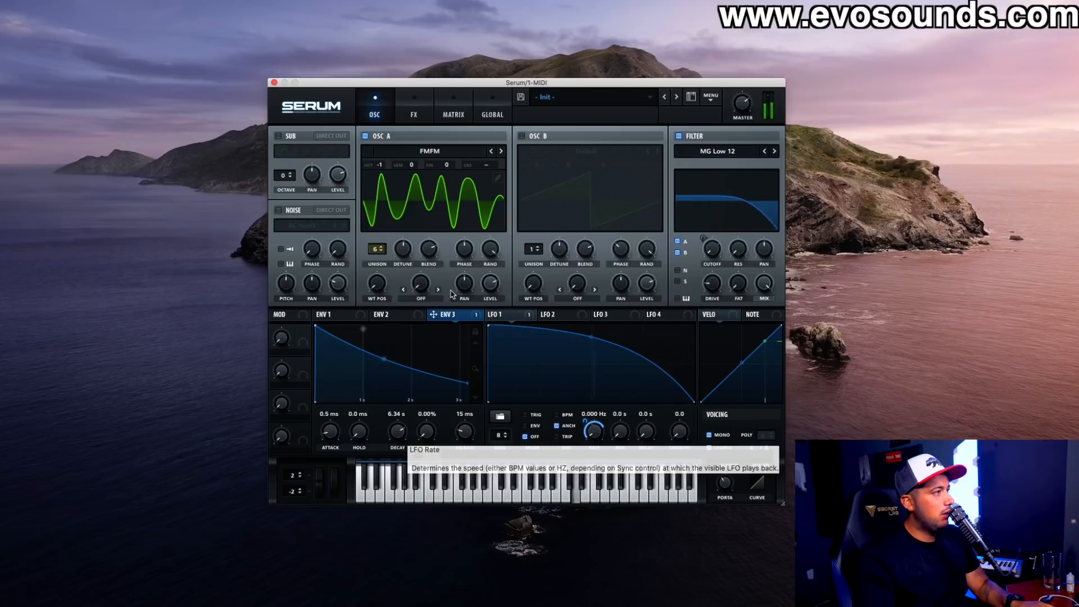
# Step: Audition the digital wavetables following FMFM in oscillator A, stepping through GS-xello, Harmonic Morph and Hoo to Hypa
pyautogui.click(500, 151)
pyautogui.click(501, 151)
pyautogui.click(501, 151)
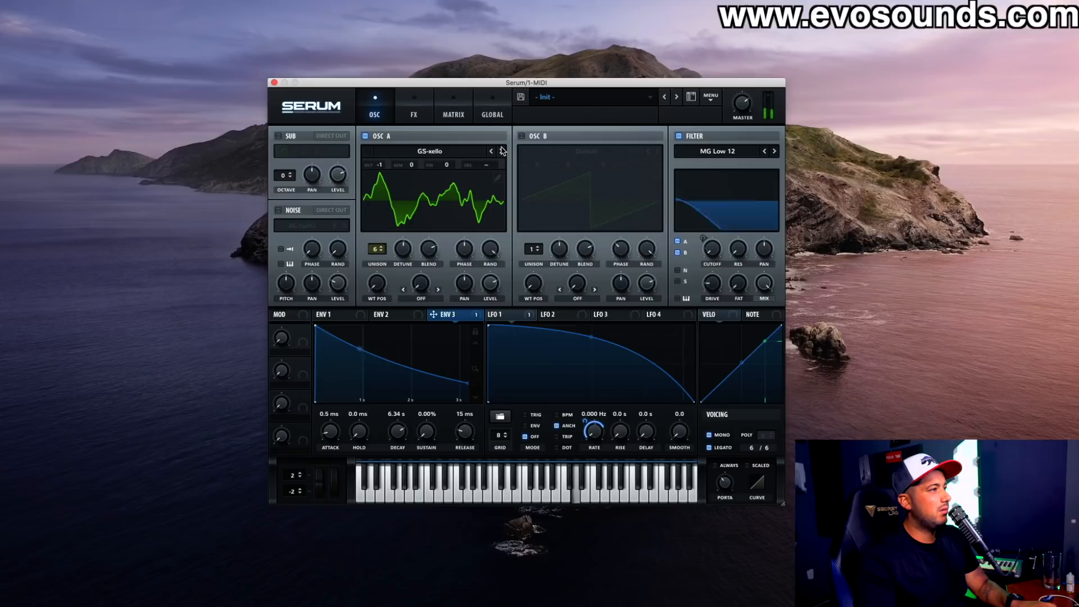
pyautogui.click(502, 151)
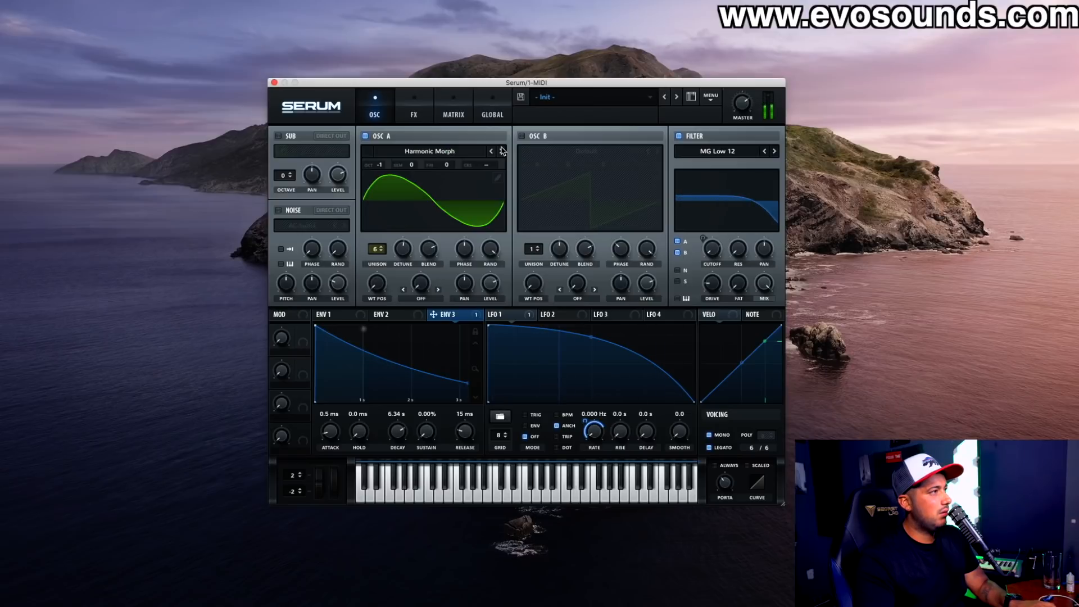
pyautogui.click(500, 151)
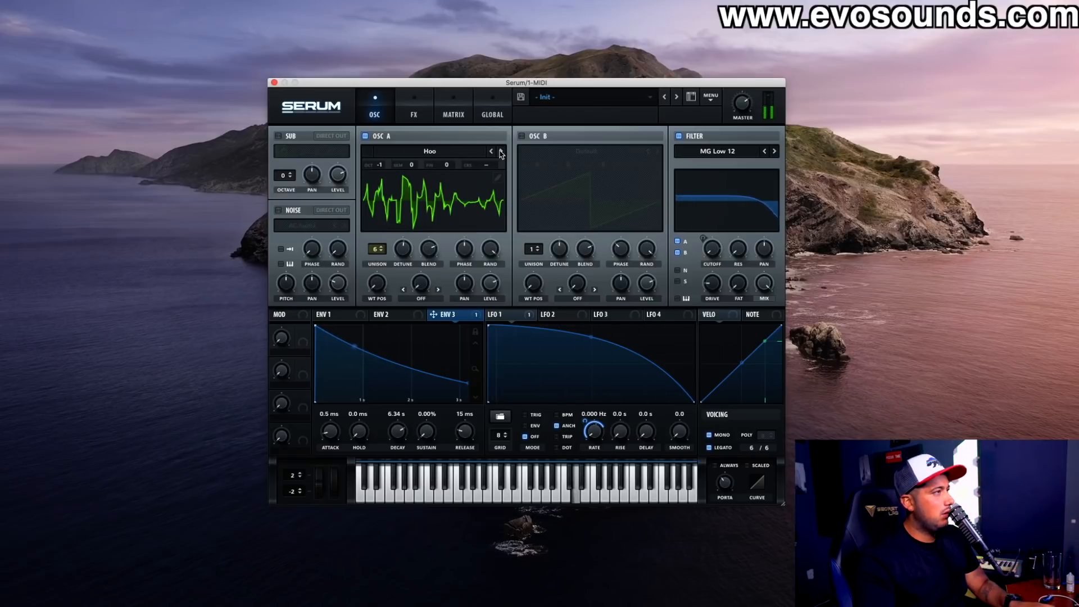
# Step: Load the digital Voxu wavetable into oscillator A with its octave at 0
pyautogui.click(440, 157)
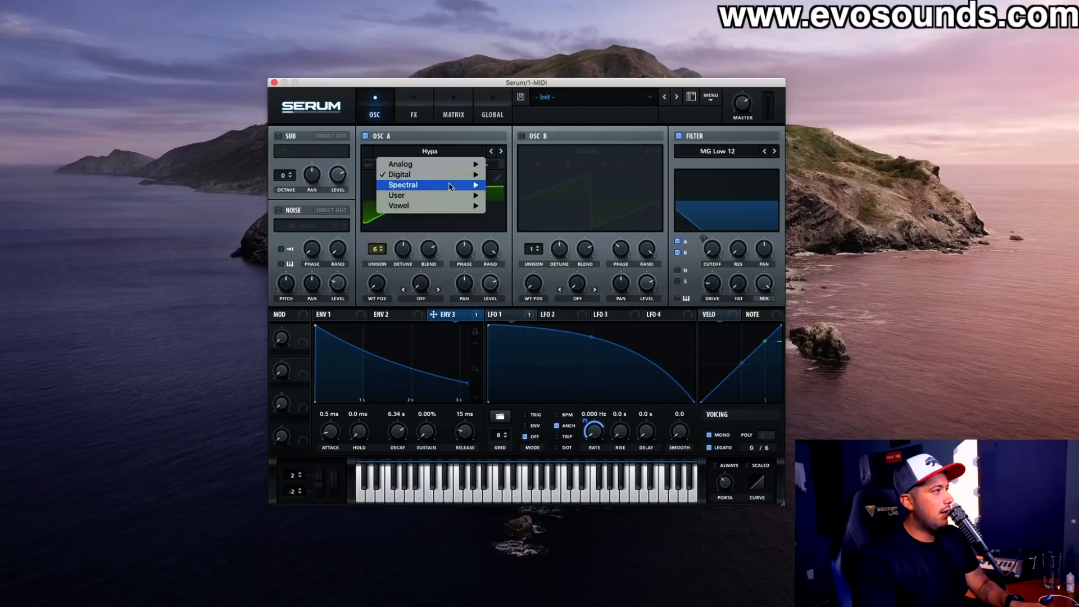
pyautogui.moveTo(451, 179)
pyautogui.click(518, 555)
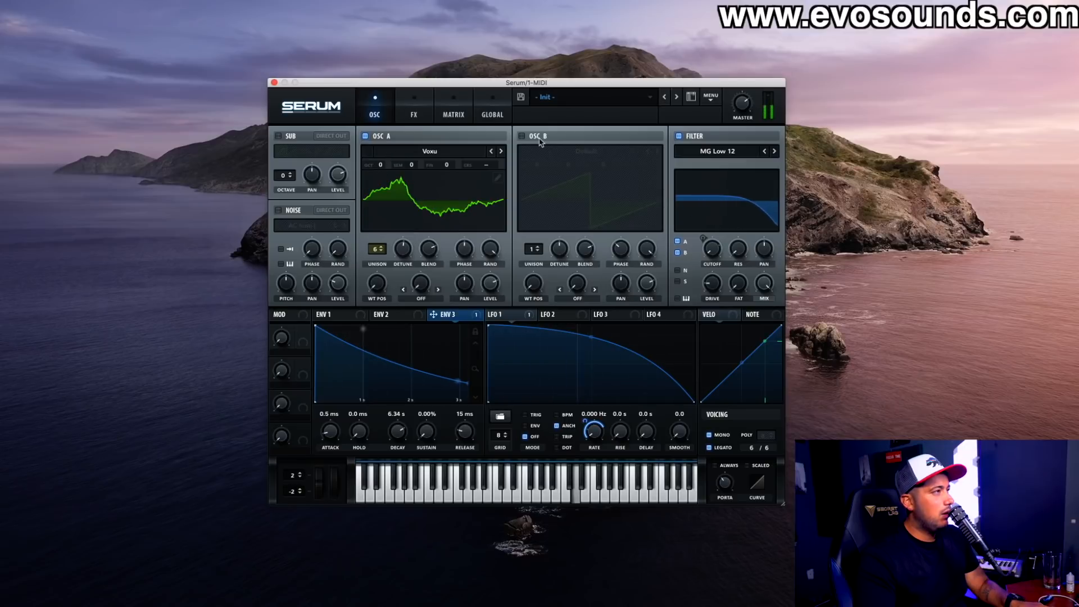
pyautogui.click(414, 113)
pyautogui.click(374, 112)
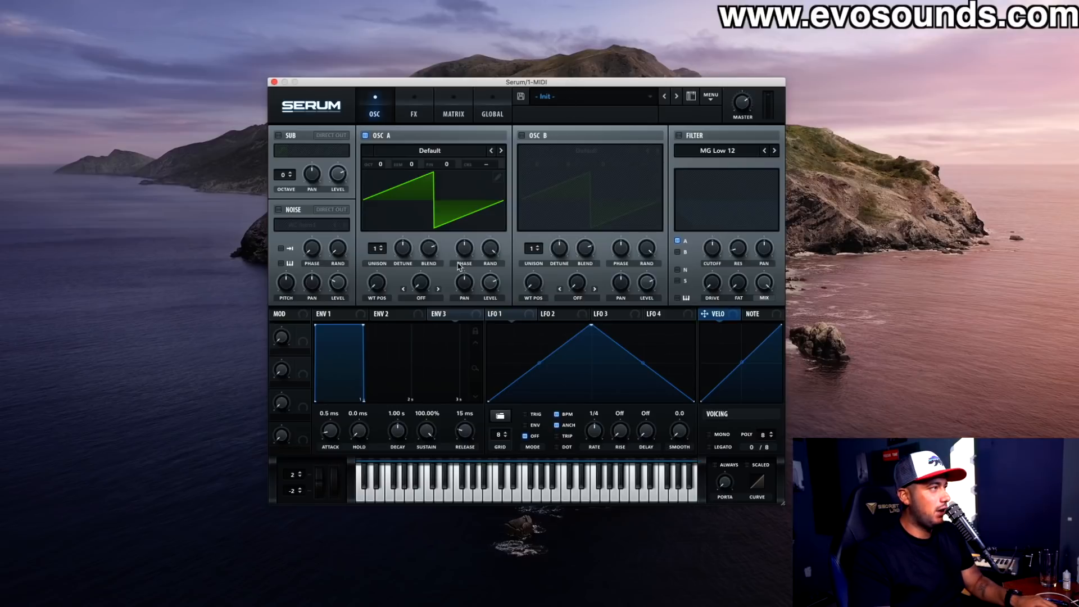
# Step: Enable oscillator B, set the octaves to -1 for A and +1 for B, and give both oscillators 6 unison voices
pyautogui.click(521, 137)
pyautogui.moveTo(374, 166); pyautogui.dragTo(376, 175)
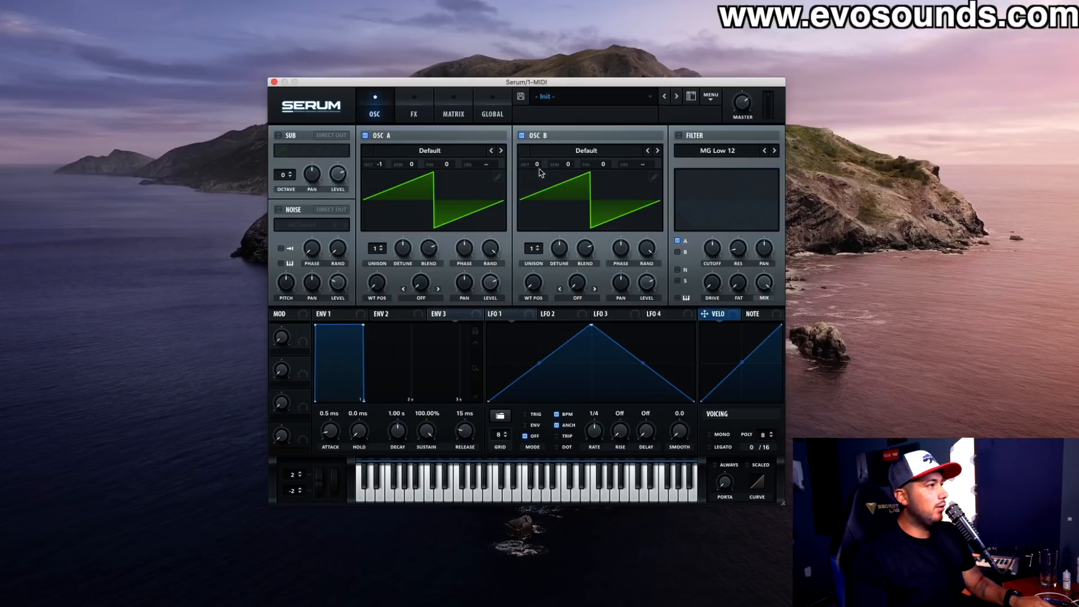
pyautogui.moveTo(543, 162); pyautogui.dragTo(576, 158)
pyautogui.moveTo(377, 249); pyautogui.dragTo(377, 238)
pyautogui.moveTo(533, 249); pyautogui.dragTo(550, 238)
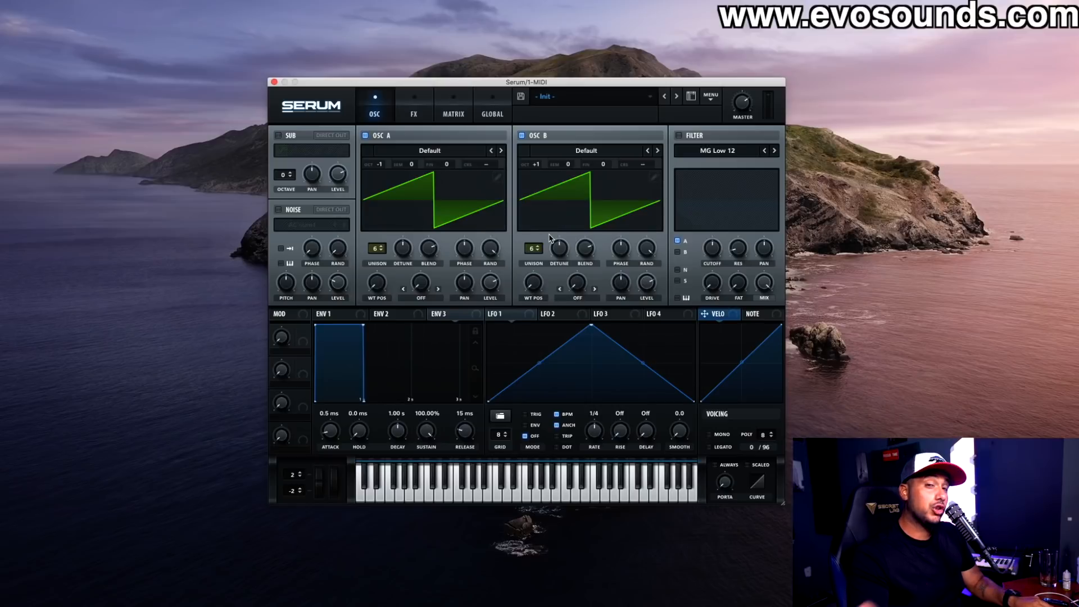
# Step: Set oscillator A's octave to -2 and oscillator B's octave to 0
pyautogui.moveTo(382, 165); pyautogui.dragTo(394, 174)
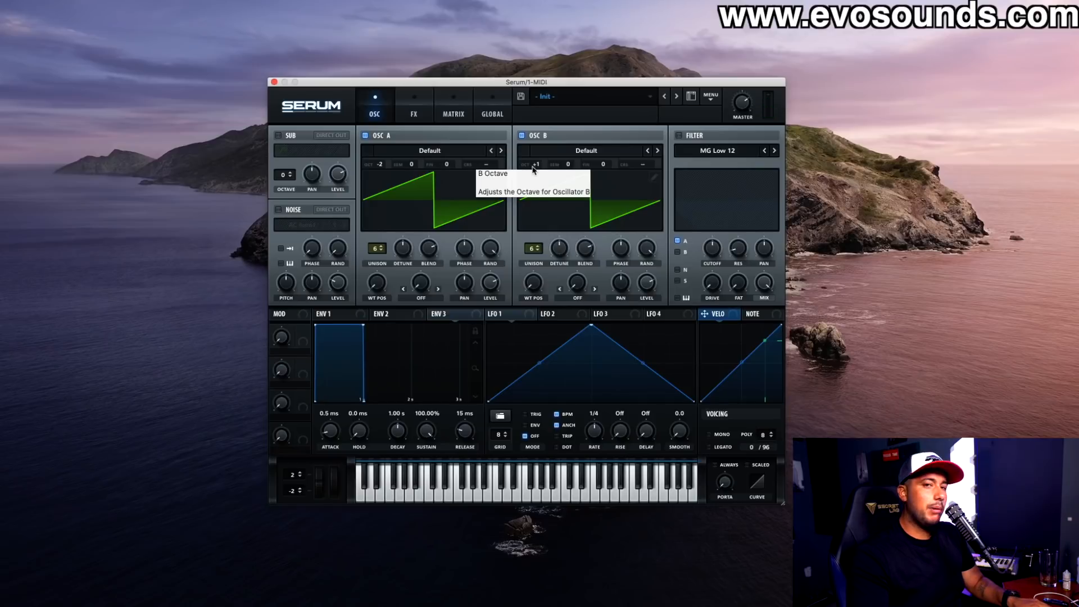
pyautogui.moveTo(532, 166); pyautogui.dragTo(538, 152)
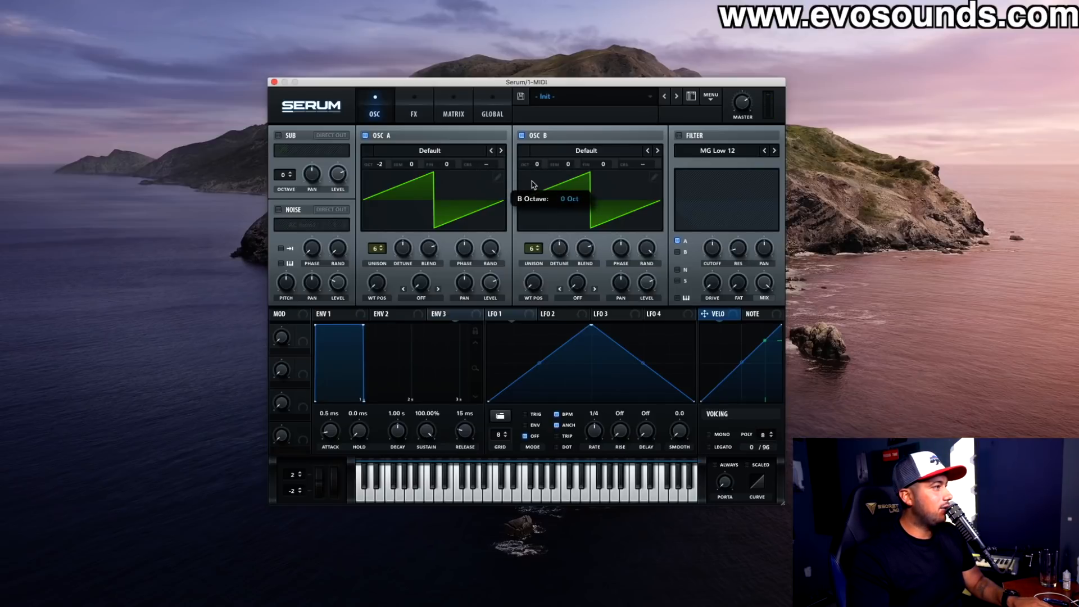
pyautogui.moveTo(537, 170); pyautogui.dragTo(544, 149)
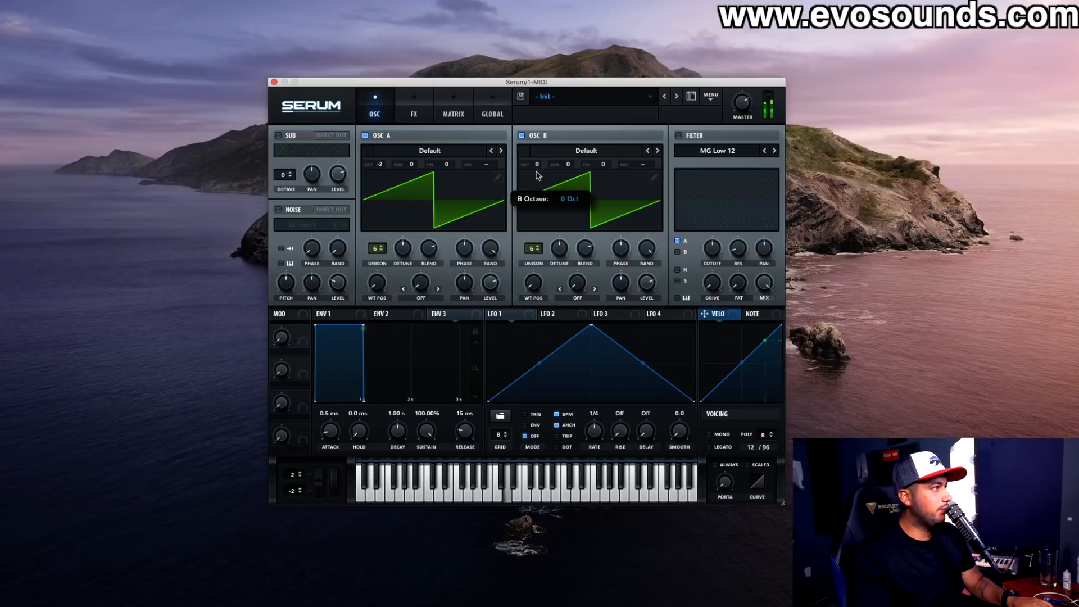
# Step: Try the sub oscillator at octave -2, and enable the EQ with a low cut on its low band
pyautogui.click(277, 136)
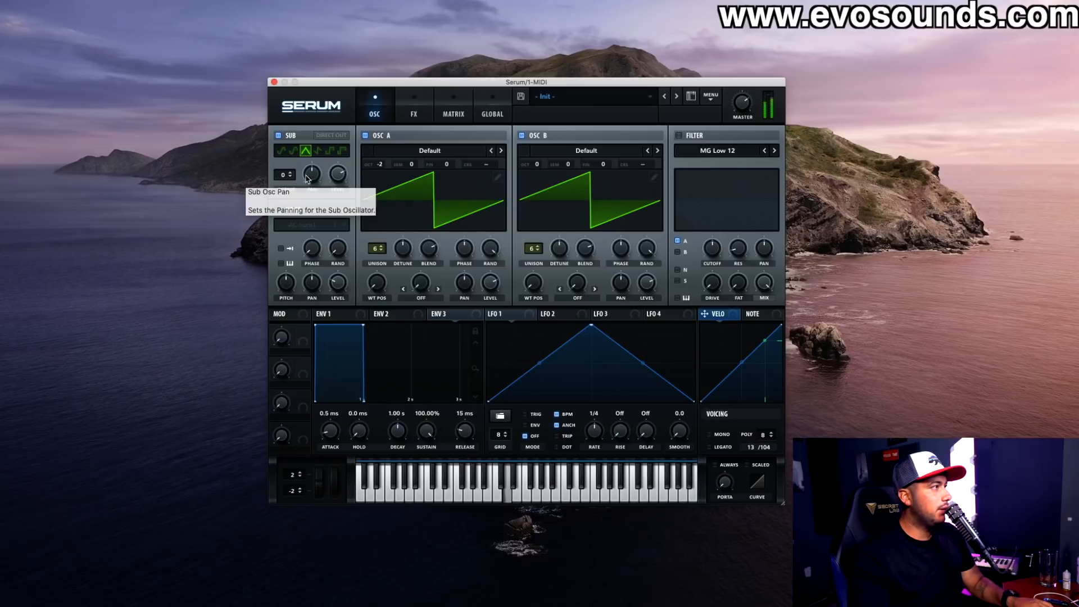
pyautogui.moveTo(283, 175); pyautogui.dragTo(284, 181)
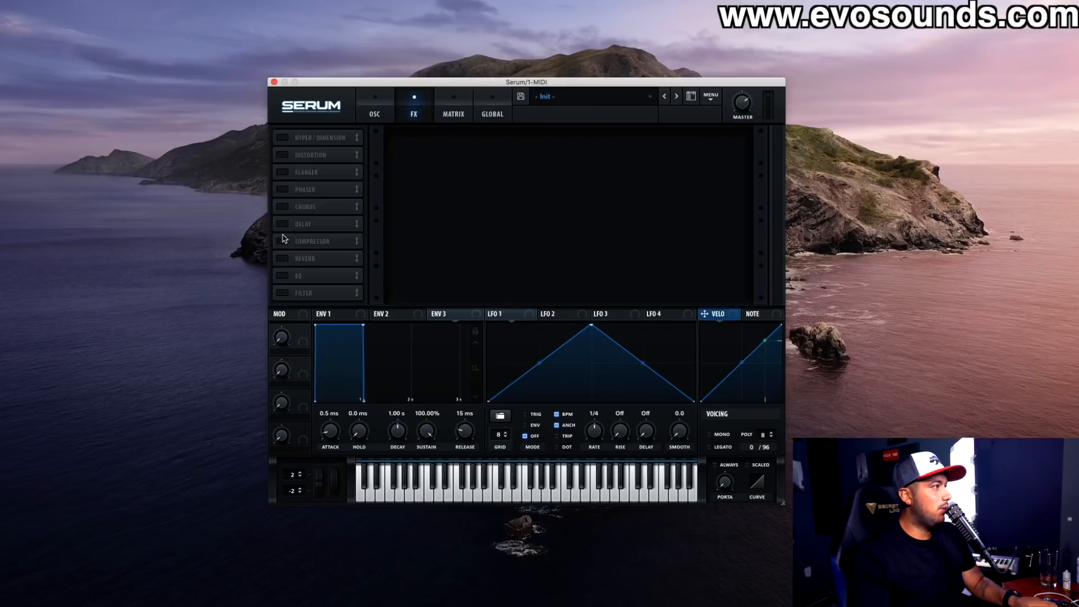
pyautogui.click(283, 276)
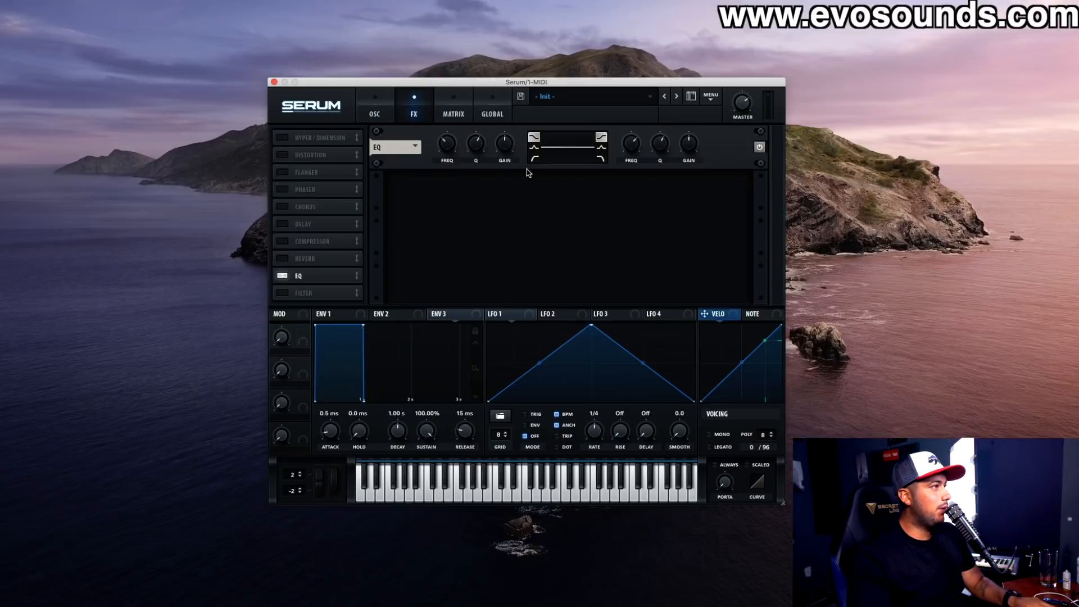
pyautogui.click(375, 115)
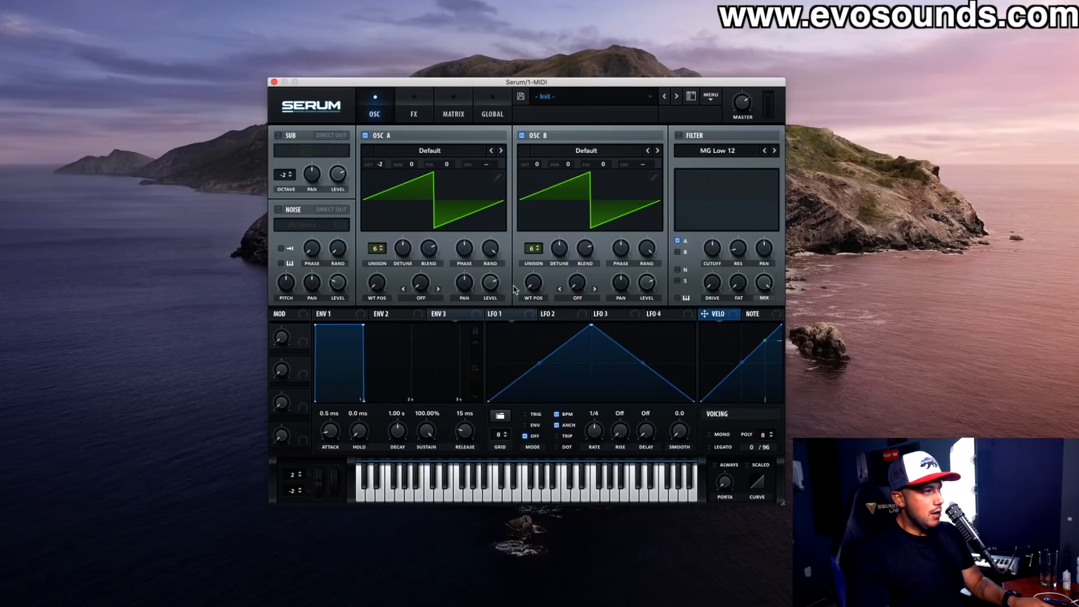
# Step: Route LFO 1 to the master tuning in the modulation matrix with an amount of about 5
pyautogui.click(489, 108)
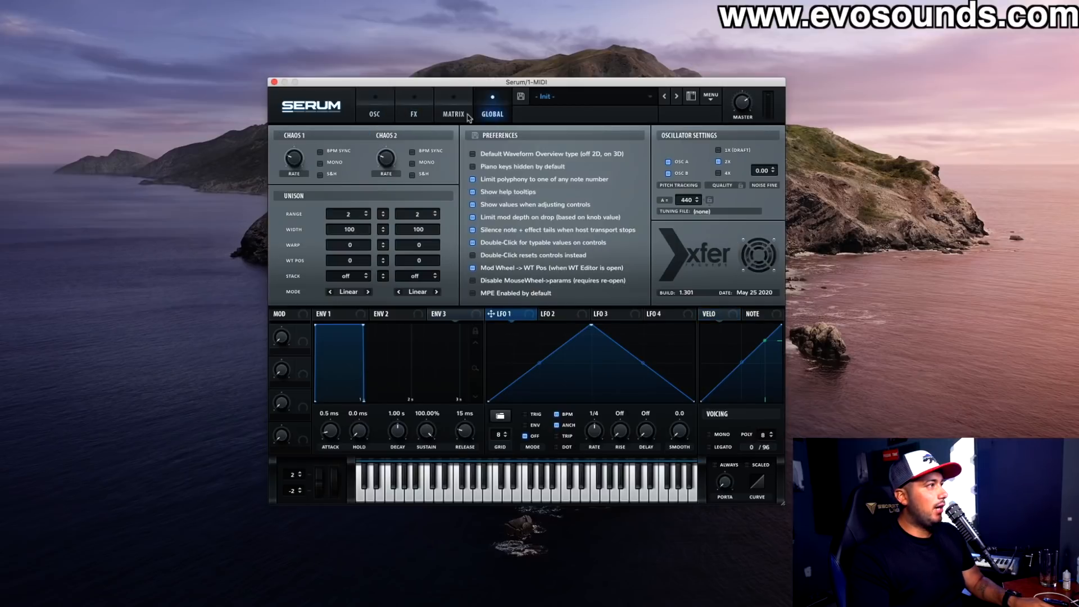
pyautogui.click(436, 118)
pyautogui.click(316, 149)
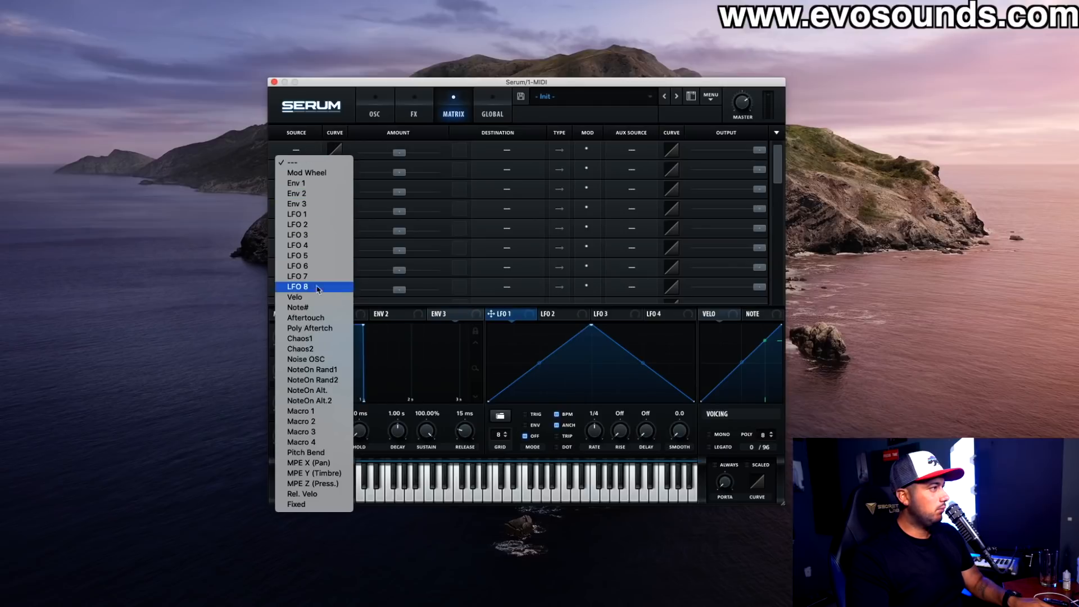
pyautogui.click(472, 161)
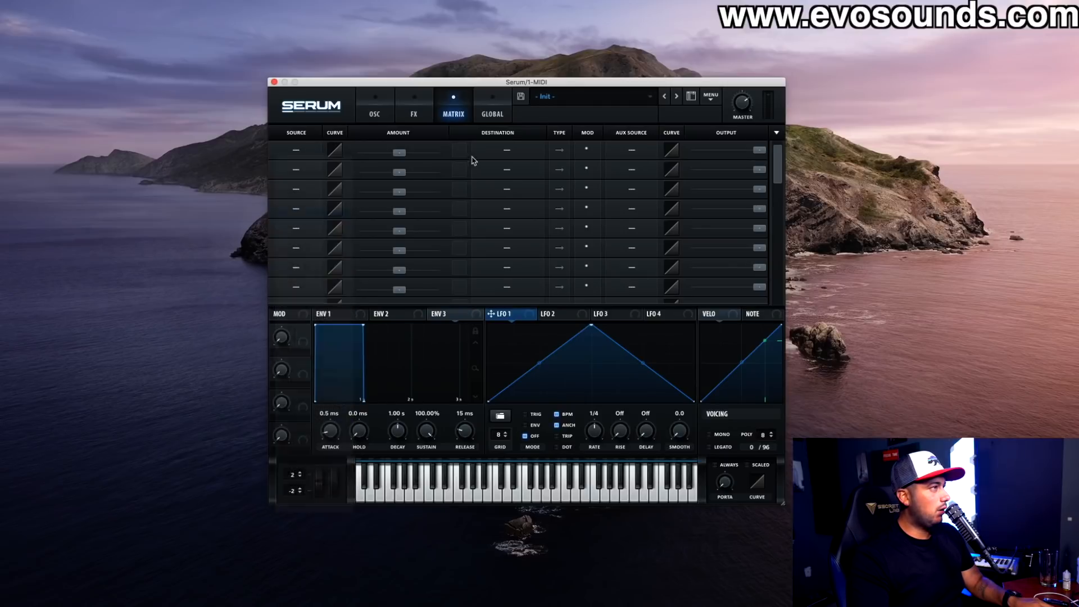
pyautogui.click(512, 147)
pyautogui.moveTo(517, 235)
pyautogui.click(581, 236)
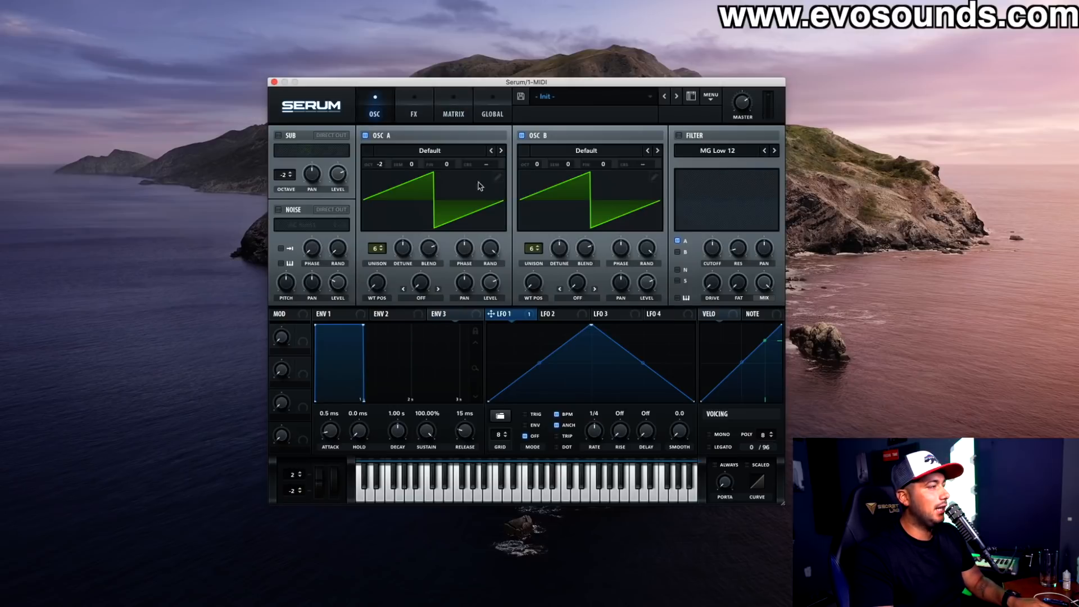
pyautogui.click(414, 113)
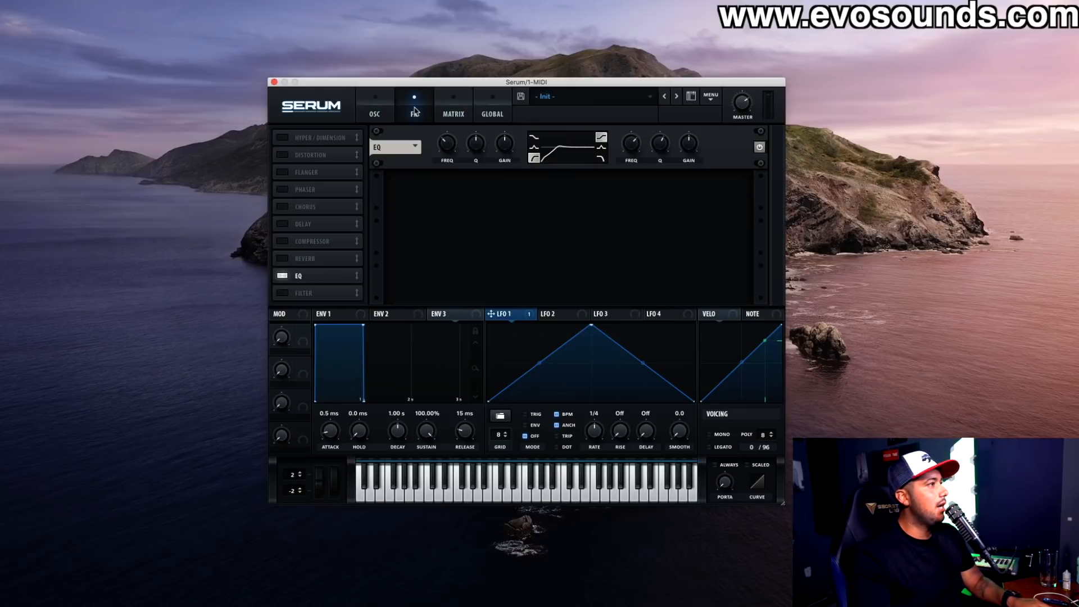
pyautogui.click(453, 114)
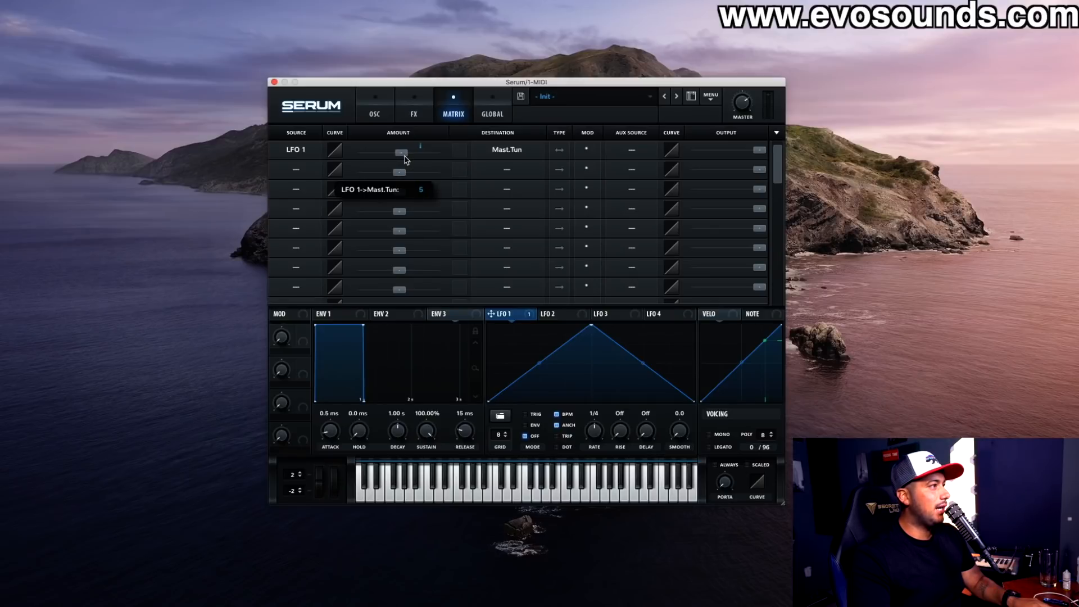
# Step: Set LFO 1 to Env mode with a rate of one bar, its peak near the middle and its end point raised to about half height
pyautogui.click(526, 425)
pyautogui.moveTo(591, 325)
pyautogui.mouseDown()
pyautogui.moveTo(550, 324)
pyautogui.moveTo(579, 322)
pyautogui.mouseUp()
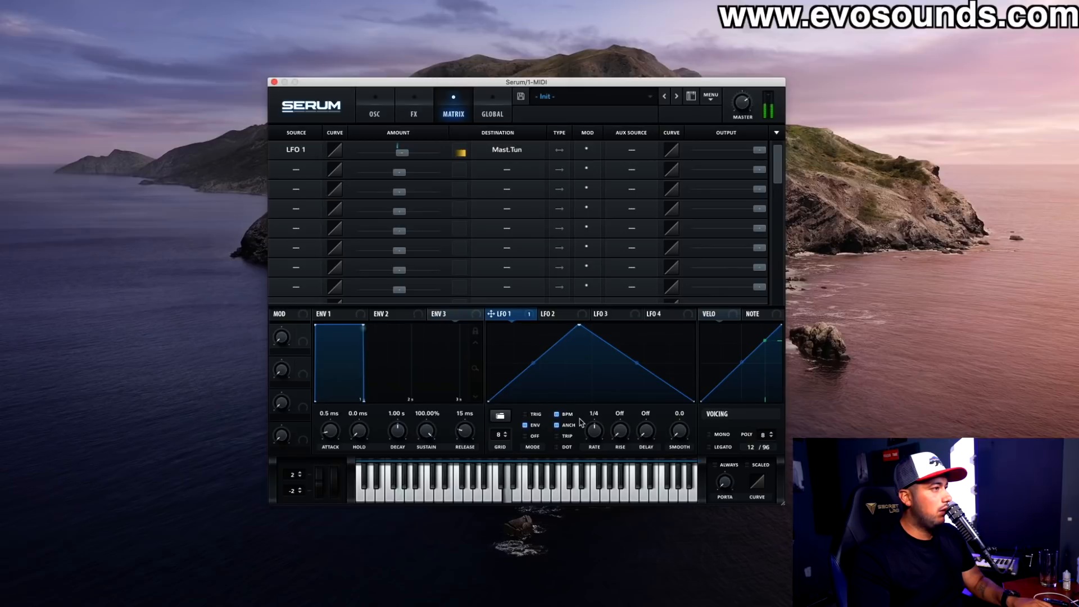
pyautogui.click(558, 151)
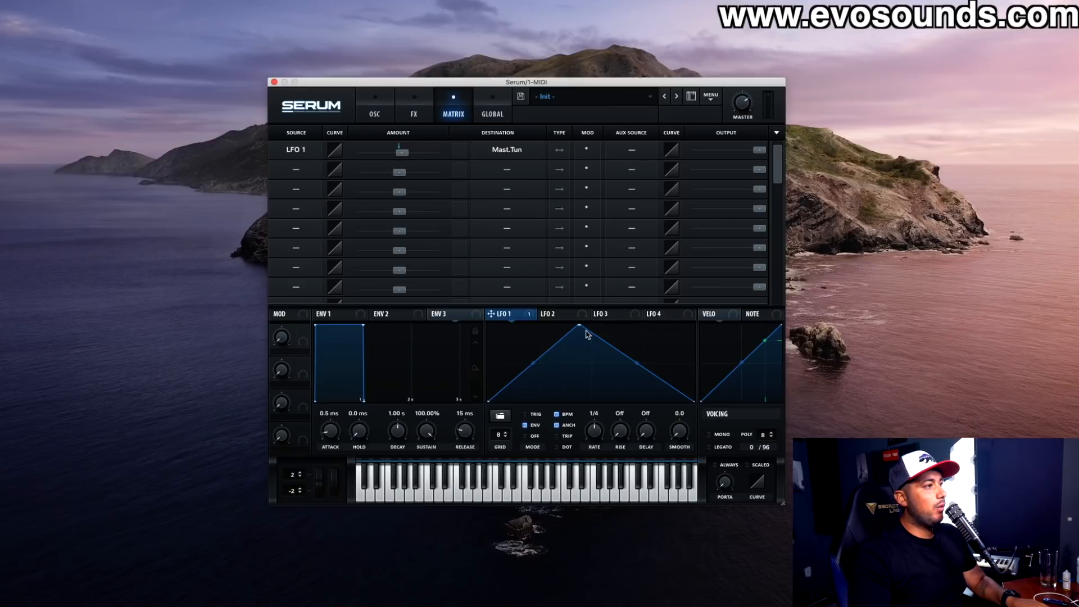
pyautogui.moveTo(580, 326); pyautogui.dragTo(587, 326)
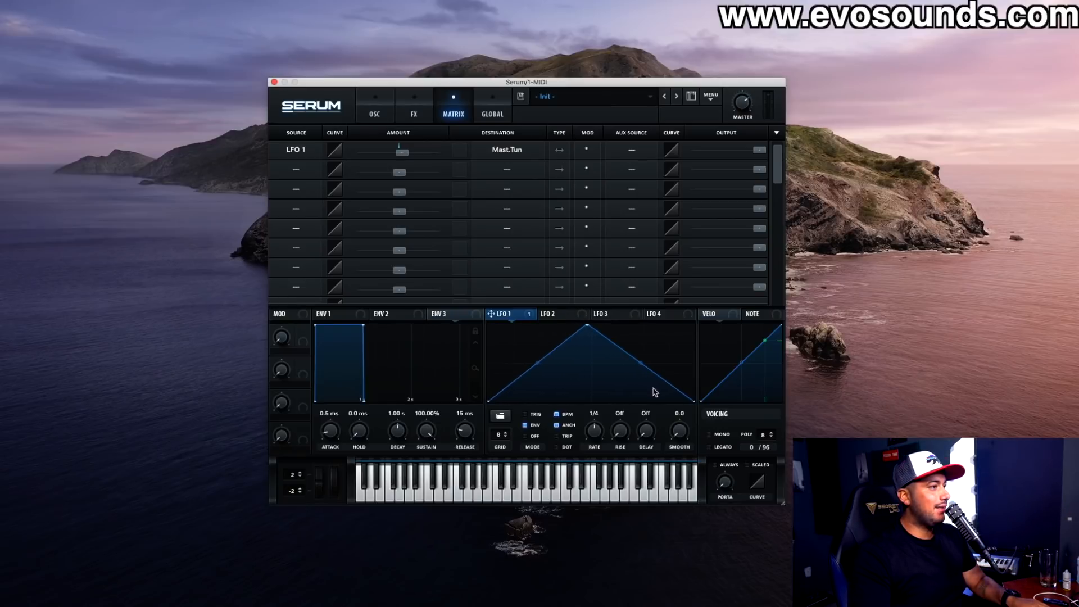
pyautogui.moveTo(691, 399); pyautogui.dragTo(695, 365)
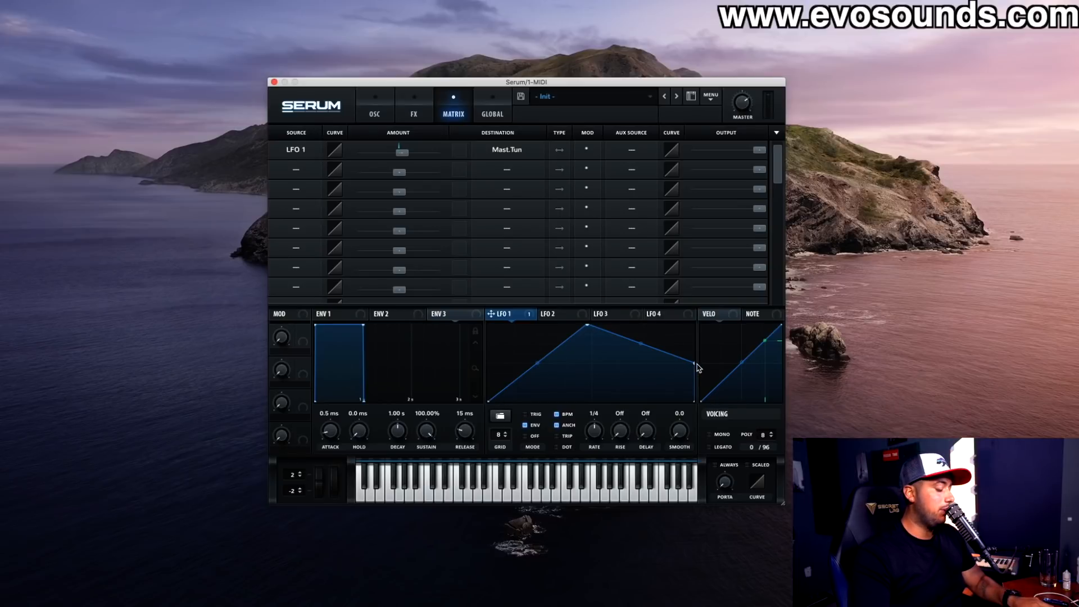
pyautogui.moveTo(599, 434); pyautogui.dragTo(598, 439)
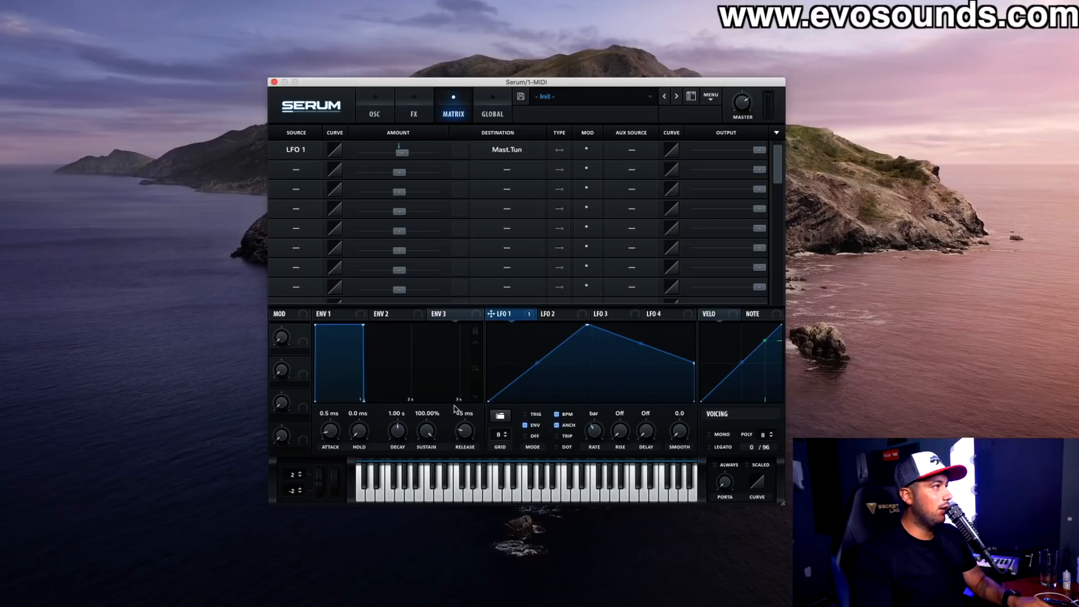
# Step: Set both oscillators to 7 unison voices with slightly more detune on oscillator B, and lower oscillator B's octave to -1
pyautogui.click(376, 107)
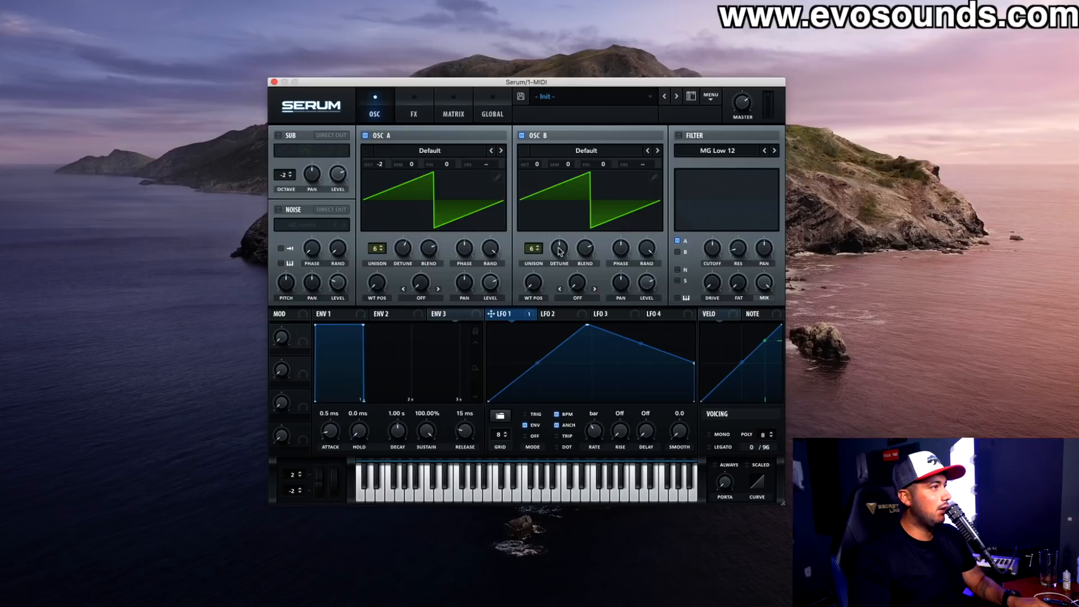
pyautogui.moveTo(537, 248); pyautogui.dragTo(538, 242)
pyautogui.moveTo(381, 247); pyautogui.dragTo(381, 241)
pyautogui.moveTo(554, 246); pyautogui.dragTo(552, 241)
pyautogui.moveTo(538, 165); pyautogui.dragTo(538, 179)
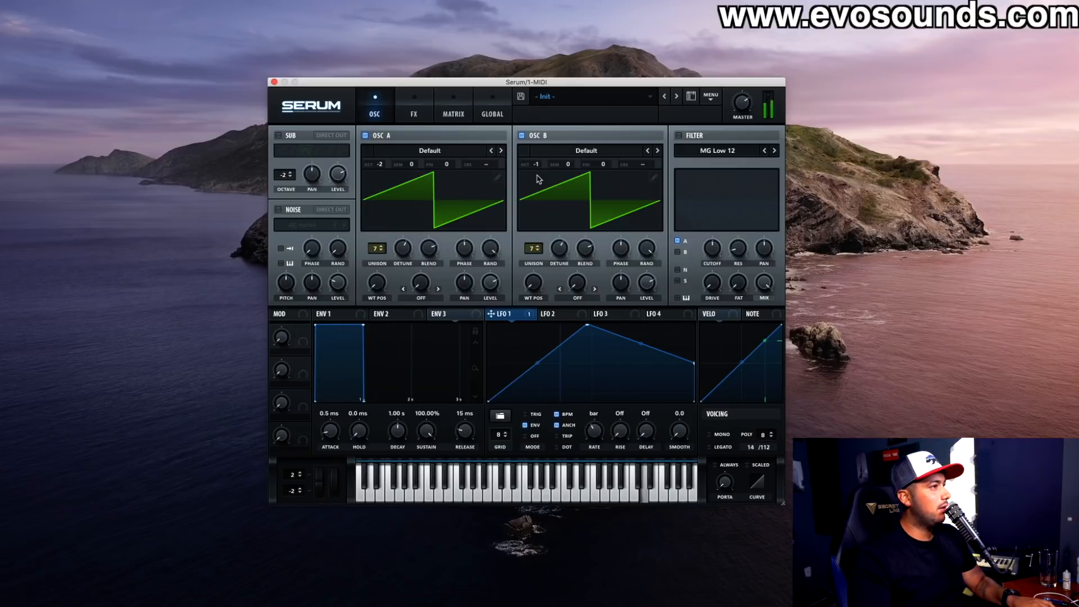
# Step: Set LFO 1's rate to 1/4 and enable the noise oscillator with the ARP white sample
pyautogui.moveTo(594, 428); pyautogui.dragTo(600, 416)
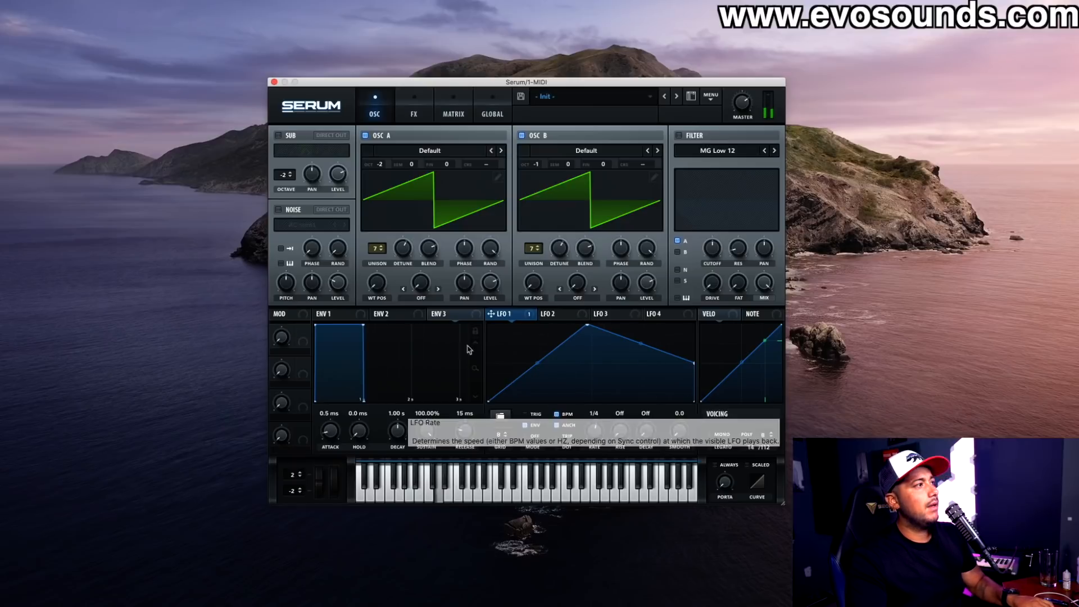
pyautogui.click(343, 225)
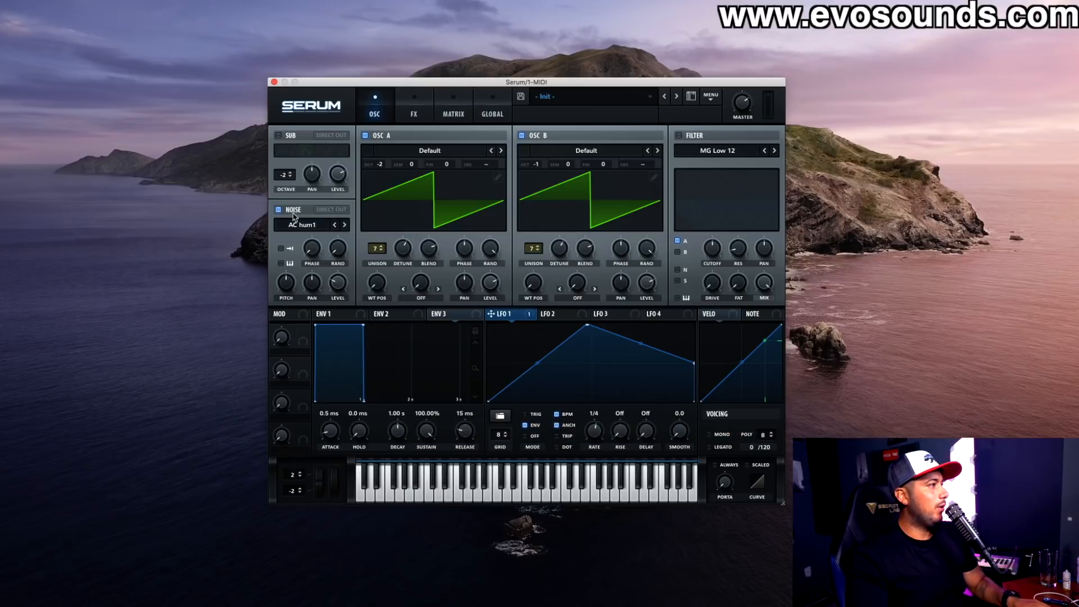
pyautogui.click(342, 225)
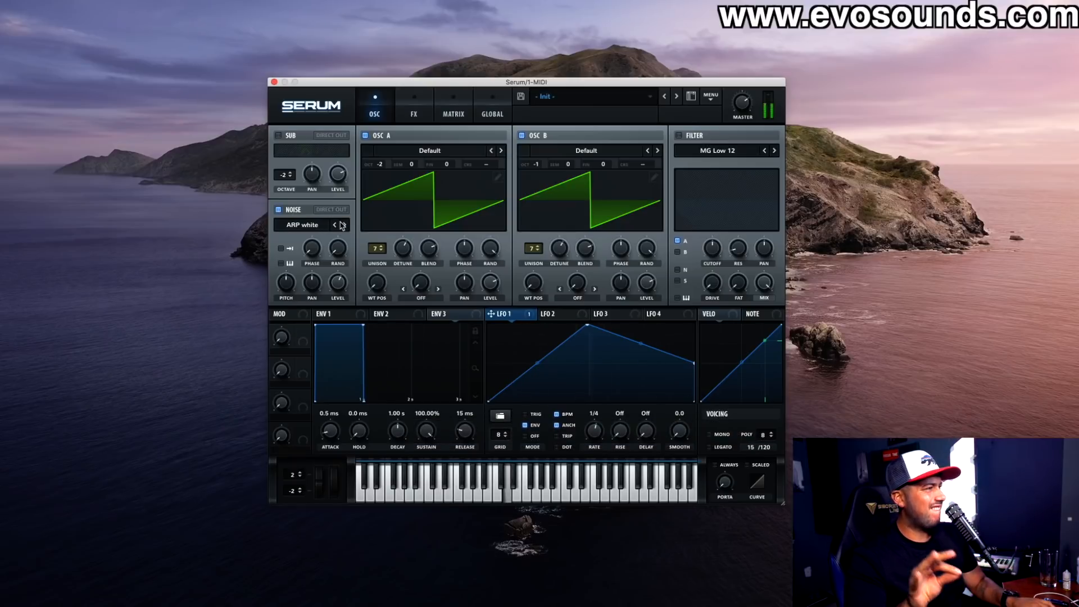
# Step: Enable Tube distortion with about 35% drive, an EQ and a hall reverb, ordering the reverb after the EQ
pyautogui.click(414, 101)
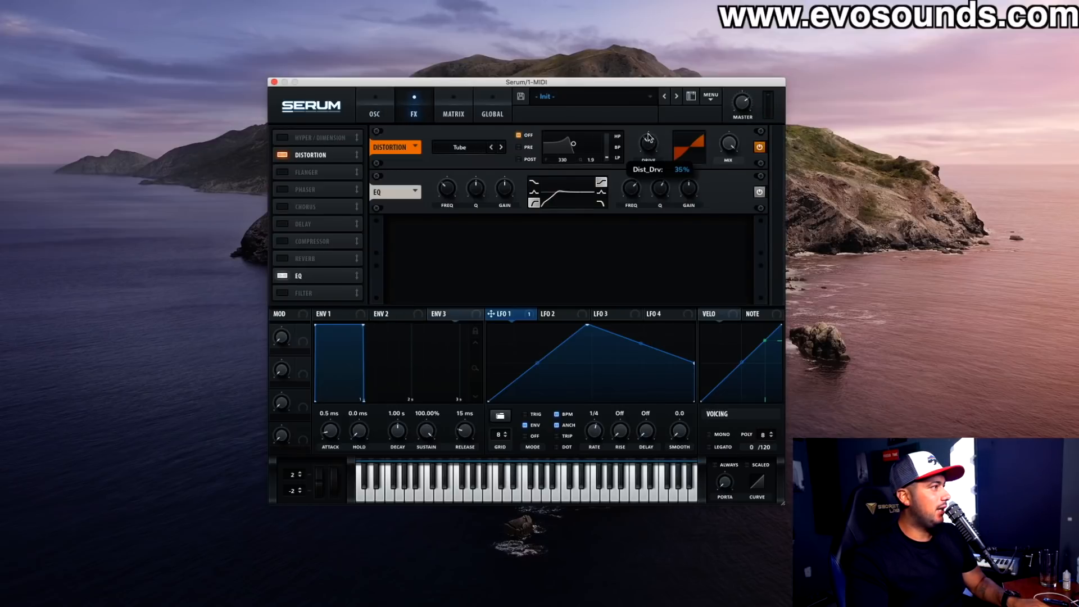
pyautogui.click(306, 258)
pyautogui.moveTo(307, 258); pyautogui.dragTo(318, 279)
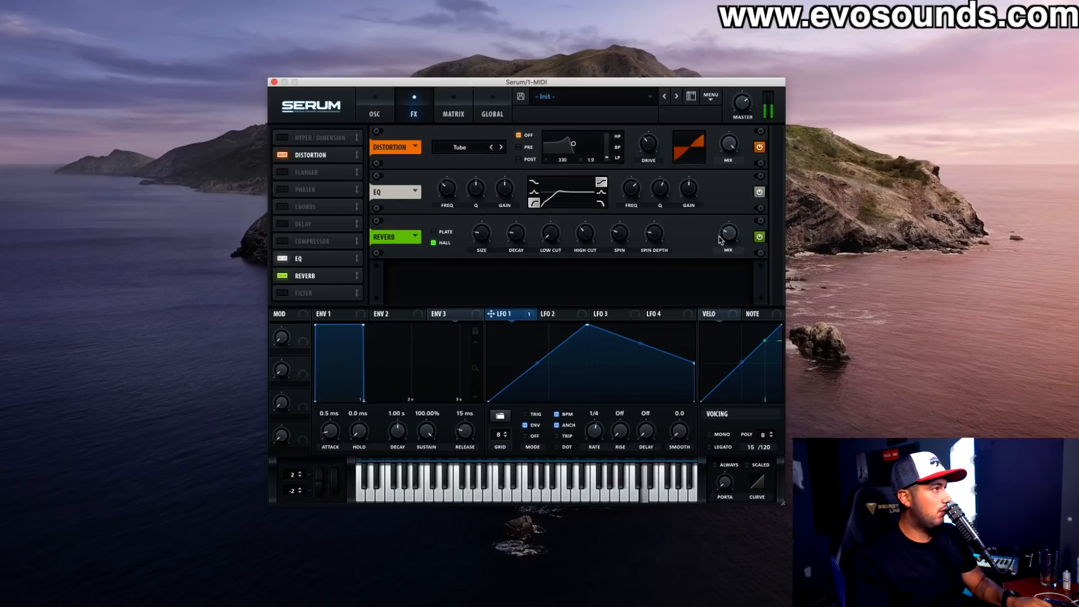
# Step: Enable the triangle sub oscillator at octave -4 and remove the EQ from the effects
pyautogui.click(375, 114)
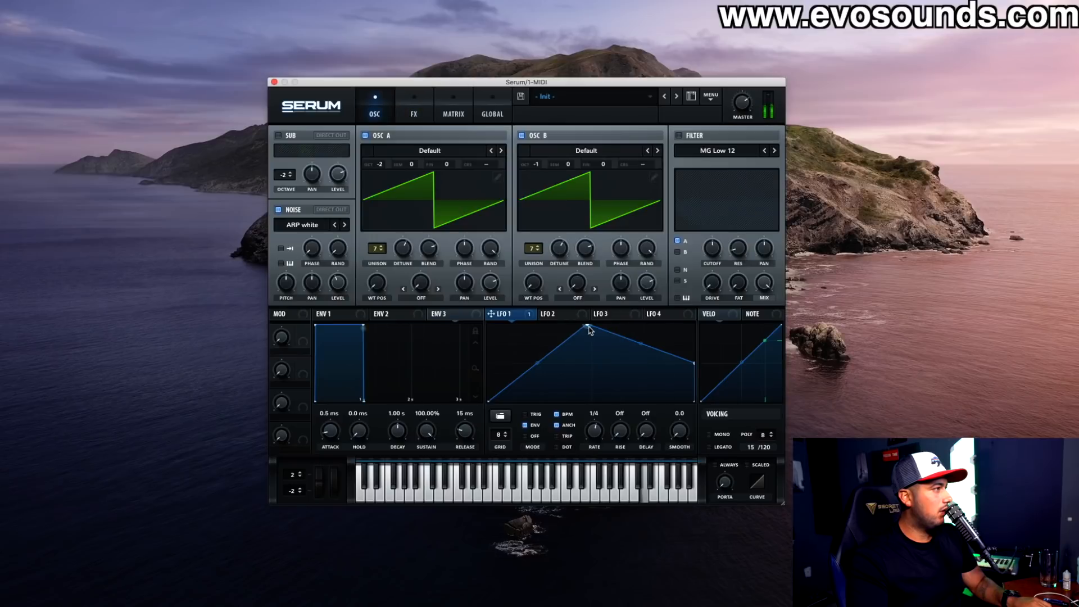
pyautogui.click(291, 136)
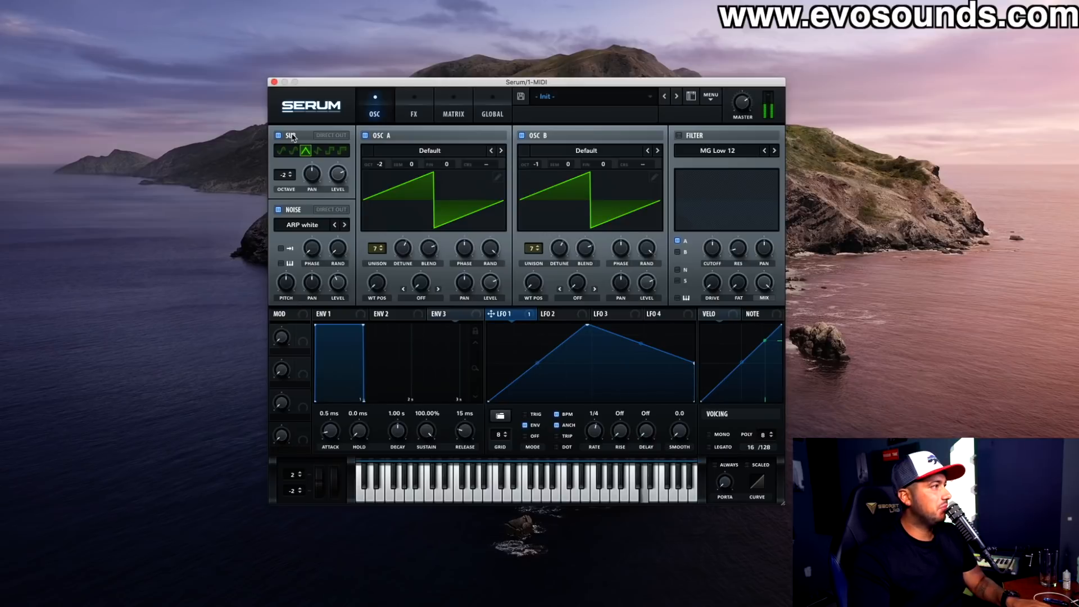
pyautogui.click(400, 119)
pyautogui.click(286, 269)
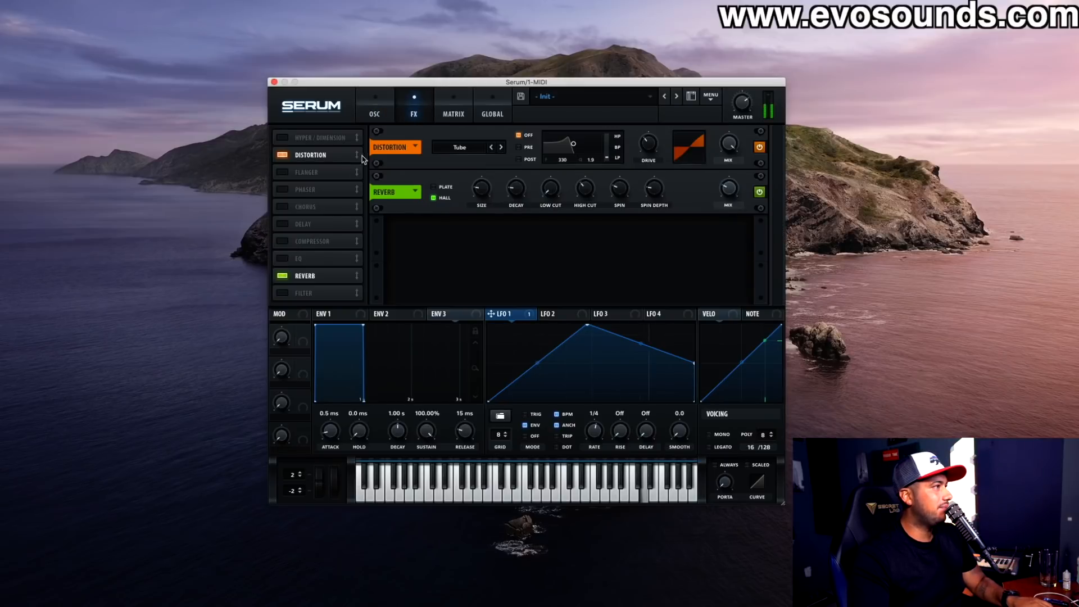
pyautogui.click(367, 115)
pyautogui.doubleClick(285, 174)
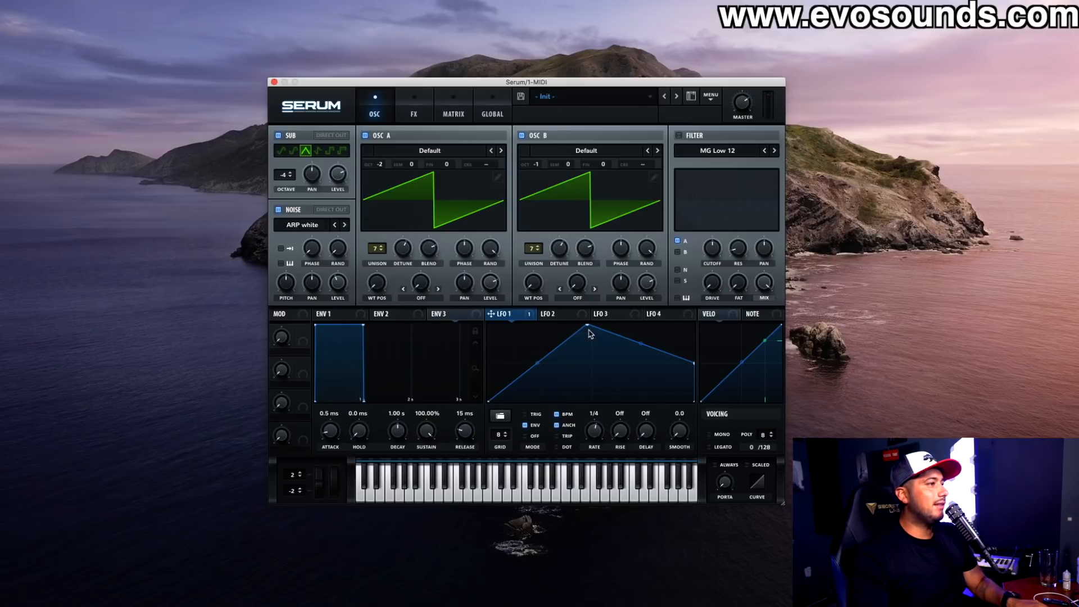
# Step: Delete LFO 1's peak point to leave a straight rising ramp, and set its rate to one bar
pyautogui.moveTo(587, 326); pyautogui.dragTo(587, 327)
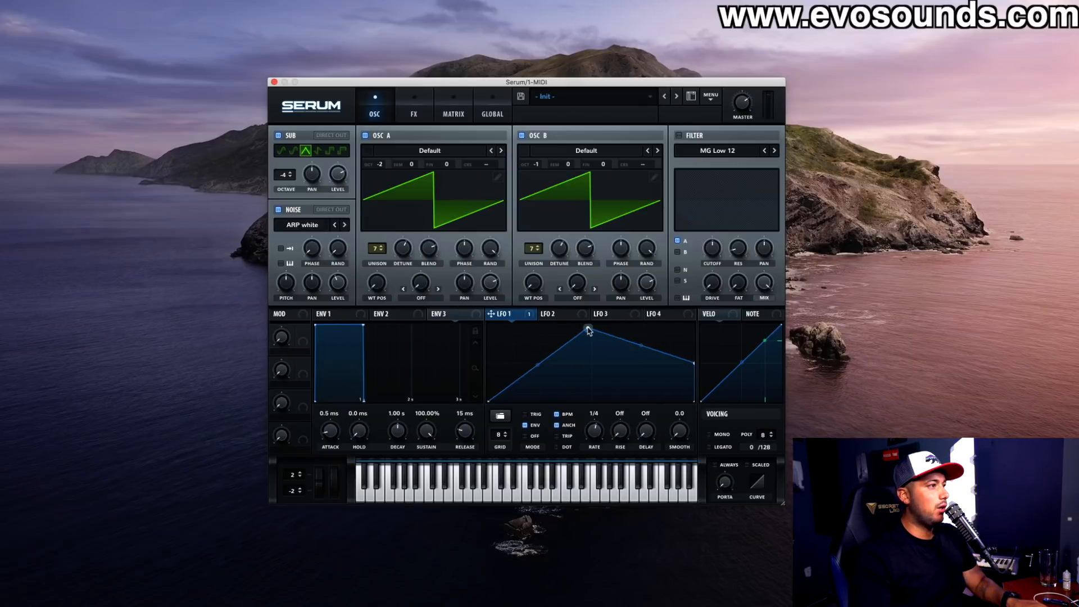
pyautogui.doubleClick(588, 327)
pyautogui.doubleClick(644, 370)
pyautogui.moveTo(644, 370); pyautogui.dragTo(482, 414)
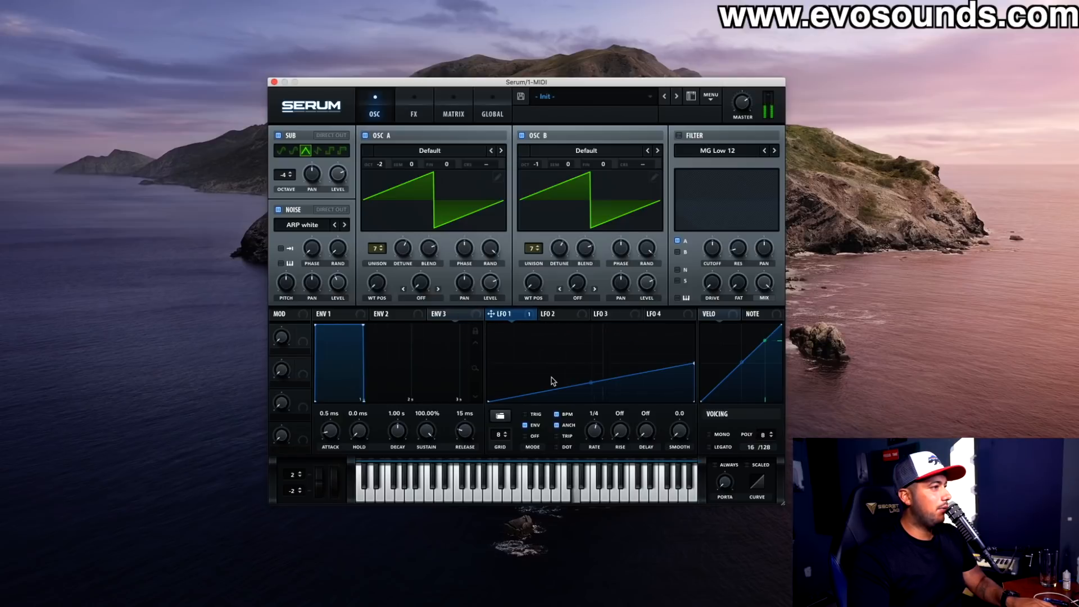
pyautogui.moveTo(579, 426); pyautogui.dragTo(584, 432)
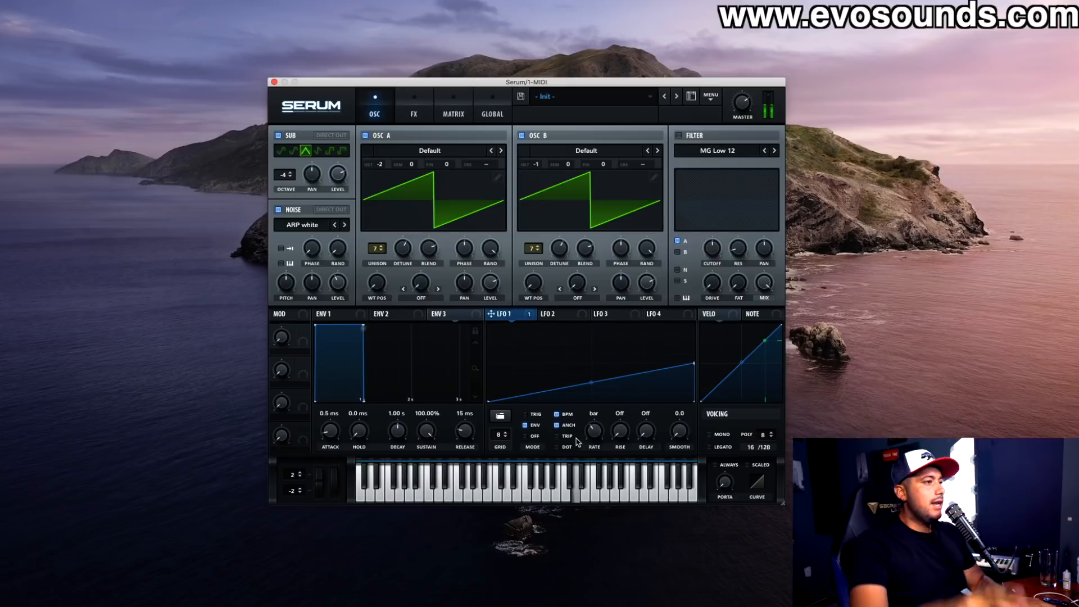
# Step: Enable mono and legato voicing, and reshape LFO 1 at rate 1/2 with a full-height peak followed by a valley
pyautogui.click(719, 449)
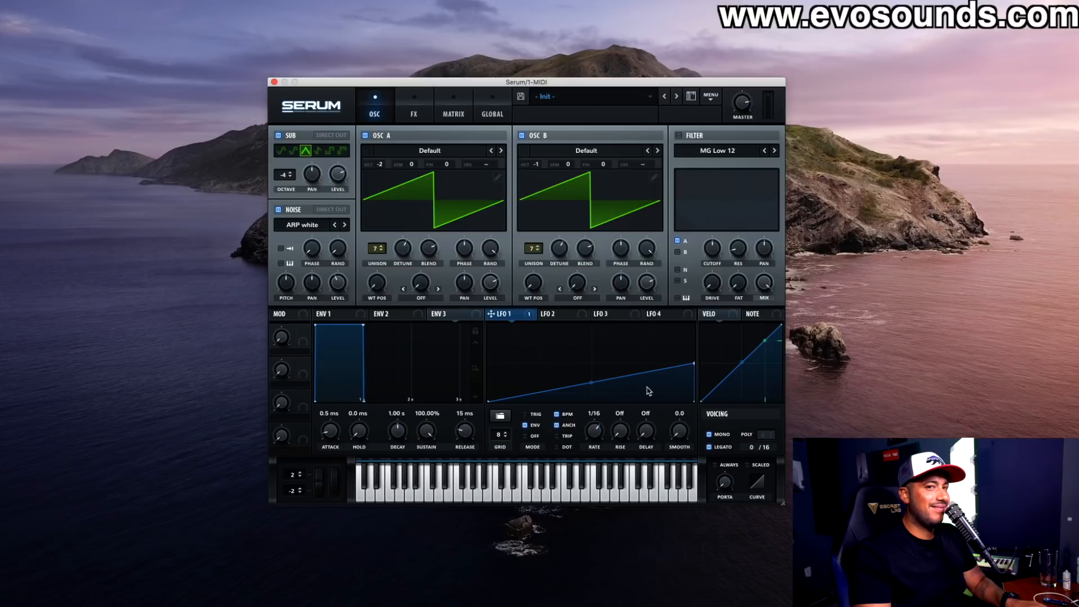
pyautogui.moveTo(593, 385); pyautogui.dragTo(541, 341)
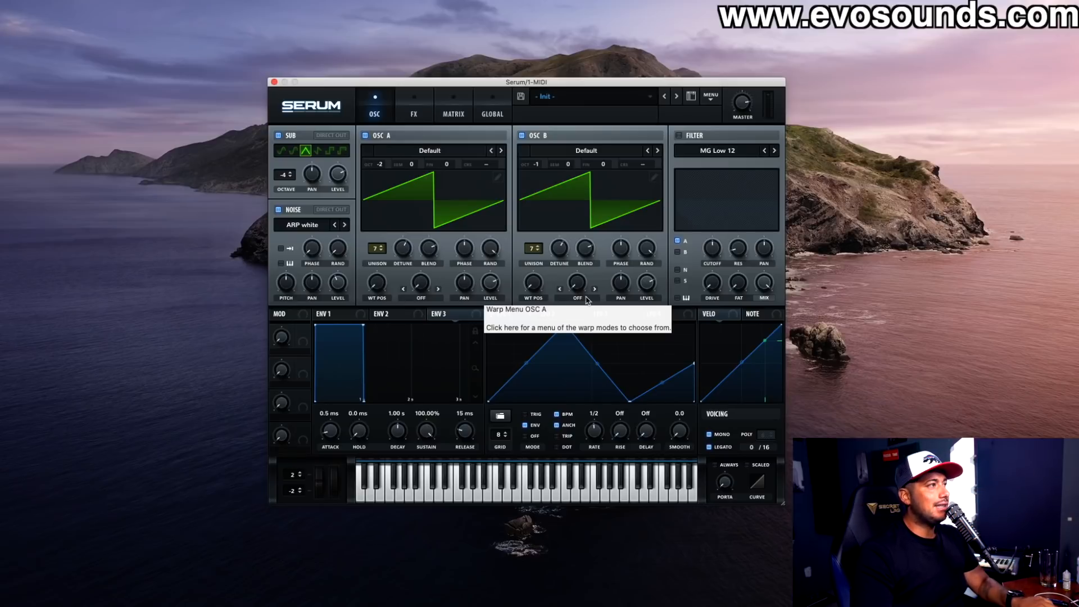
# Step: Add a chorus with about 28% feedback, and reduce both oscillators to one unison voice while adjusting their octaves
pyautogui.click(427, 115)
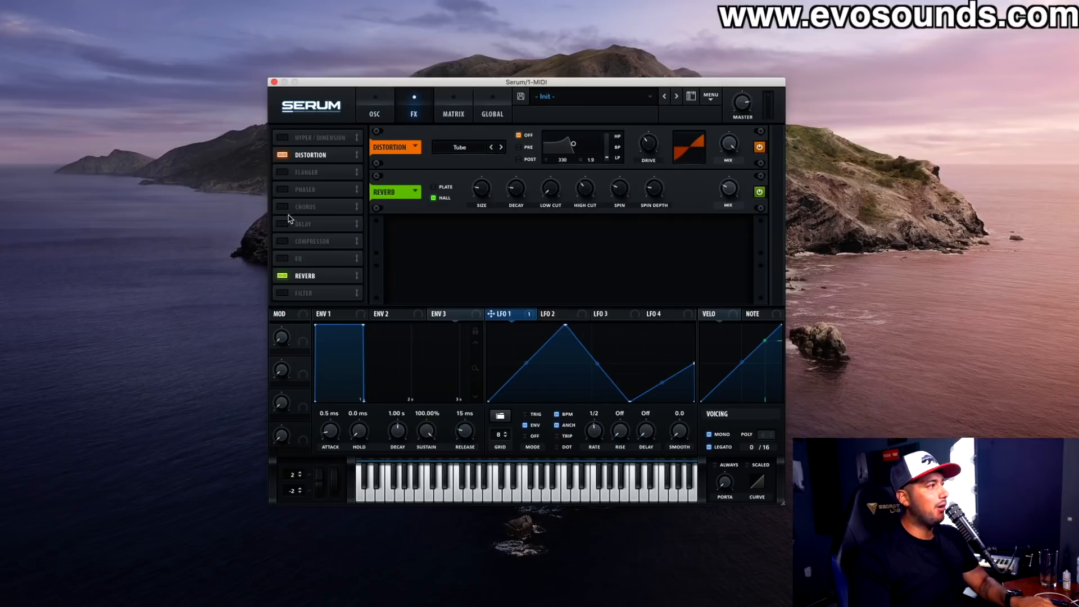
pyautogui.click(282, 207)
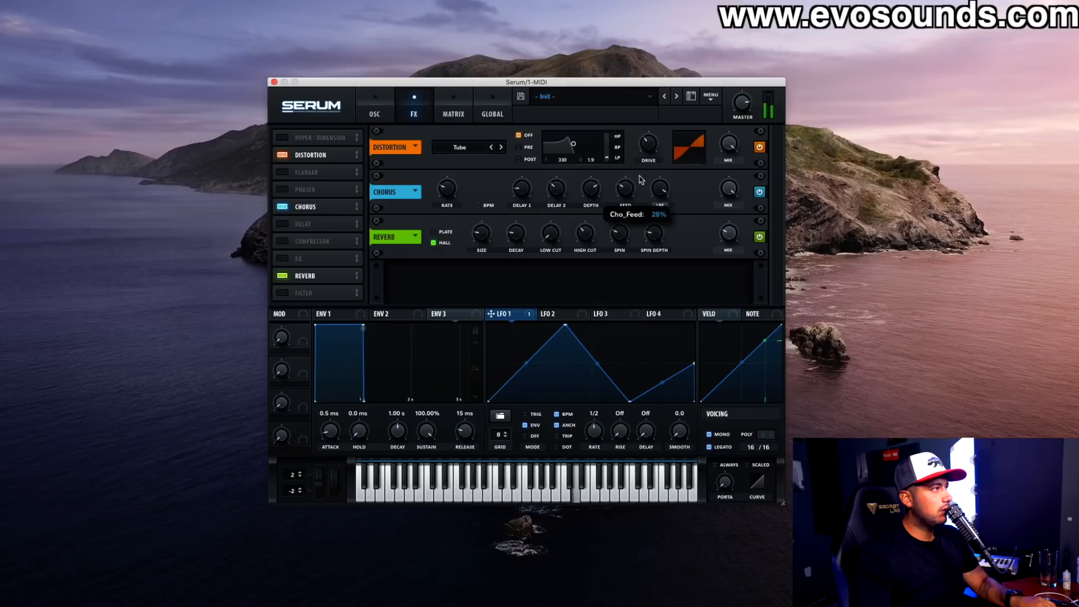
pyautogui.click(375, 110)
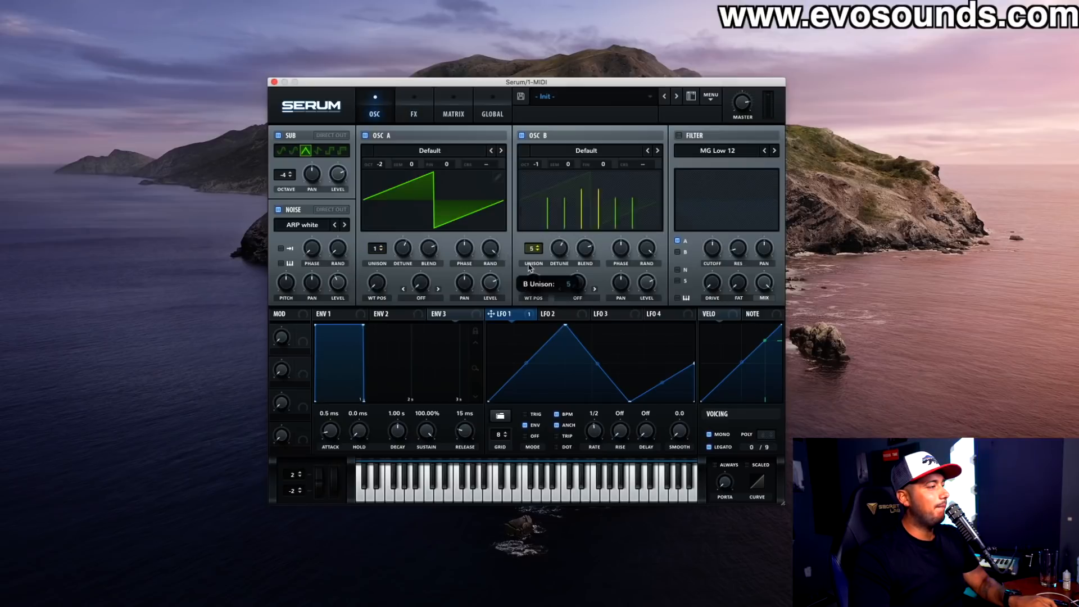
pyautogui.click(417, 110)
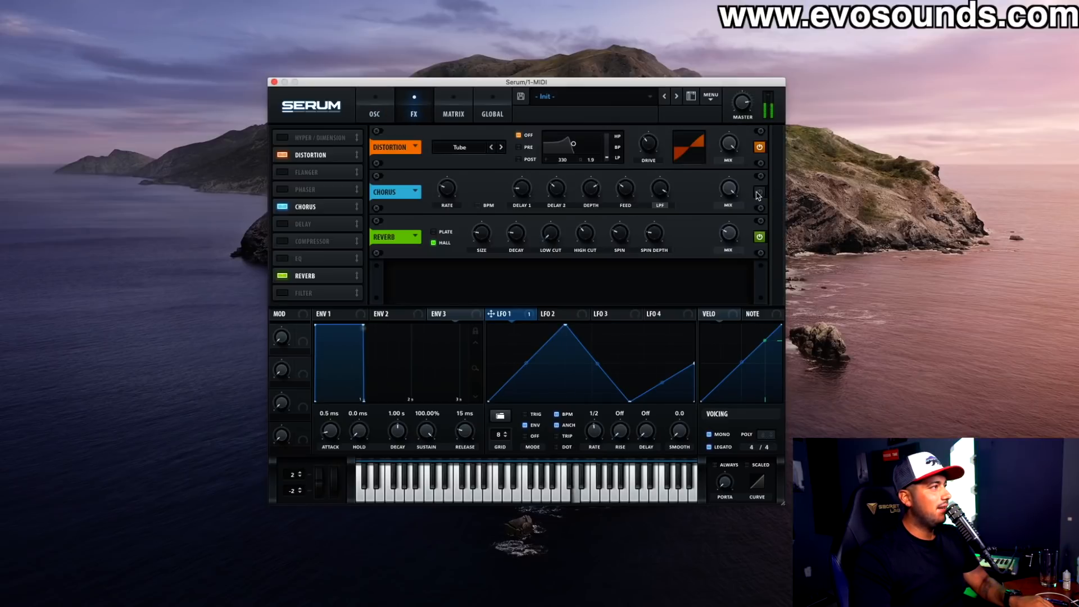
pyautogui.click(377, 113)
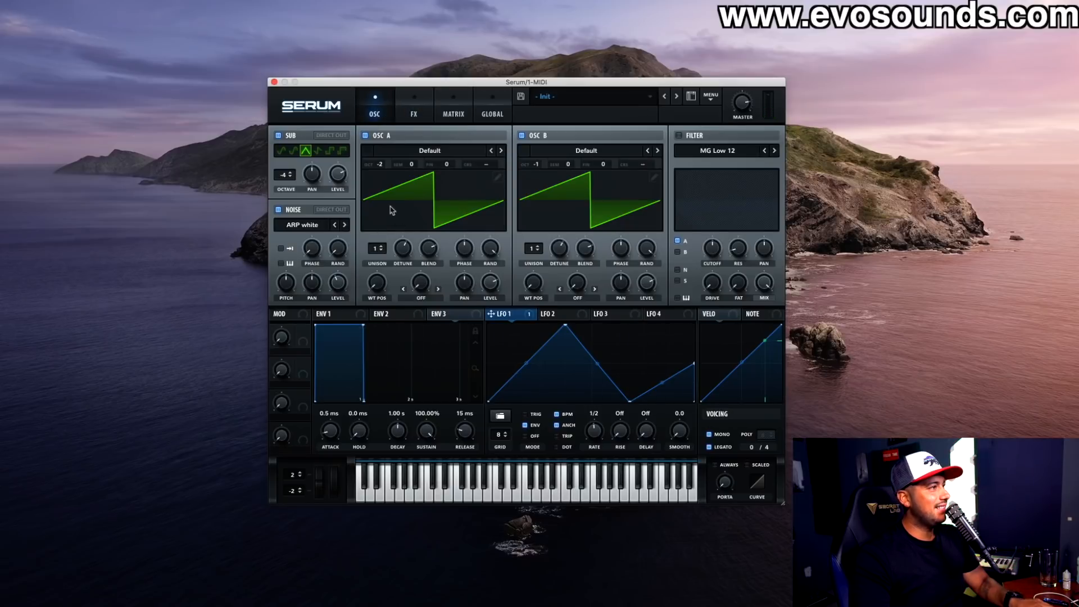
pyautogui.moveTo(383, 167); pyautogui.dragTo(382, 171)
pyautogui.moveTo(529, 168); pyautogui.dragTo(527, 165)
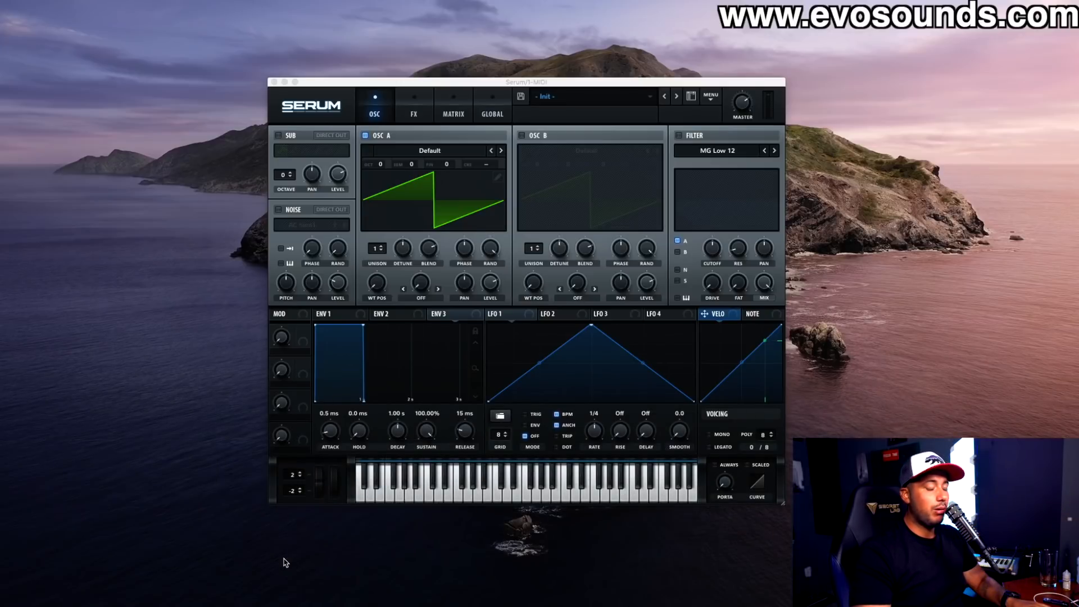
# Step: Route LFO 1 to oscillator A's fine tuning and set the LFO rate to 1/16
pyautogui.click(502, 321)
pyautogui.moveTo(510, 317); pyautogui.dragTo(455, 166)
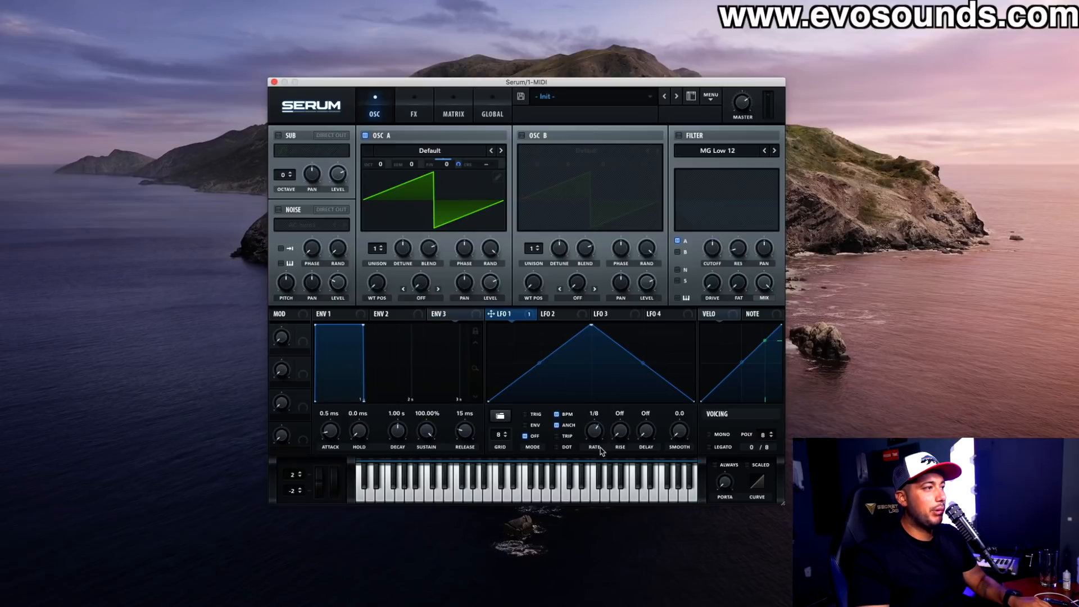
pyautogui.moveTo(600, 445); pyautogui.dragTo(601, 443)
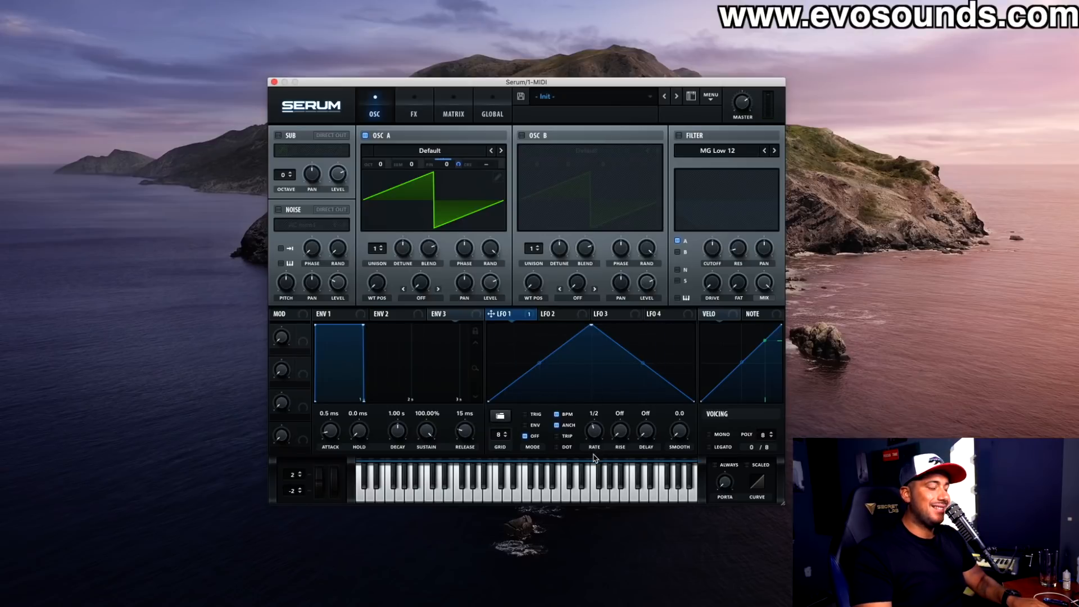
pyautogui.moveTo(603, 414); pyautogui.dragTo(604, 412)
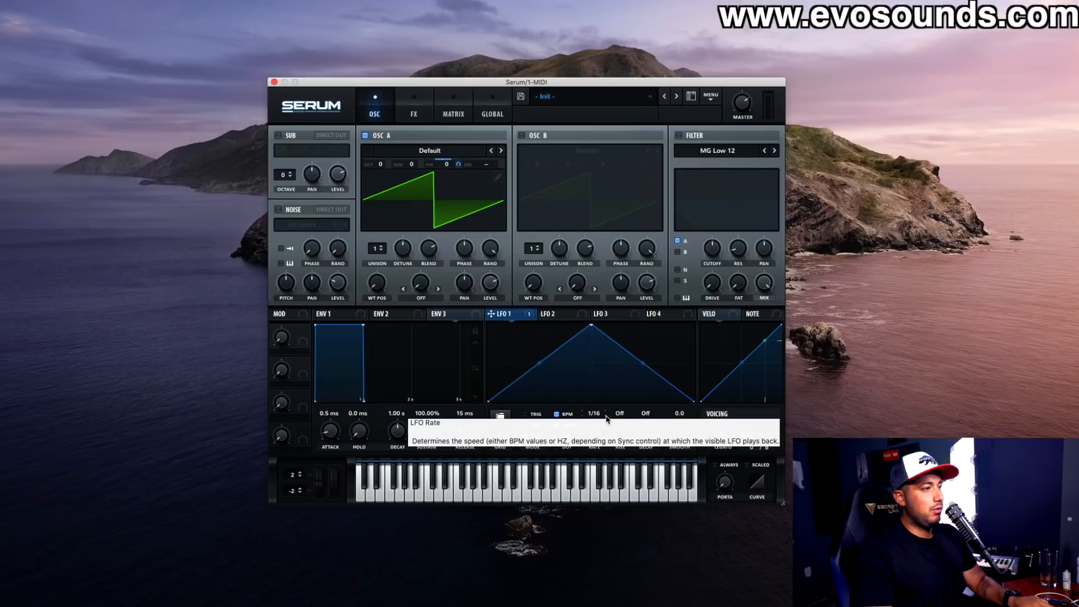
# Step: Set LFO 1 to Trig mode and try rise and delay times of 1/4 and 1/2, returning both to off
pyautogui.moveTo(680, 414); pyautogui.dragTo(678, 458)
pyautogui.moveTo(660, 523); pyautogui.dragTo(650, 534)
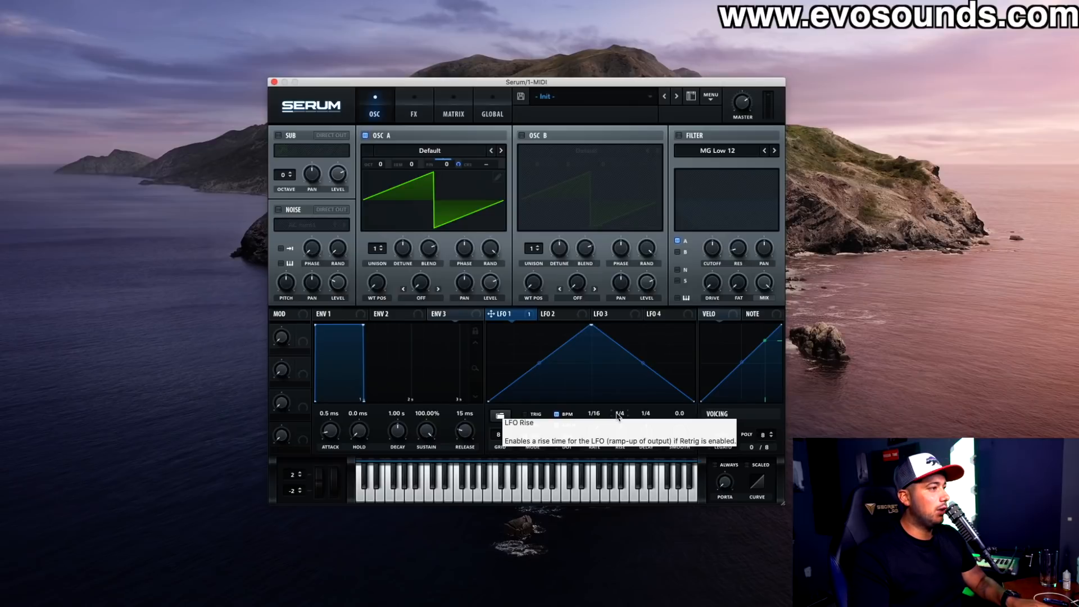
pyautogui.click(531, 417)
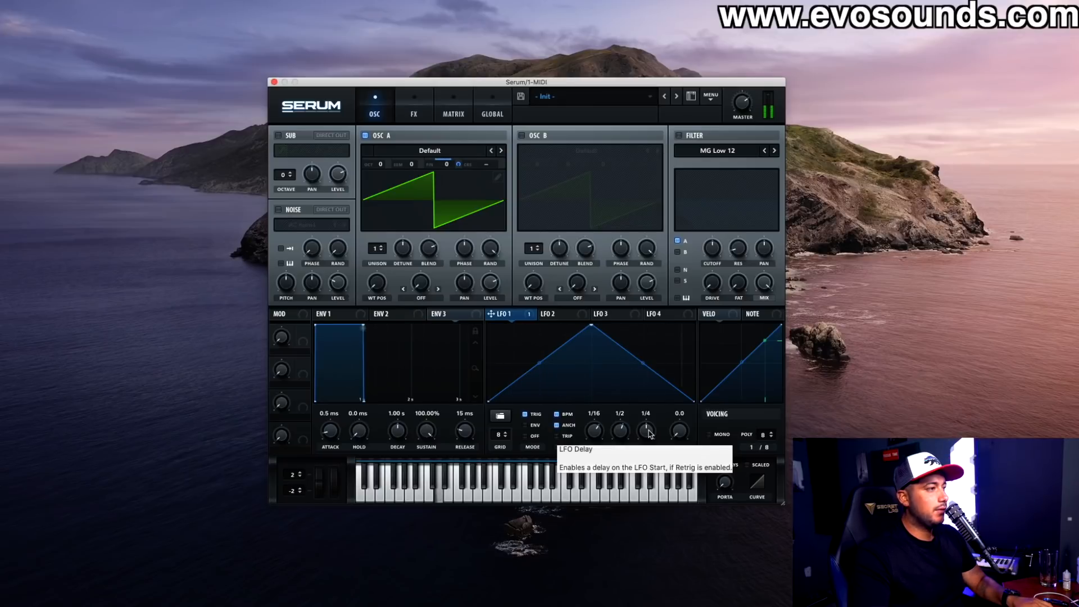
pyautogui.moveTo(620, 432); pyautogui.dragTo(620, 425)
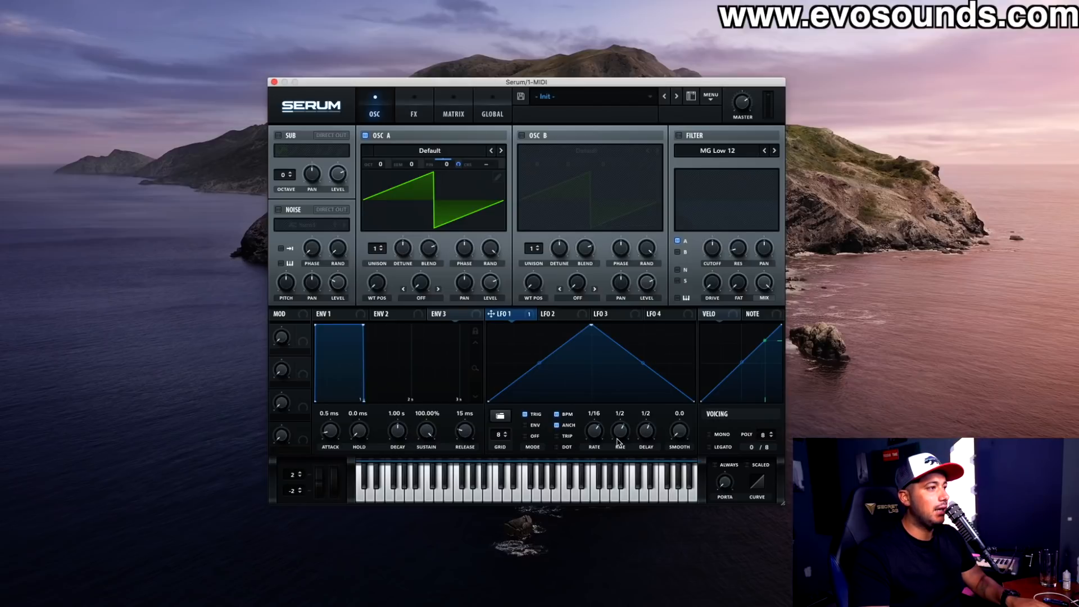
pyautogui.moveTo(618, 443); pyautogui.dragTo(619, 426)
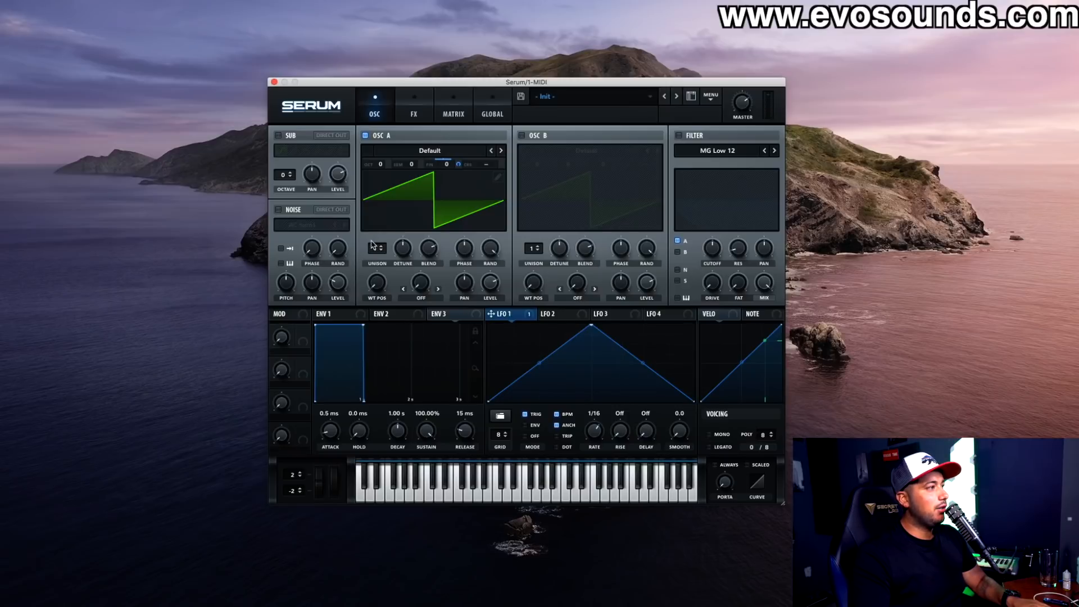
# Step: Set envelope 1's release to about 577 ms, and replace LFO 1's routing with a small-amount assignment to oscillator A's fine tuning
pyautogui.click(336, 314)
pyautogui.moveTo(462, 431); pyautogui.dragTo(459, 407)
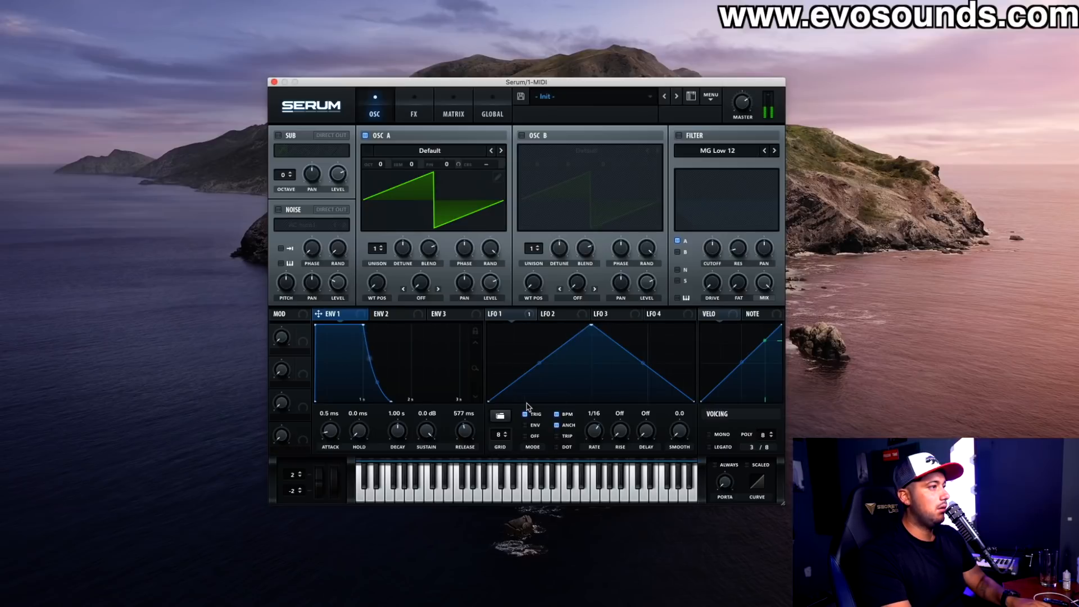
pyautogui.rightClick(517, 320)
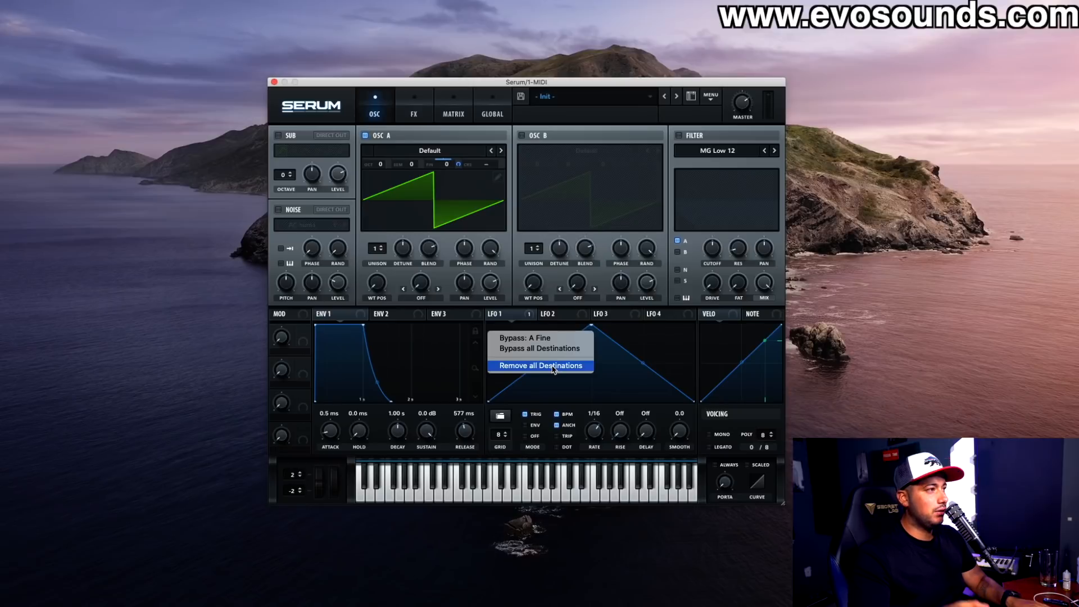
pyautogui.click(553, 366)
pyautogui.moveTo(517, 320); pyautogui.dragTo(447, 164)
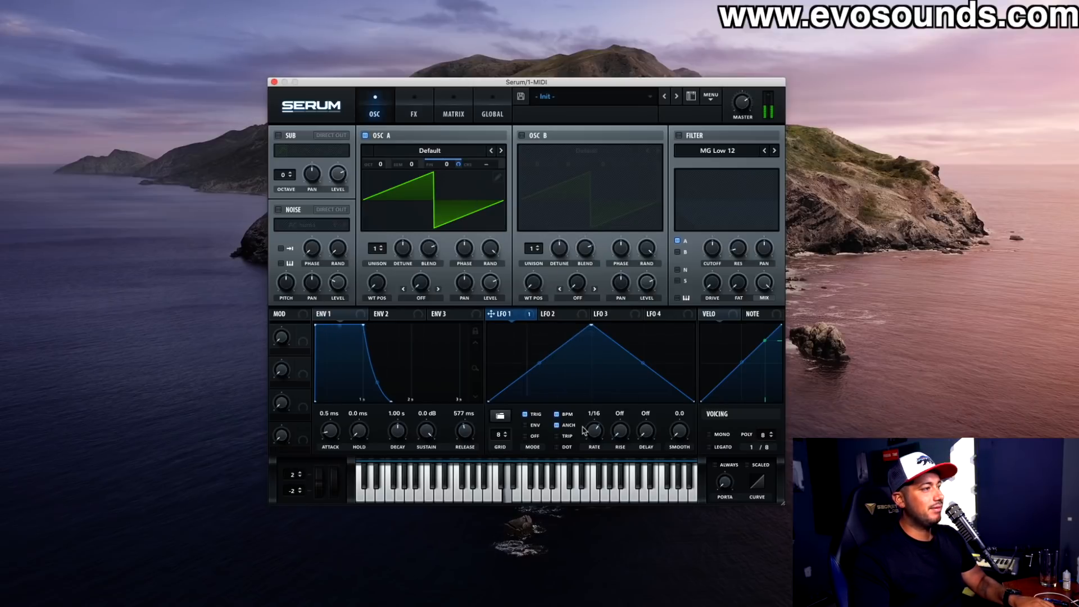
pyautogui.moveTo(461, 168); pyautogui.dragTo(455, 205)
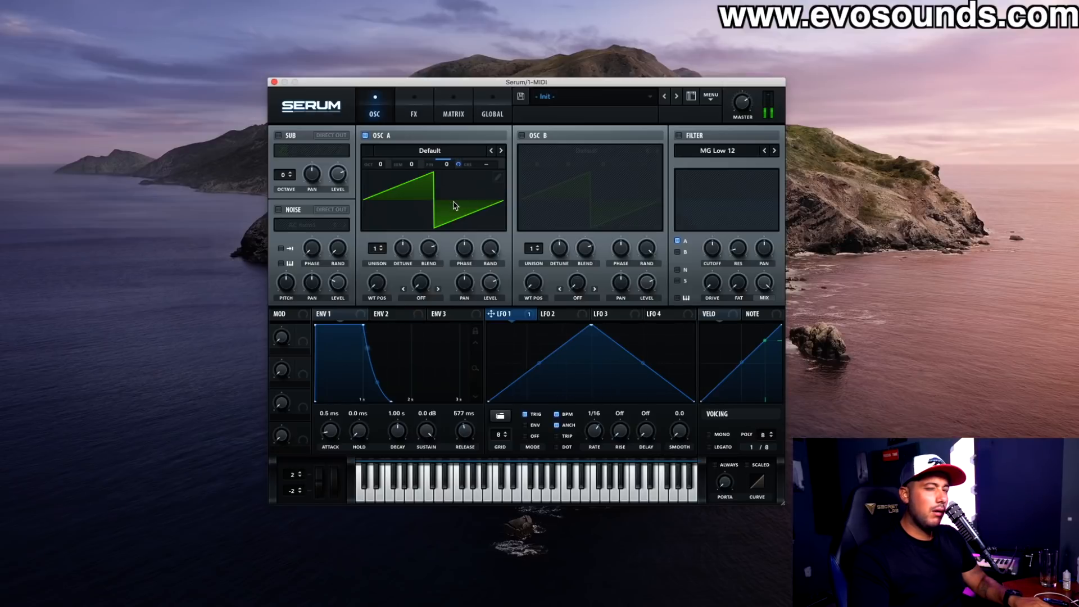
# Step: Add a hall reverb, and enable mono and legato voicing with about 9 ms of portamento
pyautogui.click(413, 110)
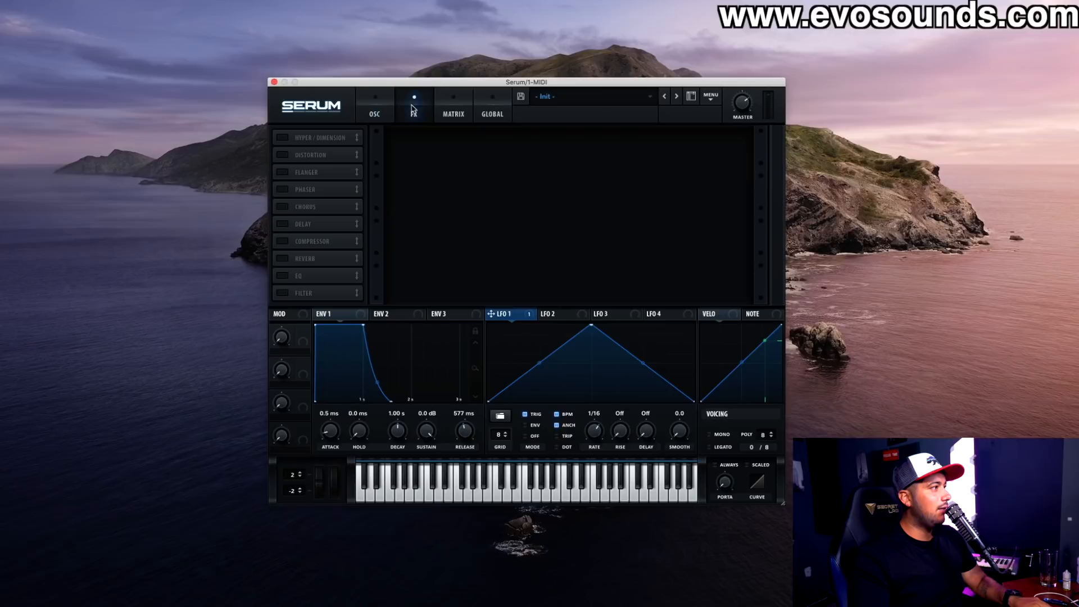
pyautogui.click(281, 258)
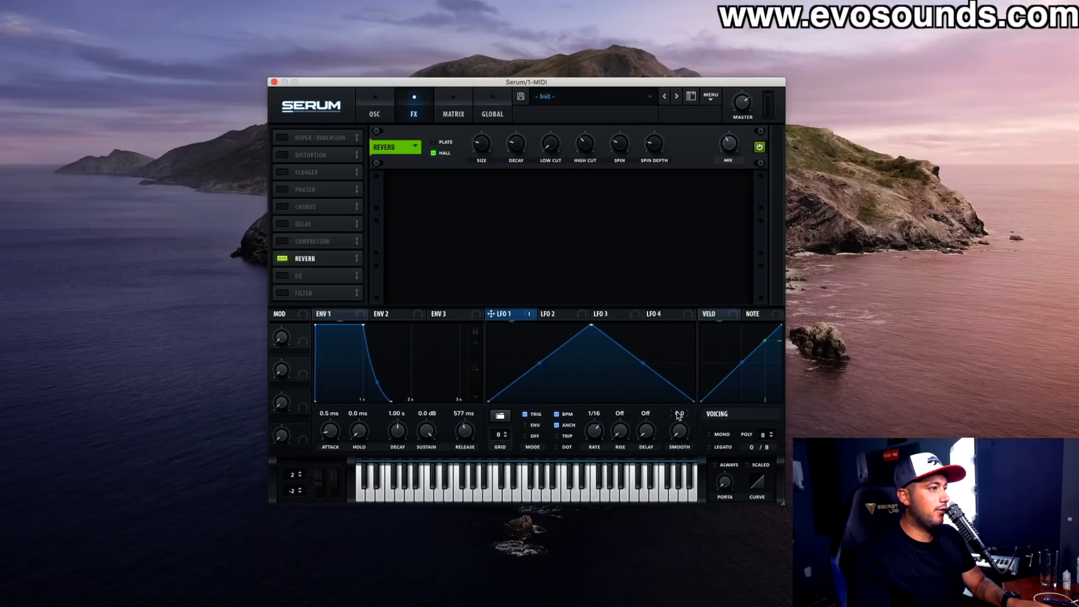
pyautogui.click(713, 435)
pyautogui.click(721, 447)
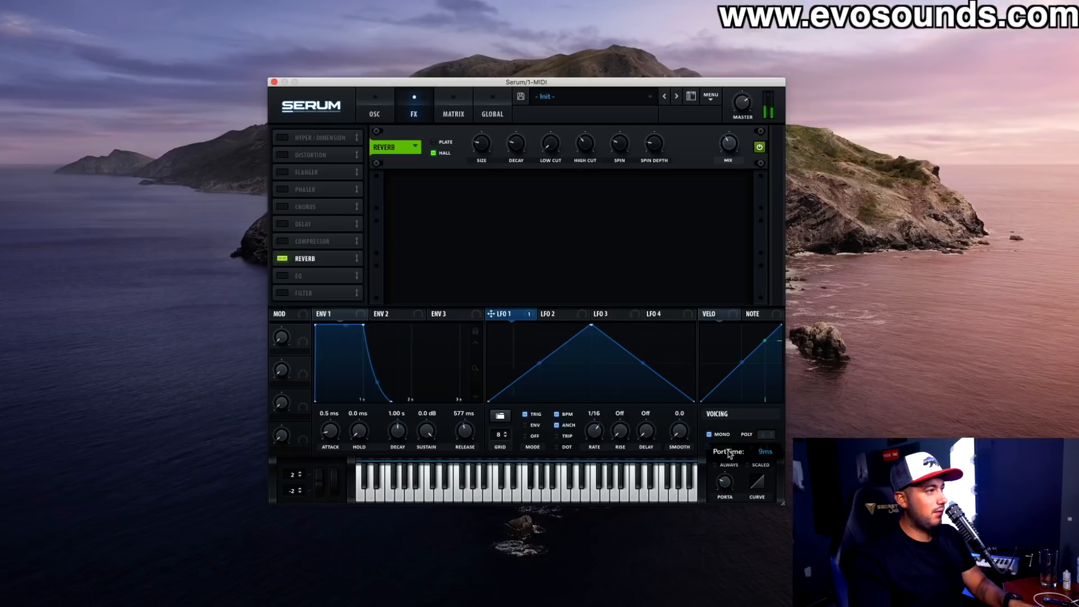
# Step: Enable the MG Low 12 filter on oscillator A and lower its cutoff
pyautogui.click(378, 107)
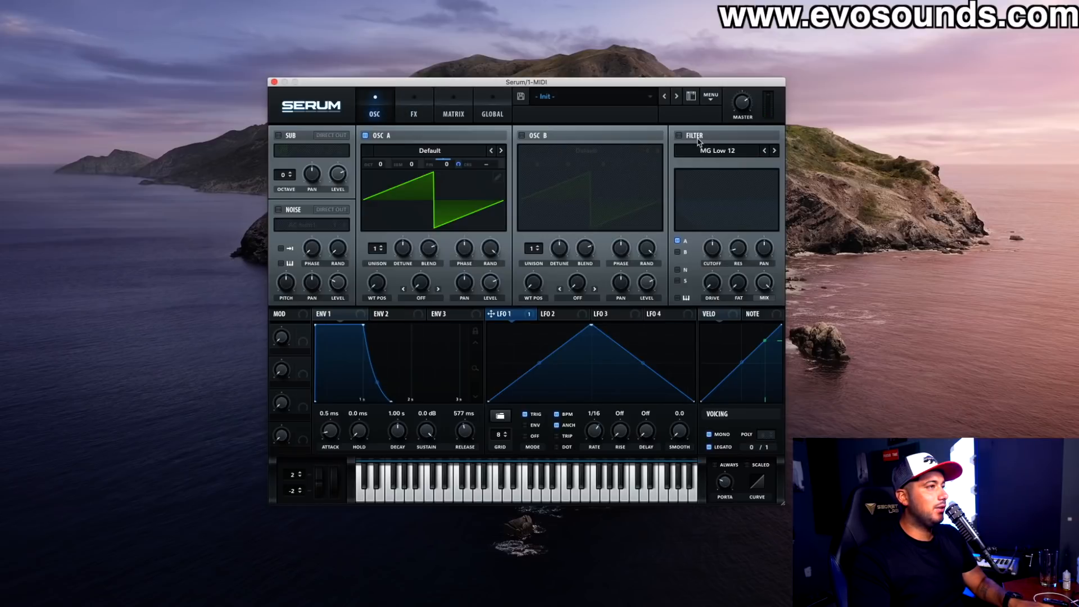
pyautogui.click(698, 138)
pyautogui.moveTo(712, 248); pyautogui.dragTo(712, 263)
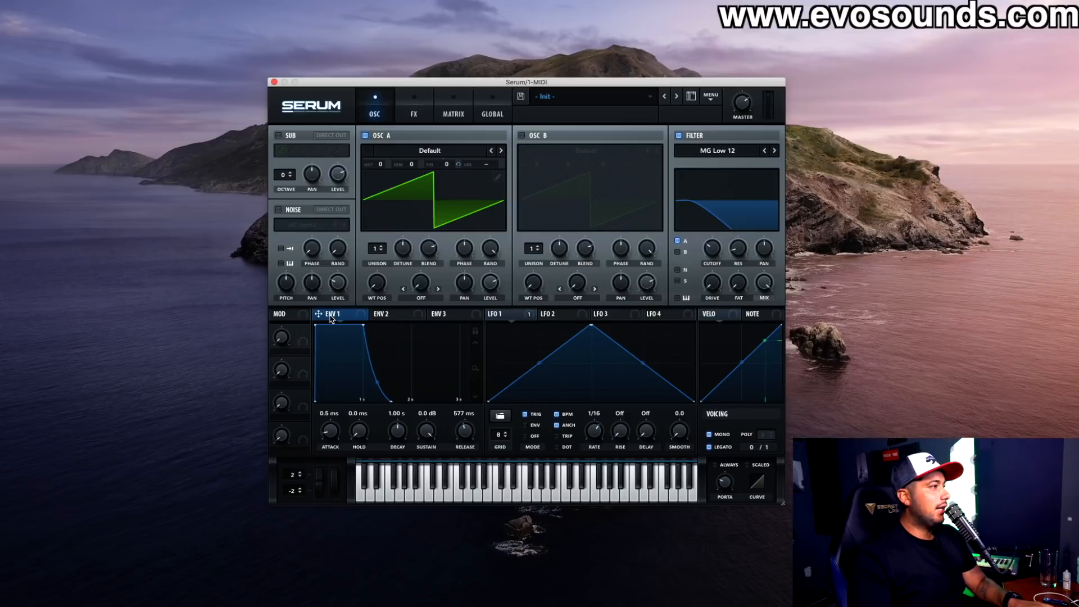
# Step: Shape envelope 2 with about 33 ms attack, 1.48 s decay, 97% sustain and 1.43 s release, and route it to the filter cutoff
pyautogui.click(409, 321)
pyautogui.moveTo(336, 432); pyautogui.dragTo(339, 400)
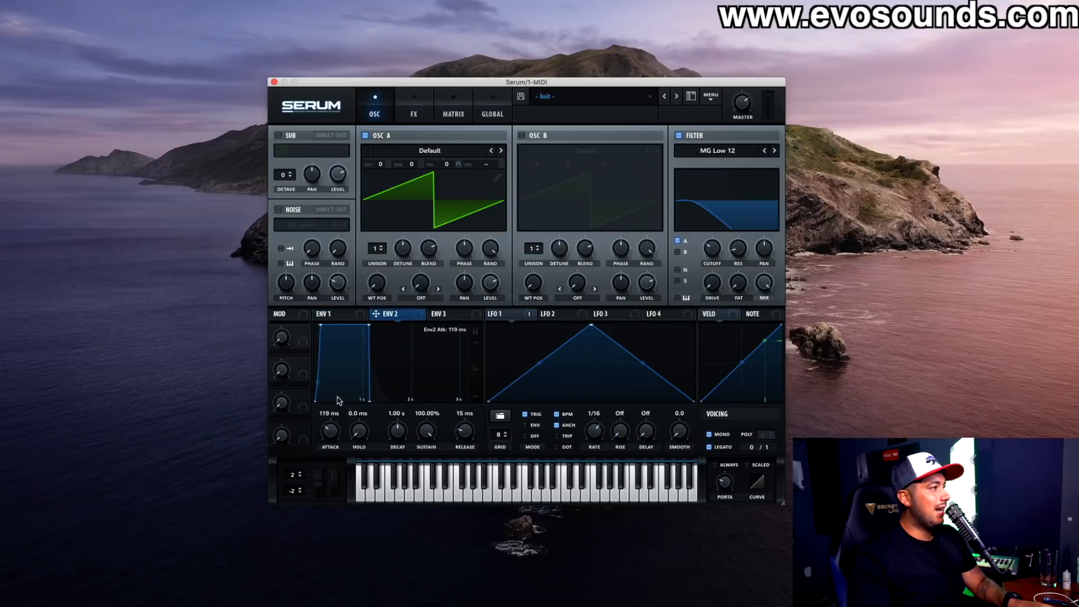
pyautogui.moveTo(344, 439); pyautogui.dragTo(341, 429)
pyautogui.moveTo(426, 431); pyautogui.dragTo(415, 439)
pyautogui.moveTo(408, 315); pyautogui.dragTo(458, 343)
pyautogui.moveTo(399, 317); pyautogui.dragTo(705, 236)
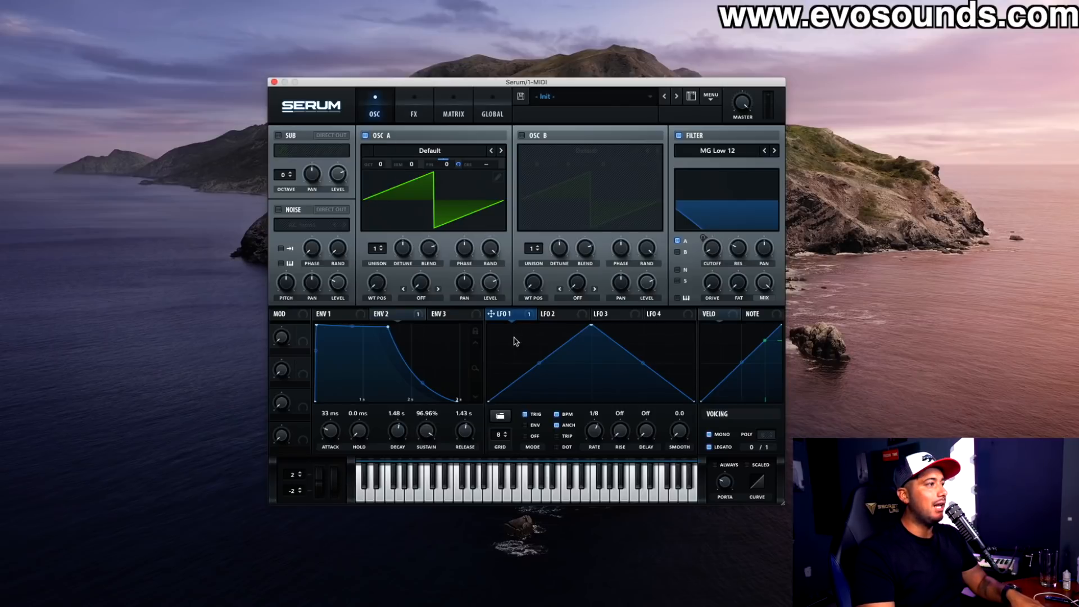
# Step: Audition the patch with the pitch bend wheel and review its effects chain
pyautogui.moveTo(320, 477); pyautogui.dragTo(322, 531)
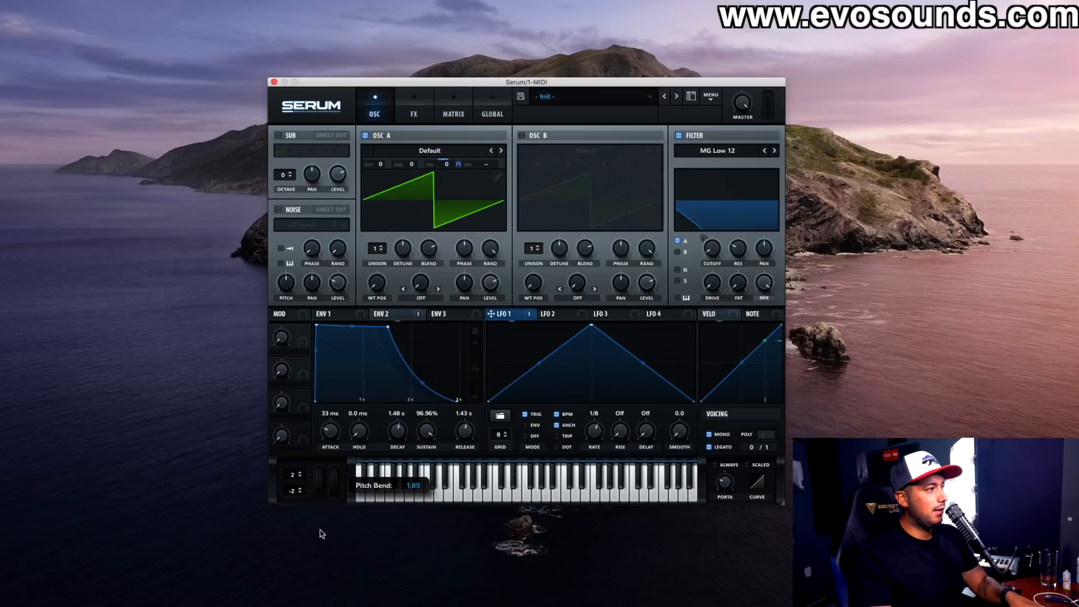
pyautogui.moveTo(322, 515); pyautogui.dragTo(323, 472)
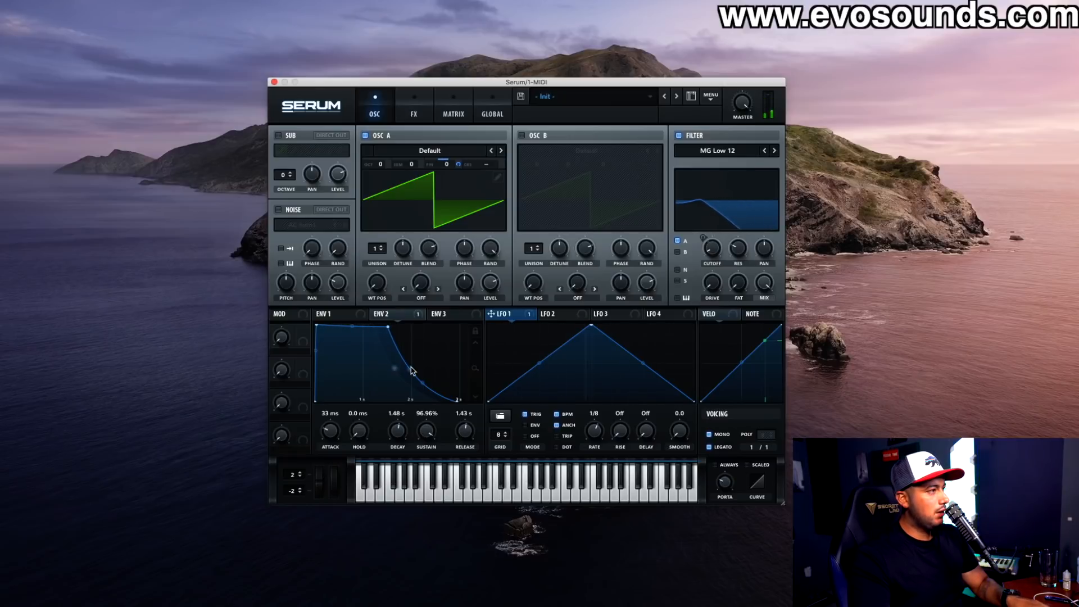
pyautogui.click(415, 115)
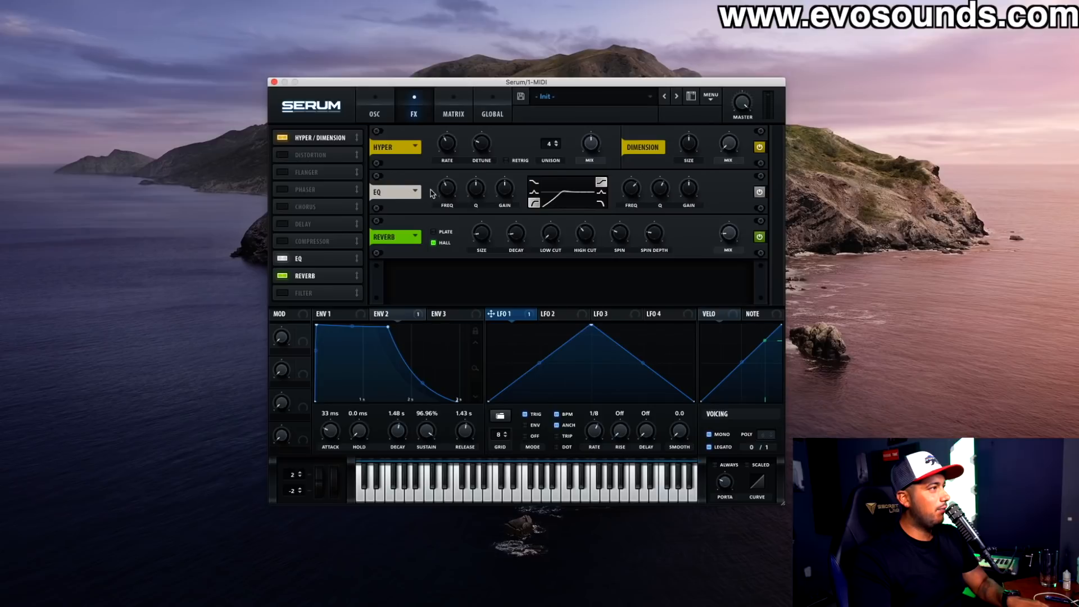
pyautogui.click(374, 110)
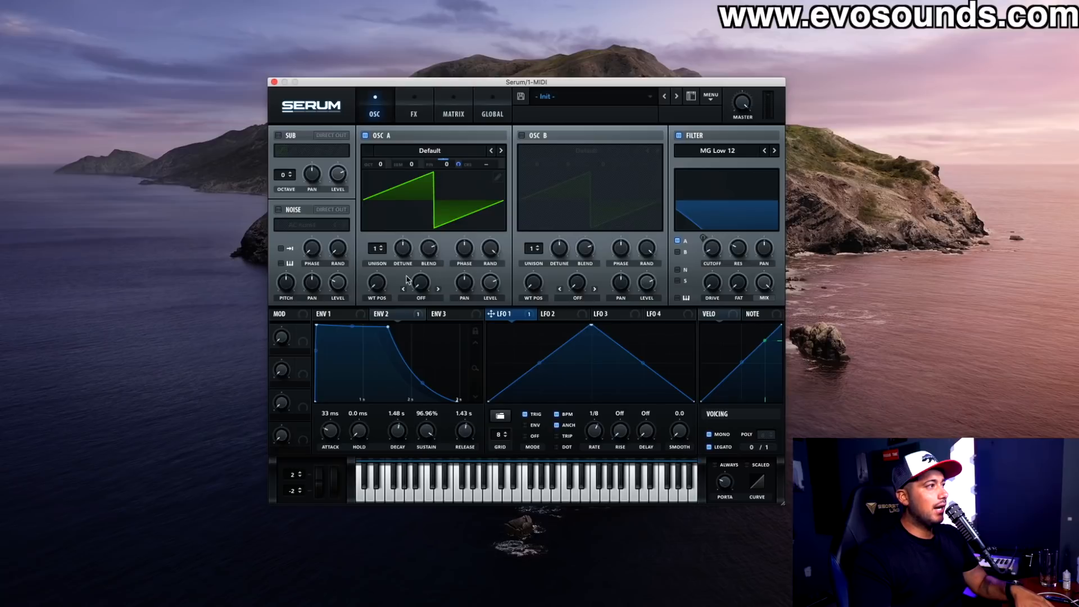
# Step: Switch oscillator A to the Basic Mg wavetable, test it with a pitch bend, and lower envelope 2's sustain
pyautogui.click(502, 151)
pyautogui.click(502, 151)
pyautogui.click(501, 151)
pyautogui.click(502, 151)
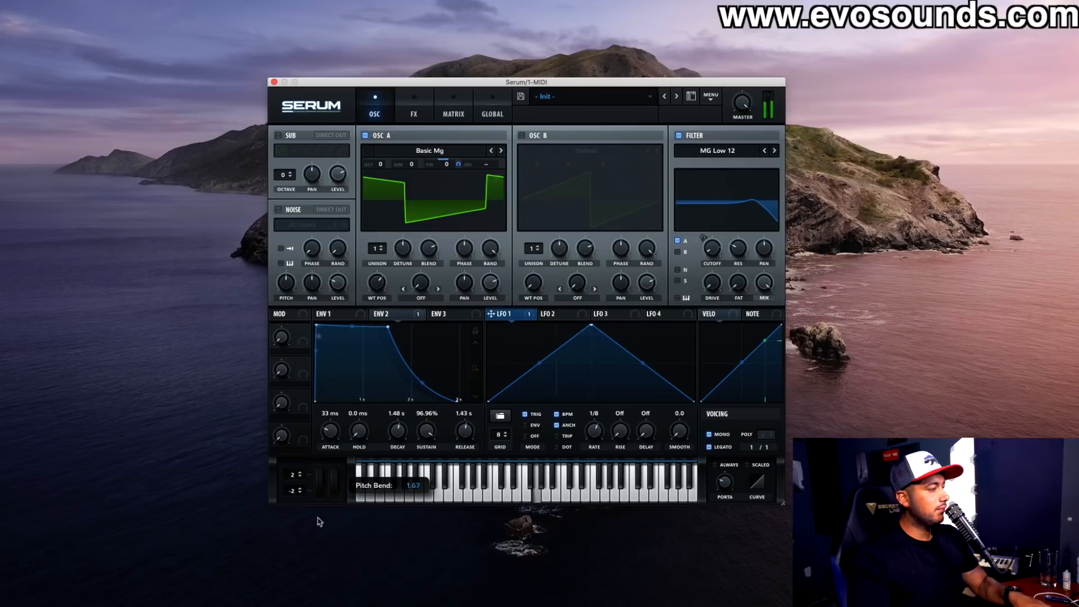
pyautogui.moveTo(312, 492)
pyautogui.mouseDown()
pyautogui.moveTo(318, 499)
pyautogui.moveTo(319, 483)
pyautogui.mouseUp()
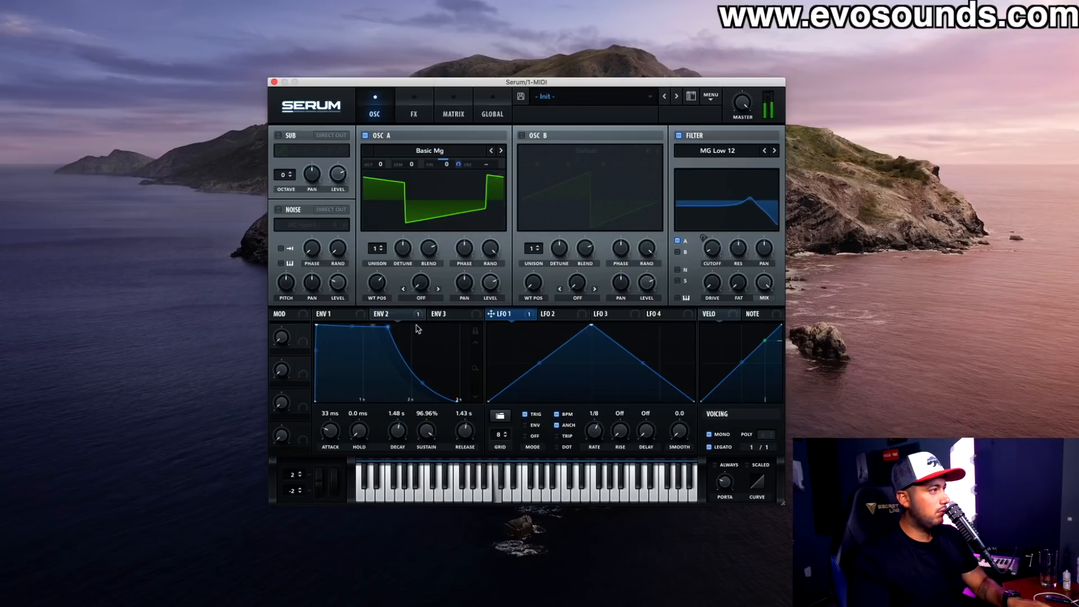
pyautogui.moveTo(426, 430); pyautogui.dragTo(413, 459)
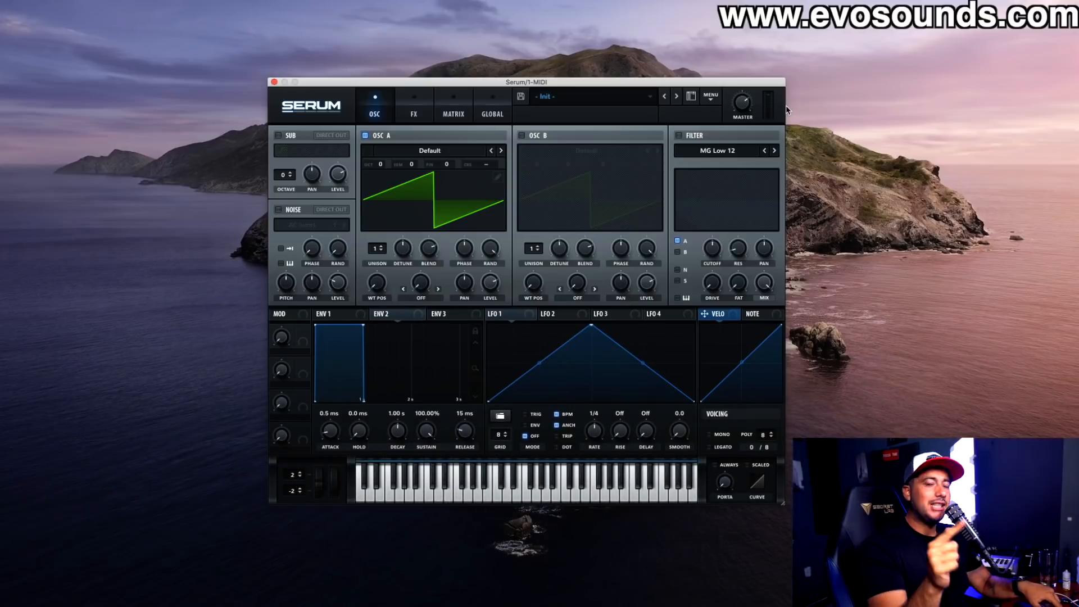
# Step: Load the Analog_BD_Sin wavetable into oscillator A and enable oscillator B with its Default wavetable
pyautogui.click(426, 151)
pyautogui.moveTo(400, 163)
pyautogui.click(514, 176)
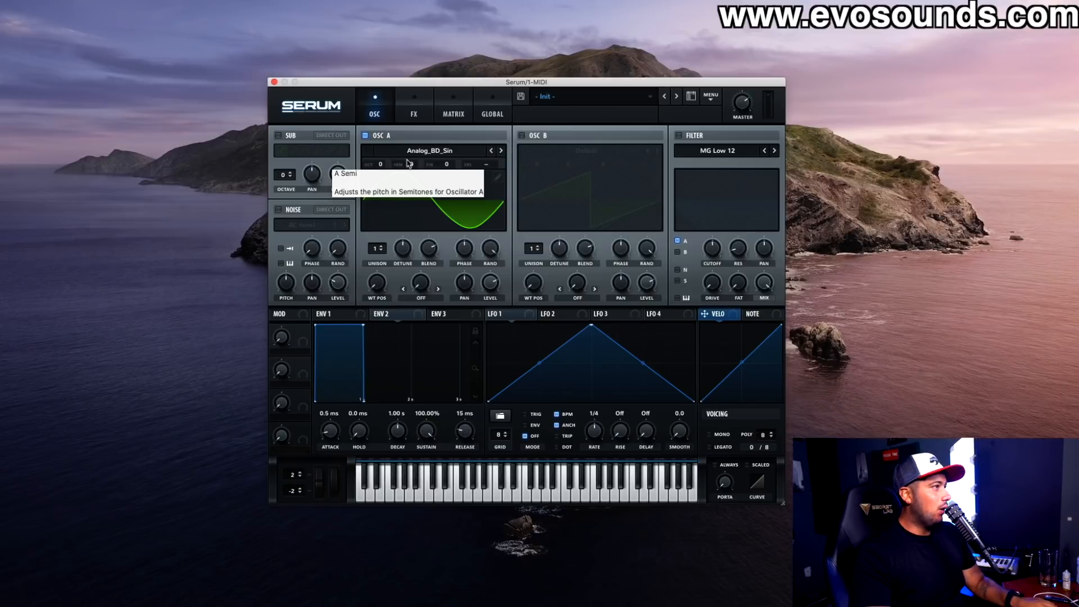
pyautogui.click(522, 136)
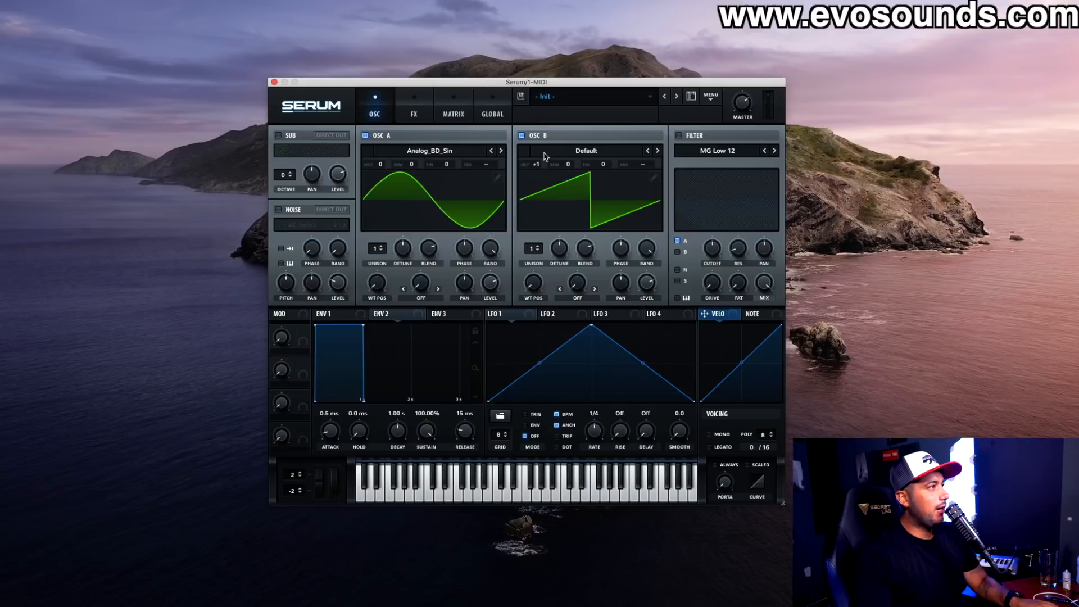
# Step: Add a Tube distortion with about 73% drive, and set the octaves to -3 on oscillator A and -2 on oscillator B
pyautogui.click(427, 118)
pyautogui.click(283, 159)
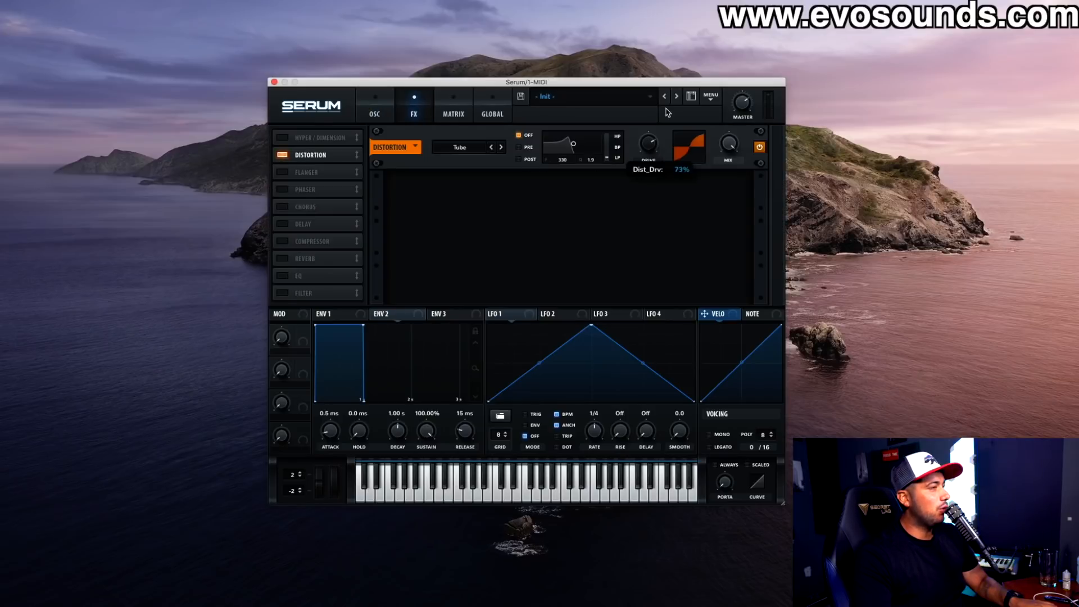
pyautogui.click(386, 115)
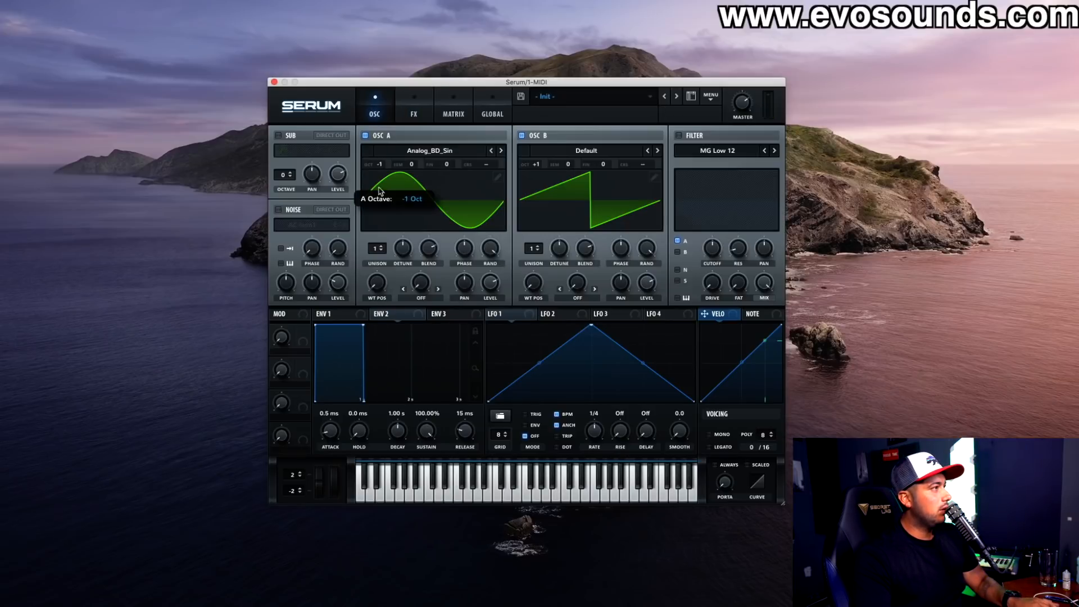
pyautogui.moveTo(523, 163); pyautogui.dragTo(516, 203)
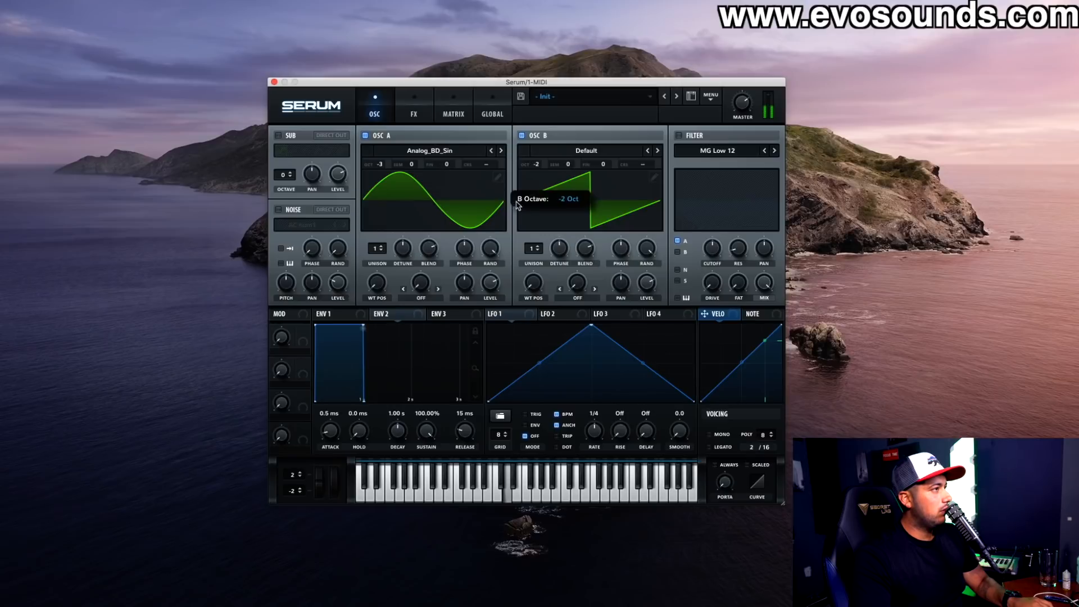
# Step: Enable the noise oscillator with the BrightWhite sample and set its level to about 38%
pyautogui.click(290, 212)
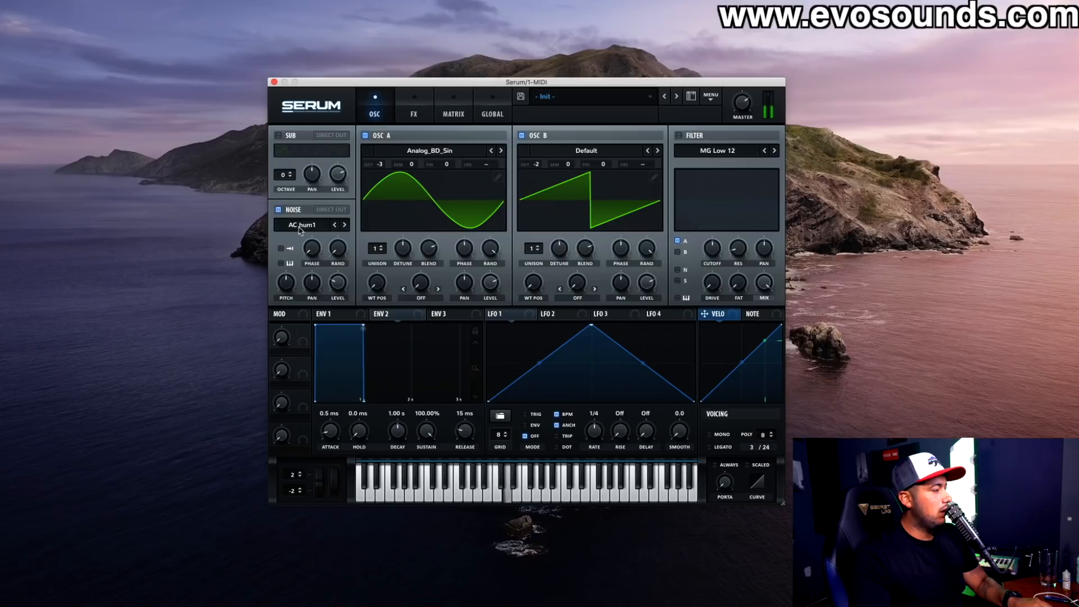
pyautogui.click(344, 224)
pyautogui.moveTo(337, 275)
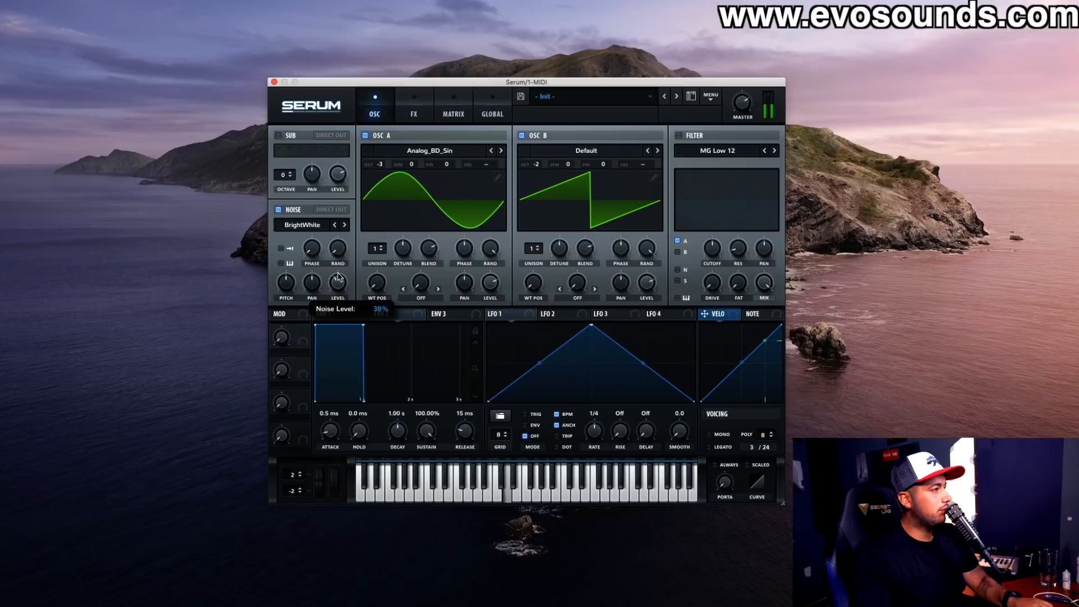
# Step: Add an EQ effect and set its low band to a low cut at about 304 Hz
pyautogui.click(413, 109)
pyautogui.click(295, 275)
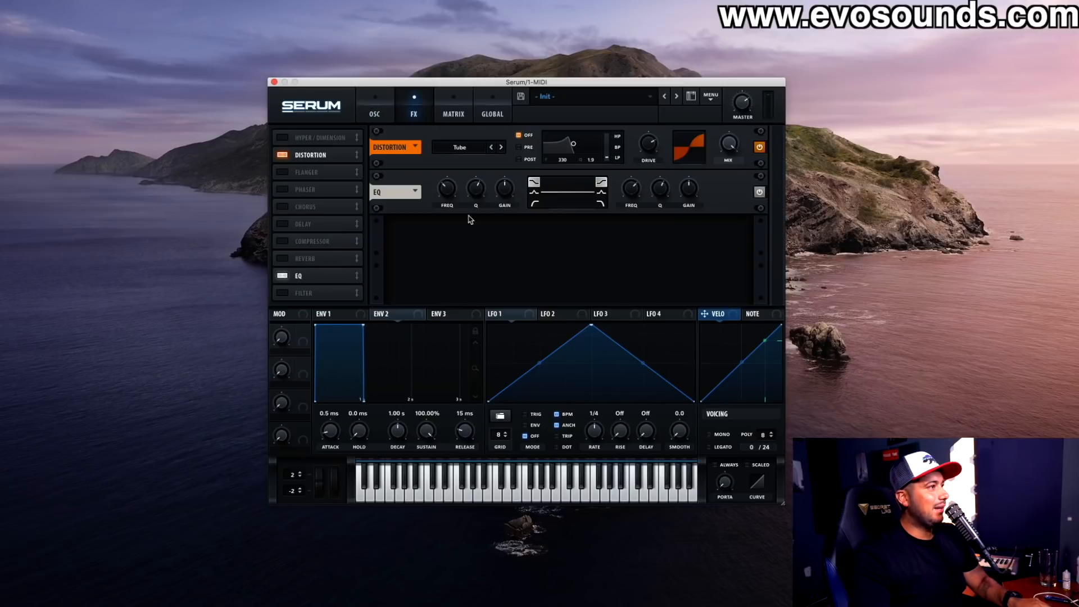
pyautogui.click(534, 205)
pyautogui.moveTo(454, 192); pyautogui.dragTo(457, 182)
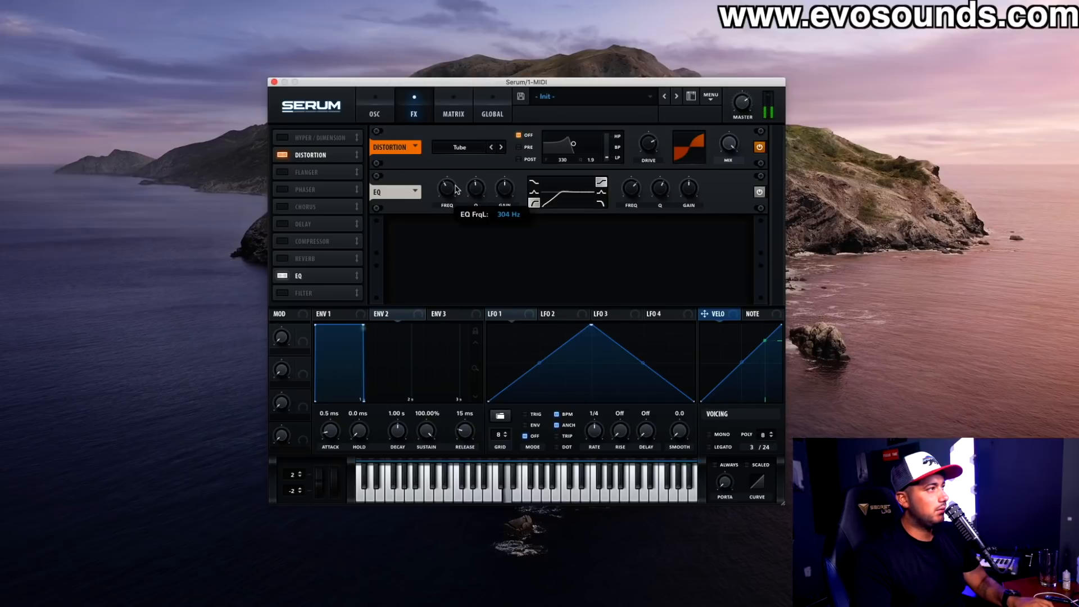
# Step: Try unison with 4 voices on oscillator A and 7 voices on oscillator B
pyautogui.click(377, 120)
pyautogui.moveTo(532, 251); pyautogui.dragTo(557, 256)
pyautogui.moveTo(382, 249); pyautogui.dragTo(402, 254)
pyautogui.moveTo(536, 249); pyautogui.dragTo(536, 245)
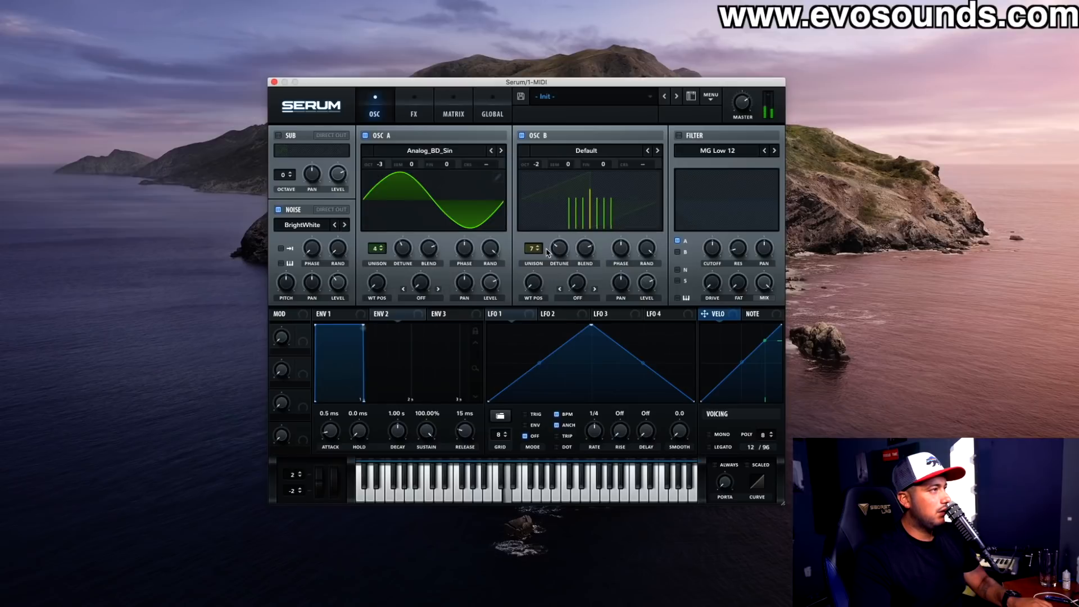
# Step: Change oscillator B's wavetable to Basic Mg
pyautogui.click(657, 152)
pyautogui.click(658, 151)
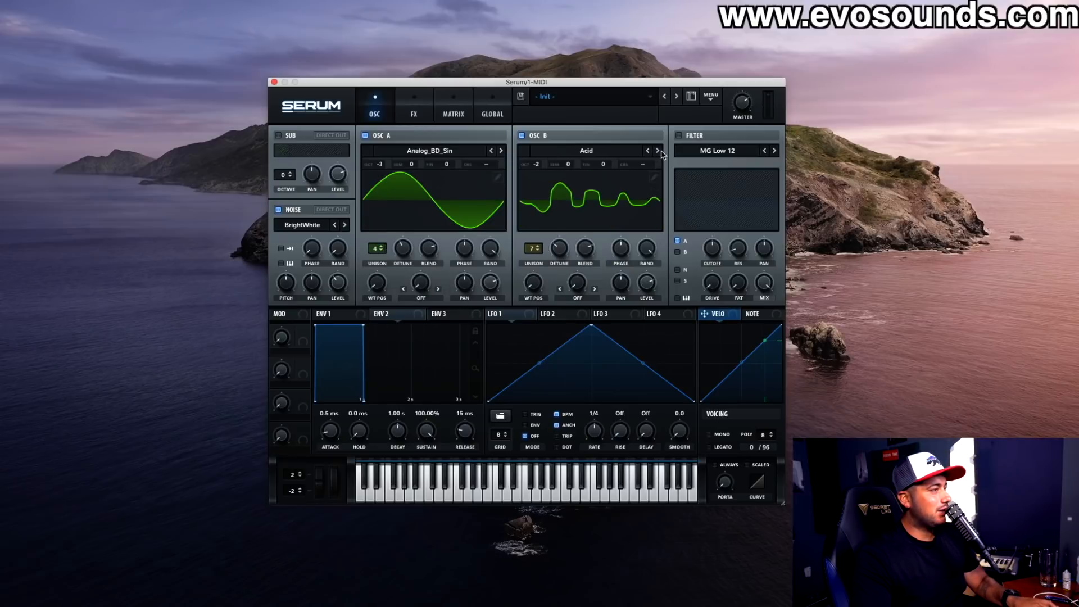
pyautogui.click(655, 151)
pyautogui.click(655, 152)
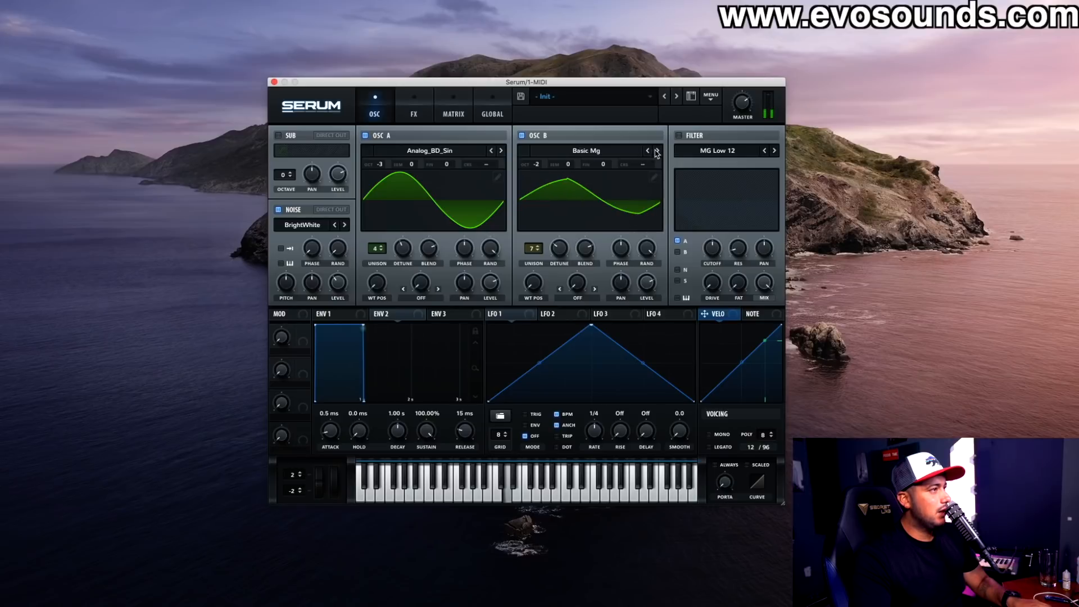
# Step: Reset both oscillators' unison to 1 voice and try oscillator B at -1 octave
pyautogui.doubleClick(377, 249)
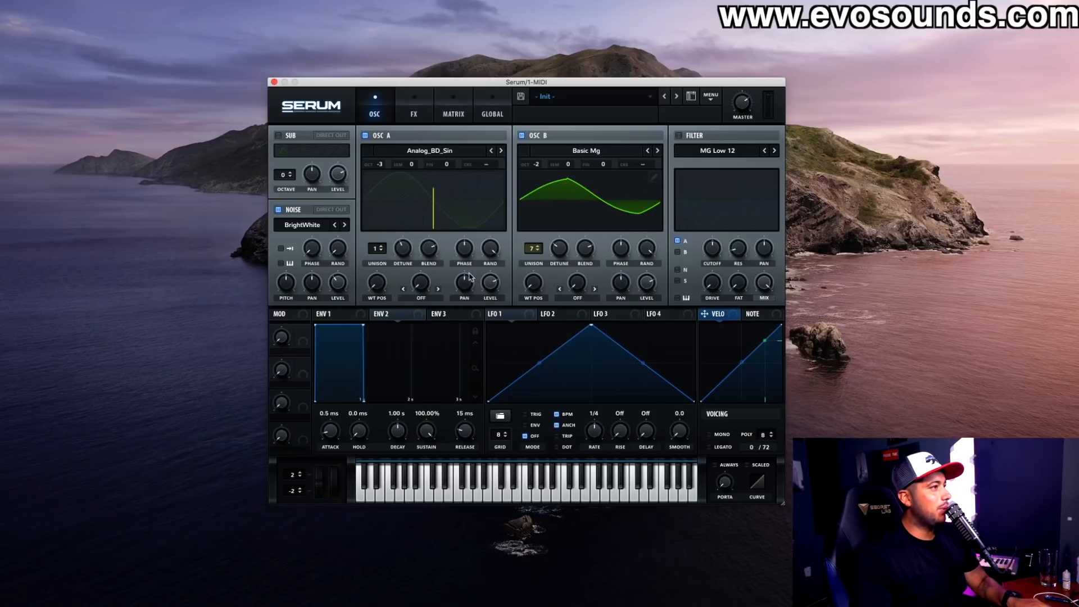
pyautogui.doubleClick(532, 249)
pyautogui.moveTo(536, 164); pyautogui.dragTo(536, 158)
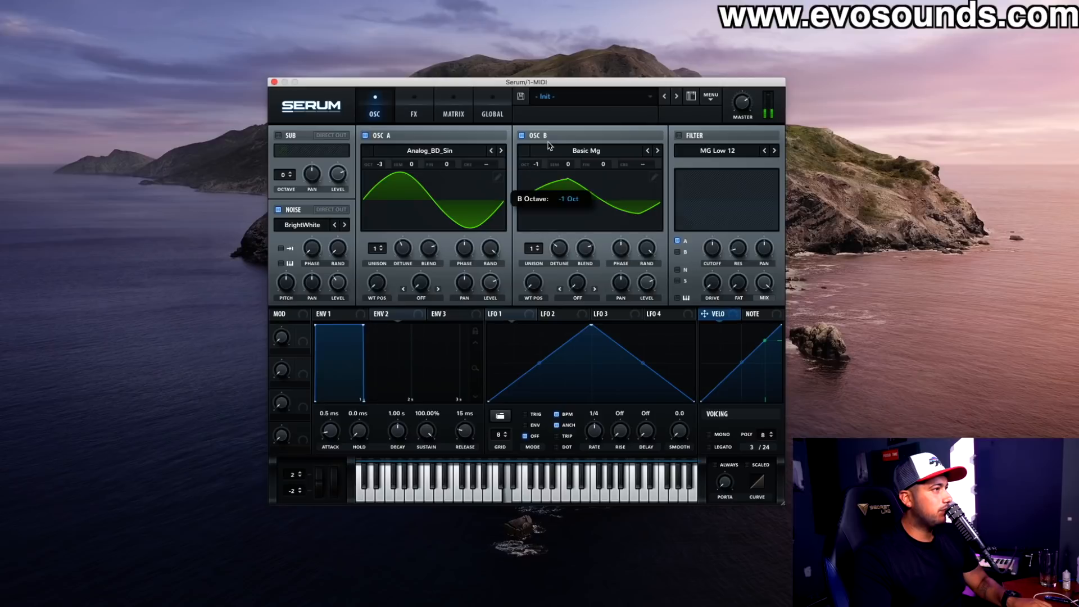
# Step: Adjust the phase of both oscillators and advance oscillator B's wavetable position toward a square-like shape
pyautogui.moveTo(468, 256)
pyautogui.moveTo(468, 256); pyautogui.dragTo(453, 280)
pyautogui.moveTo(620, 248); pyautogui.dragTo(634, 223)
pyautogui.moveTo(532, 283); pyautogui.dragTo(544, 229)
pyautogui.moveTo(621, 249); pyautogui.dragTo(620, 262)
# Step: Set oscillator B's octave to -3, lower the noise level, and readjust oscillator B's phase
pyautogui.moveTo(534, 165); pyautogui.dragTo(520, 202)
pyautogui.doubleClick(617, 248)
pyautogui.moveTo(338, 285); pyautogui.dragTo(337, 300)
pyautogui.moveTo(617, 249); pyautogui.dragTo(582, 264)
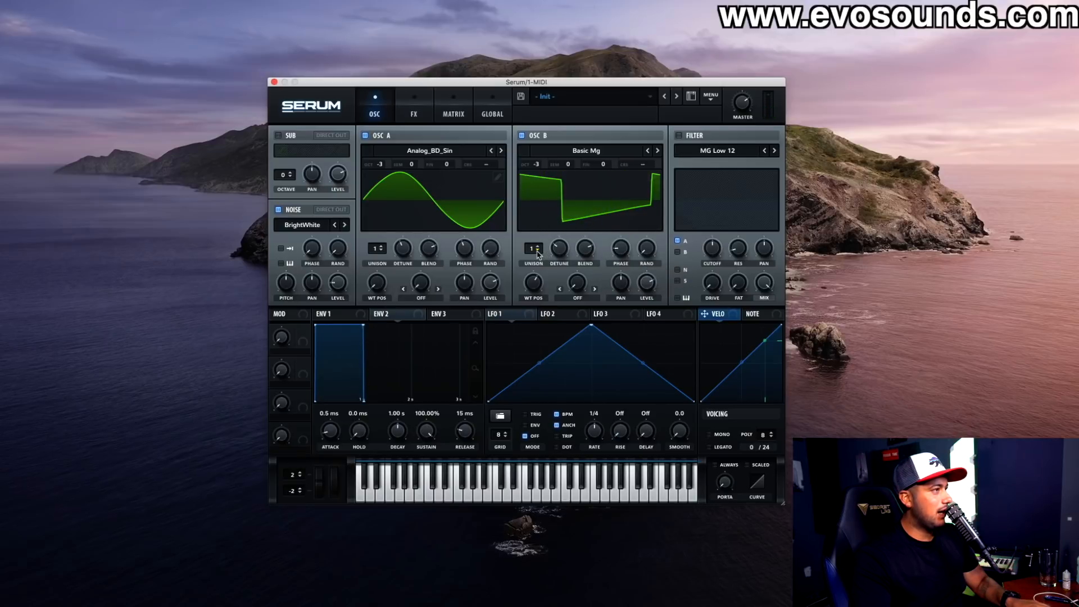
# Step: Fine-tune the phase of both oscillators and increase the Tube distortion's drive
pyautogui.moveTo(618, 251); pyautogui.dragTo(647, 199)
pyautogui.moveTo(467, 250)
pyautogui.mouseDown()
pyautogui.moveTo(497, 218)
pyautogui.moveTo(474, 248)
pyautogui.mouseUp()
pyautogui.click(415, 108)
pyautogui.moveTo(644, 151); pyautogui.dragTo(646, 142)
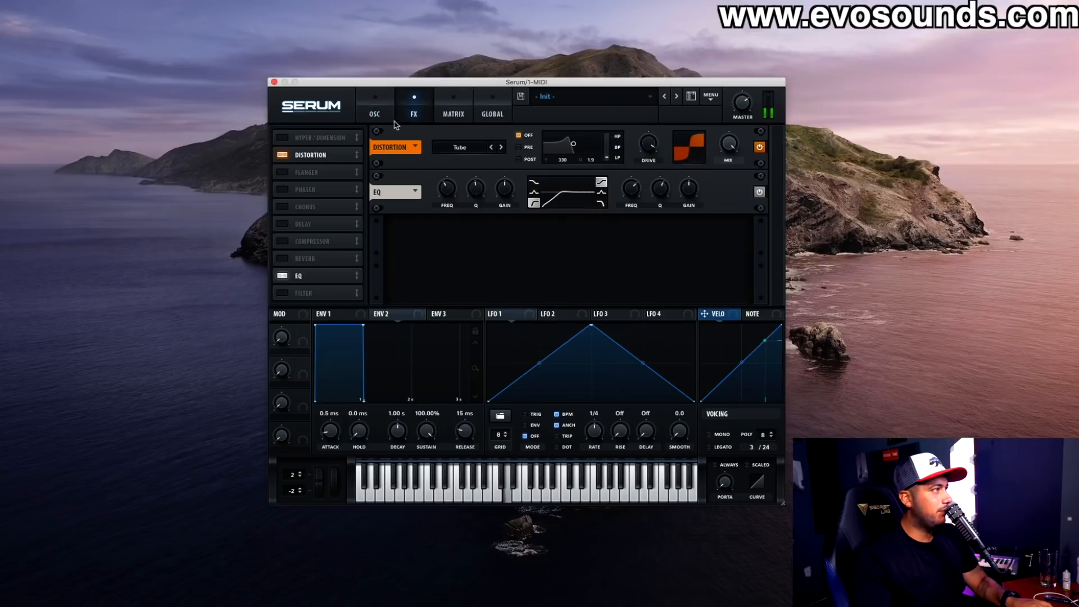
# Step: Lower oscillator B's phase and adjust the Q of the EQ's low cut
pyautogui.click(374, 109)
pyautogui.moveTo(620, 250); pyautogui.dragTo(643, 314)
pyautogui.click(411, 106)
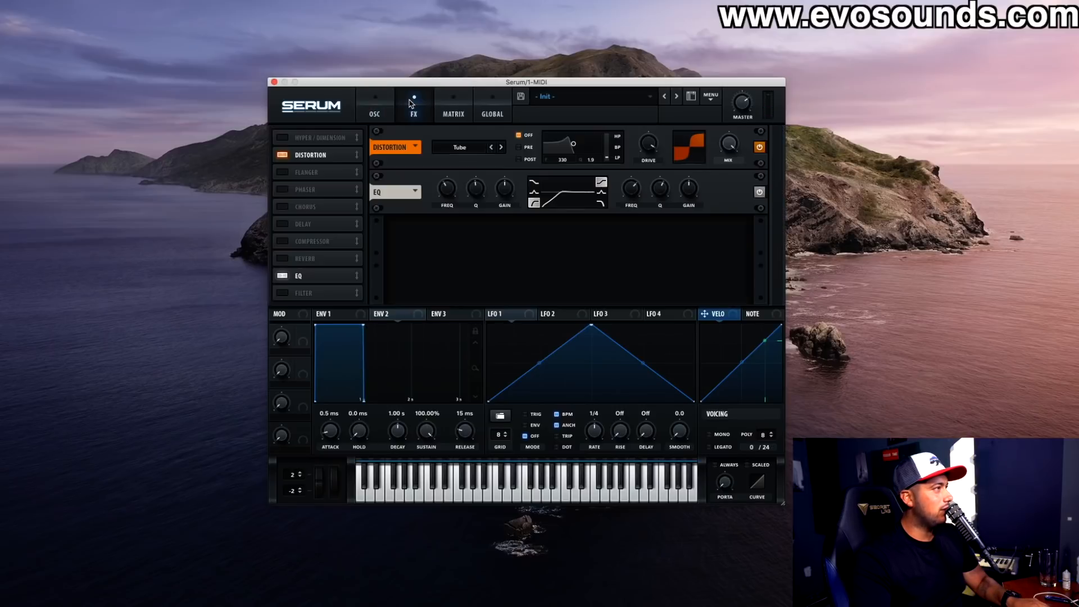
pyautogui.moveTo(481, 189); pyautogui.dragTo(516, 204)
# Step: Enable Hyper/Dimension and a hall reverb, and raise the Hyper mix and detune
pyautogui.click(318, 139)
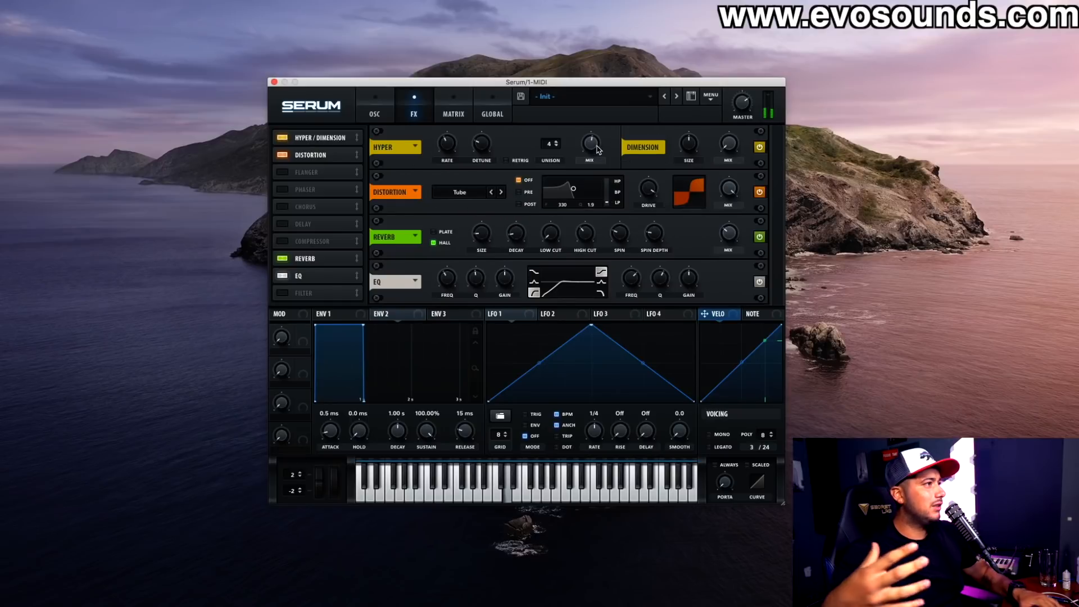
pyautogui.moveTo(597, 146); pyautogui.dragTo(597, 139)
pyautogui.moveTo(489, 146); pyautogui.dragTo(492, 132)
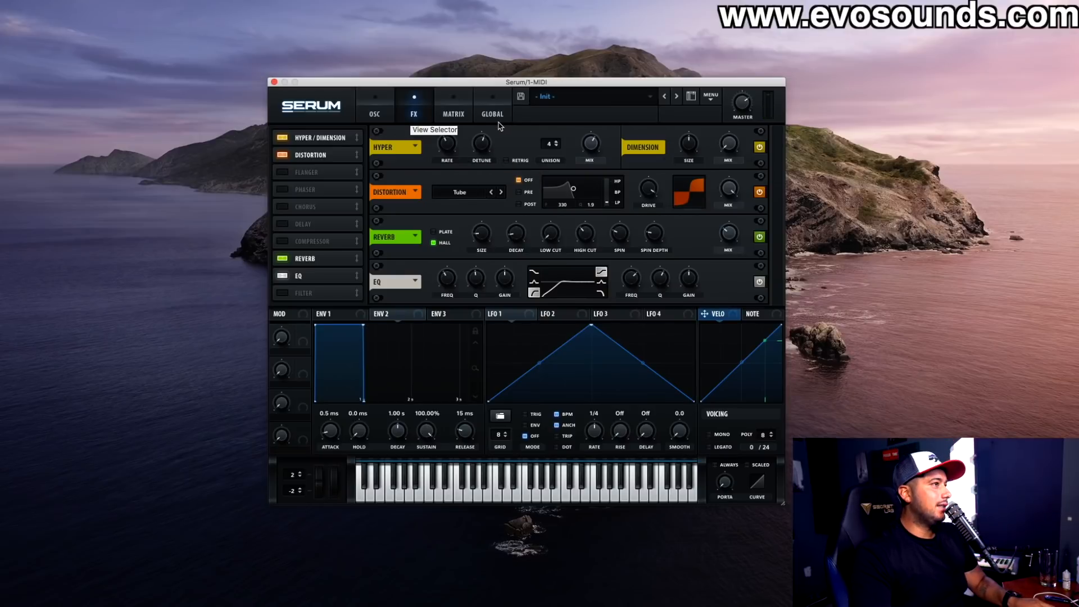
# Step: Set the master volume to about 89% and raise the EQ's low-cut frequency
pyautogui.moveTo(739, 105); pyautogui.dragTo(740, 108)
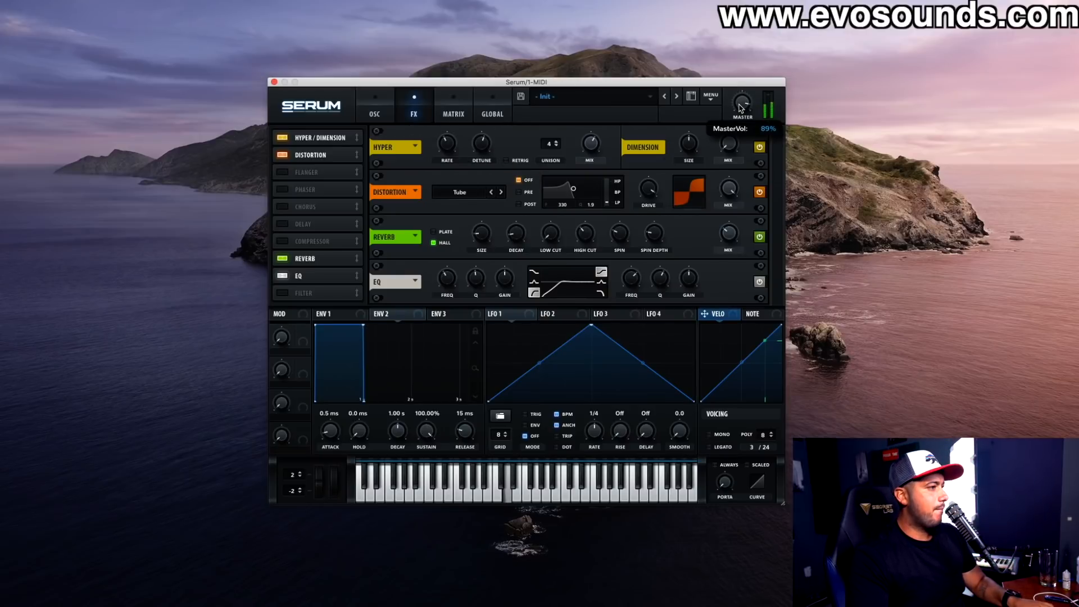
pyautogui.click(385, 115)
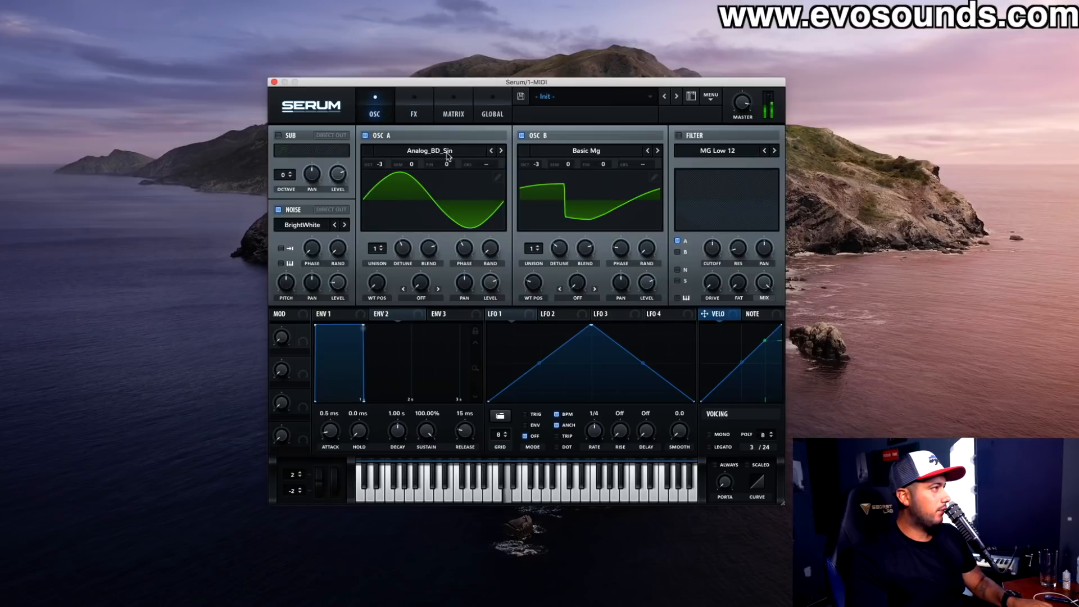
pyautogui.click(414, 113)
pyautogui.moveTo(449, 278); pyautogui.dragTo(444, 272)
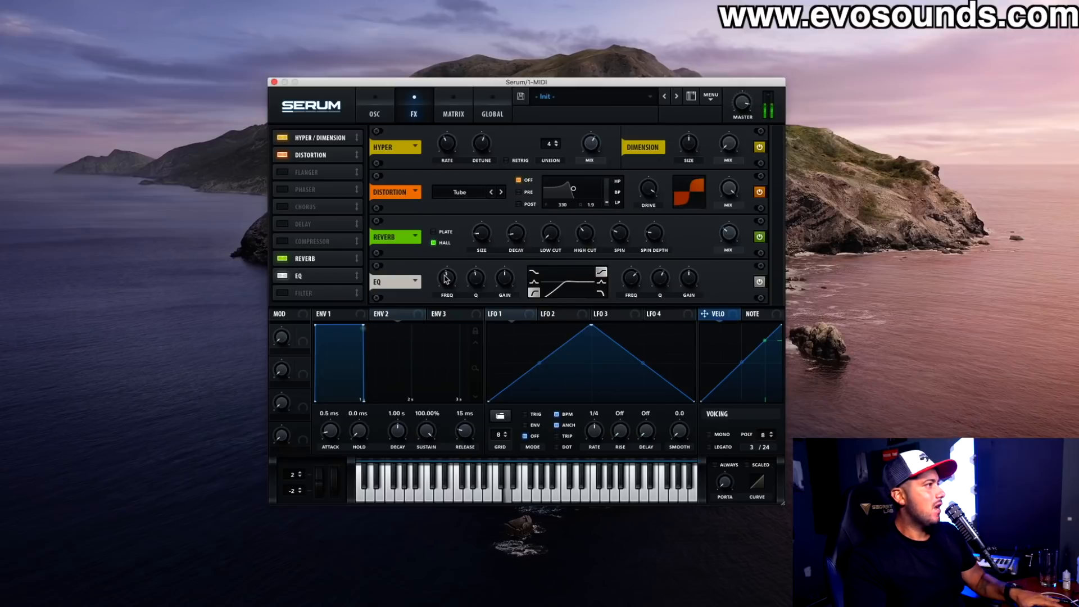
# Step: Enable mono and legato voicing and turn off the noise oscillator
pyautogui.click(376, 107)
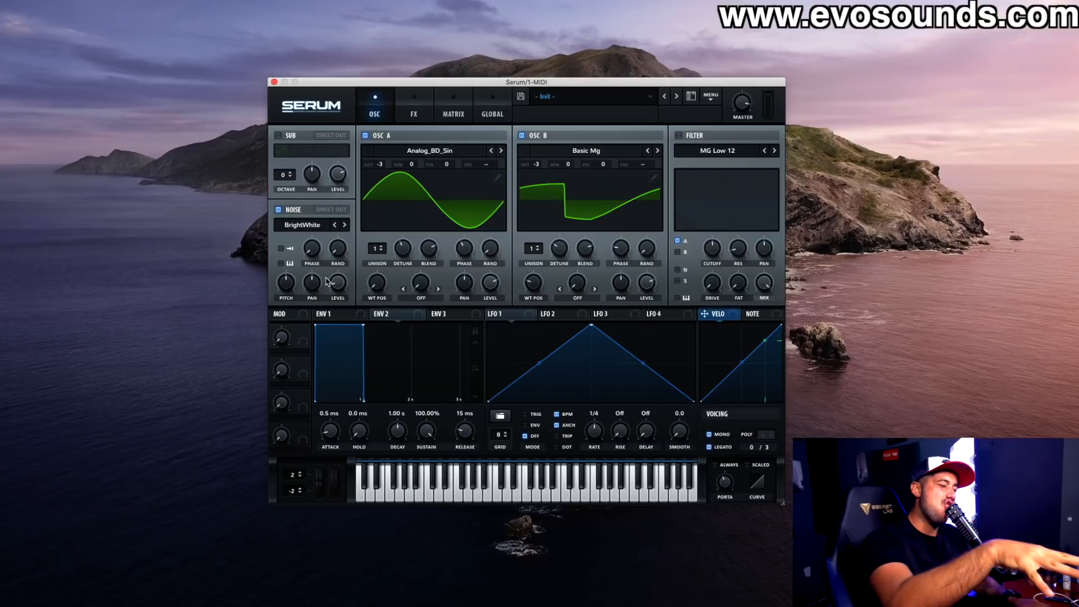
pyautogui.click(299, 213)
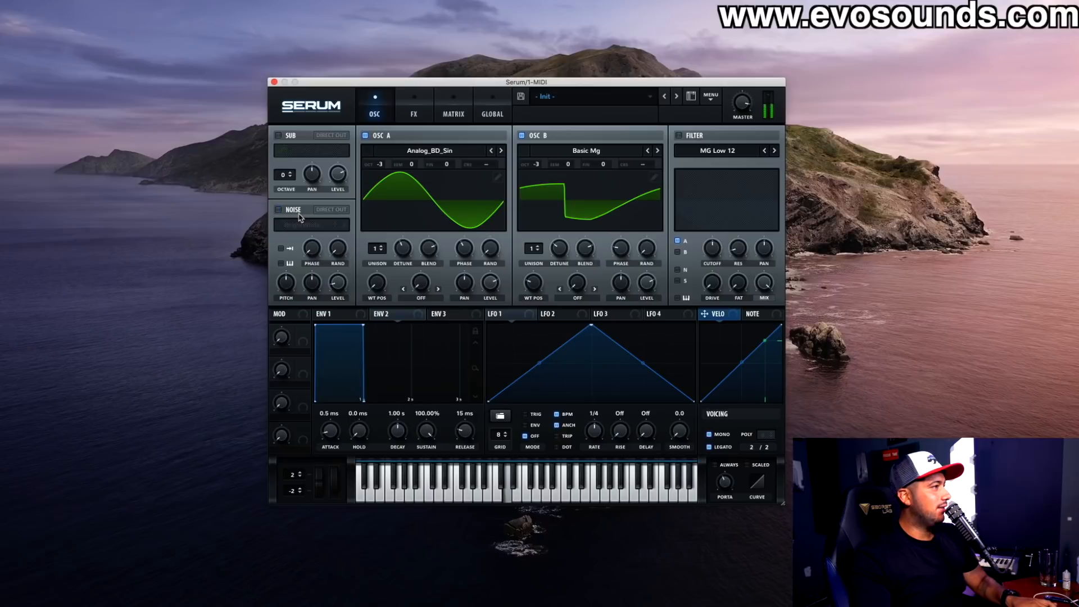
# Step: Change the distortion type to HardClip
pyautogui.click(430, 115)
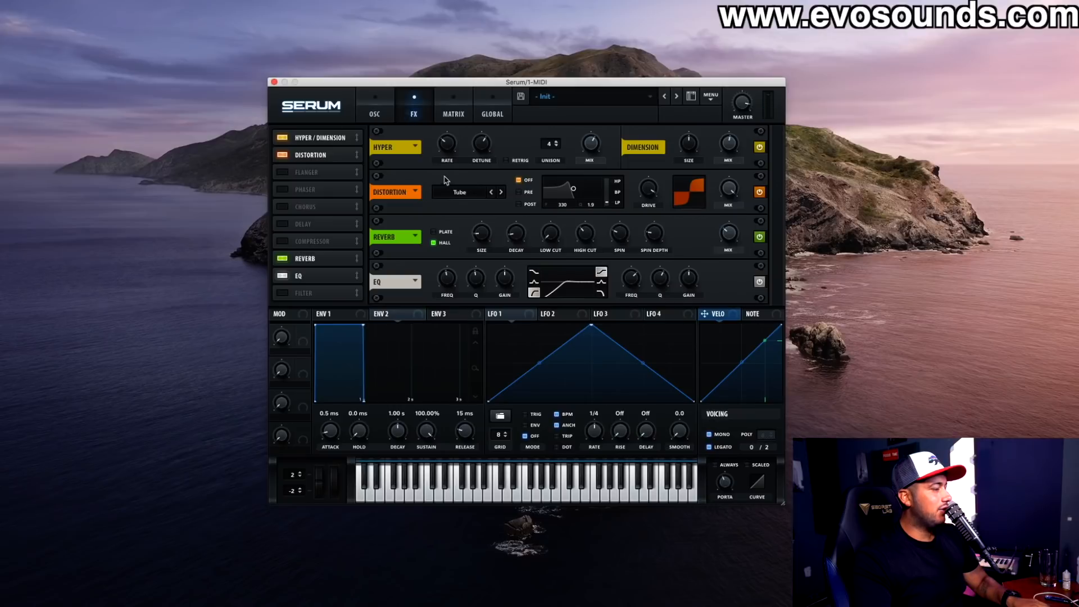
pyautogui.click(476, 192)
pyautogui.click(466, 228)
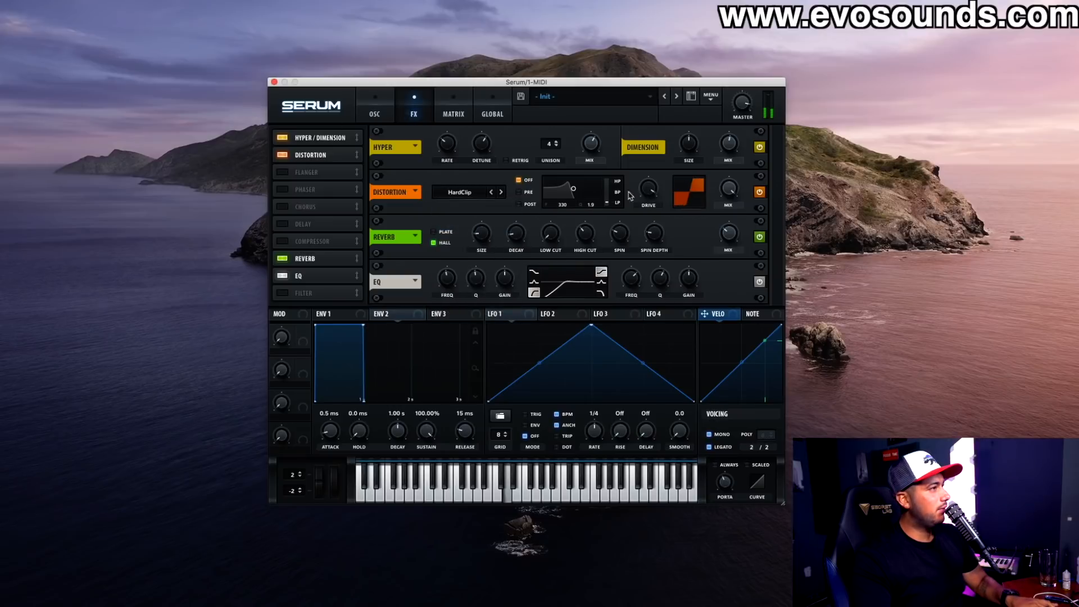
# Step: Set oscillator B's octave to -2 and its unison to 6 voices
pyautogui.click(379, 106)
pyautogui.moveTo(538, 171); pyautogui.dragTo(538, 162)
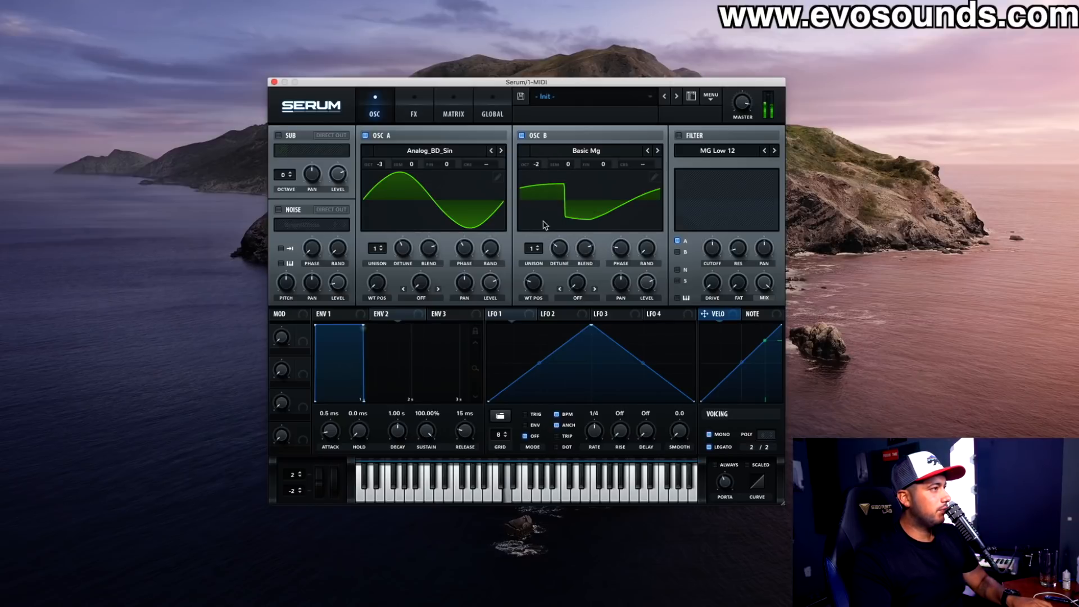
pyautogui.moveTo(535, 248); pyautogui.dragTo(535, 239)
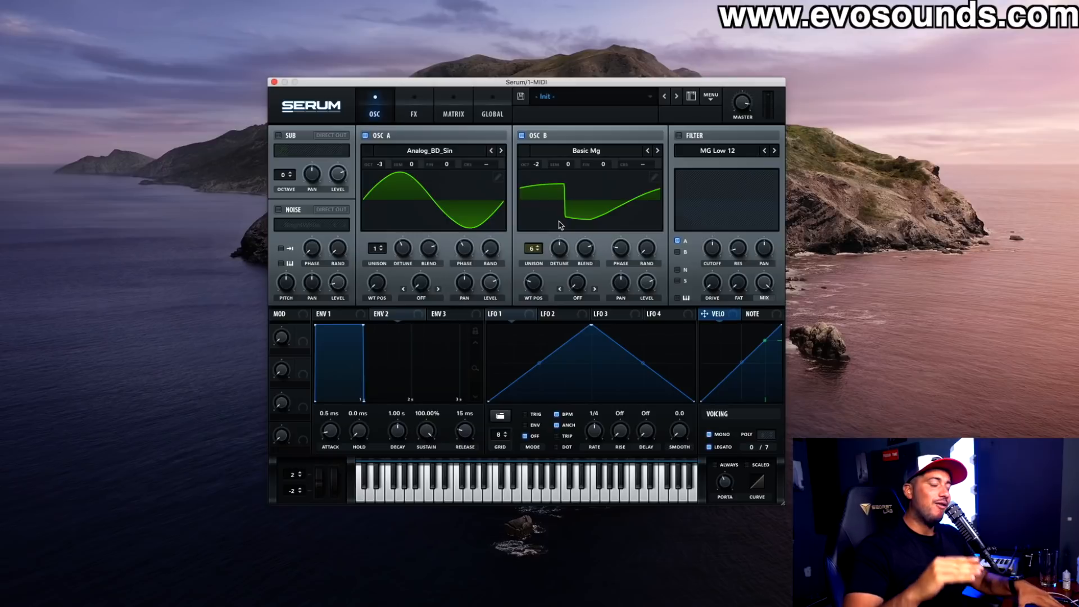
# Step: Route oscillator B into the filter alongside oscillator A, and switch the filter back off
pyautogui.click(410, 103)
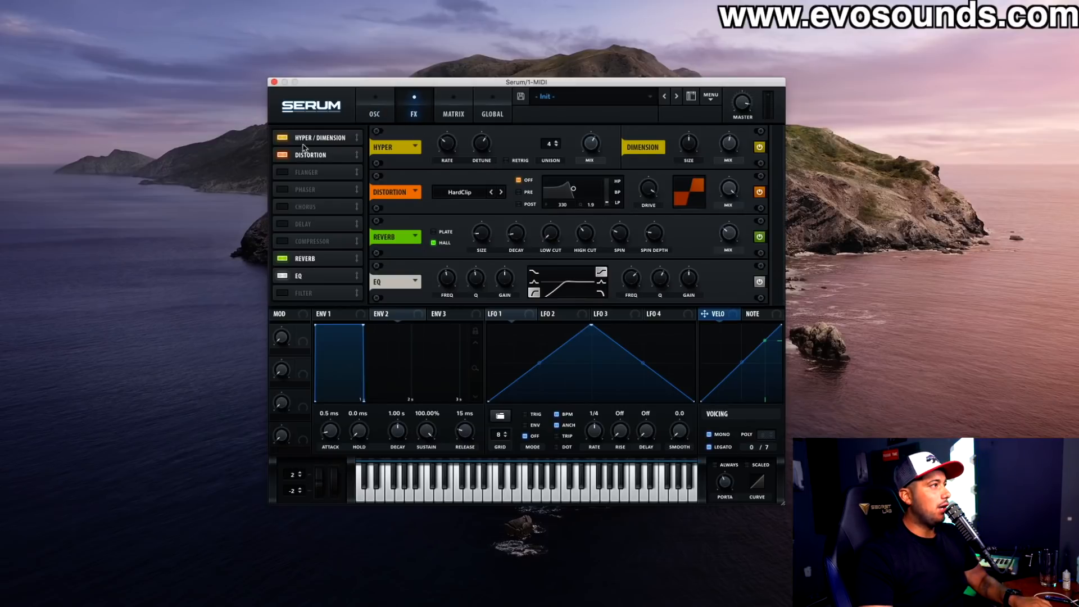
pyautogui.click(374, 109)
pyautogui.click(679, 135)
pyautogui.click(677, 251)
pyautogui.click(417, 108)
pyautogui.click(366, 108)
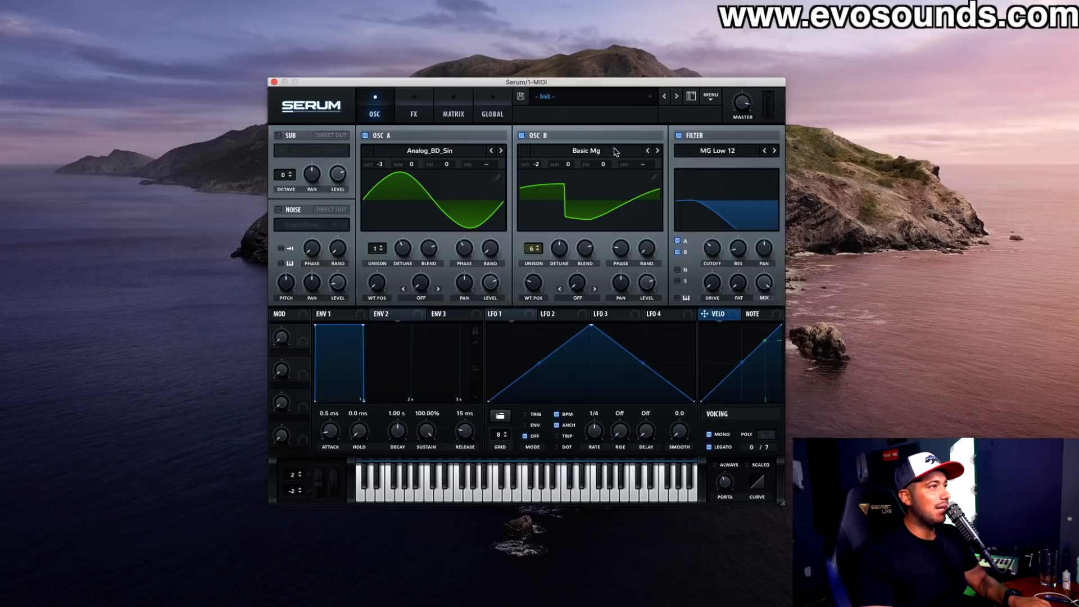
pyautogui.click(686, 139)
# Step: Enable the compressor effect in multiband mode and lower the master volume to about 68%
pyautogui.click(417, 112)
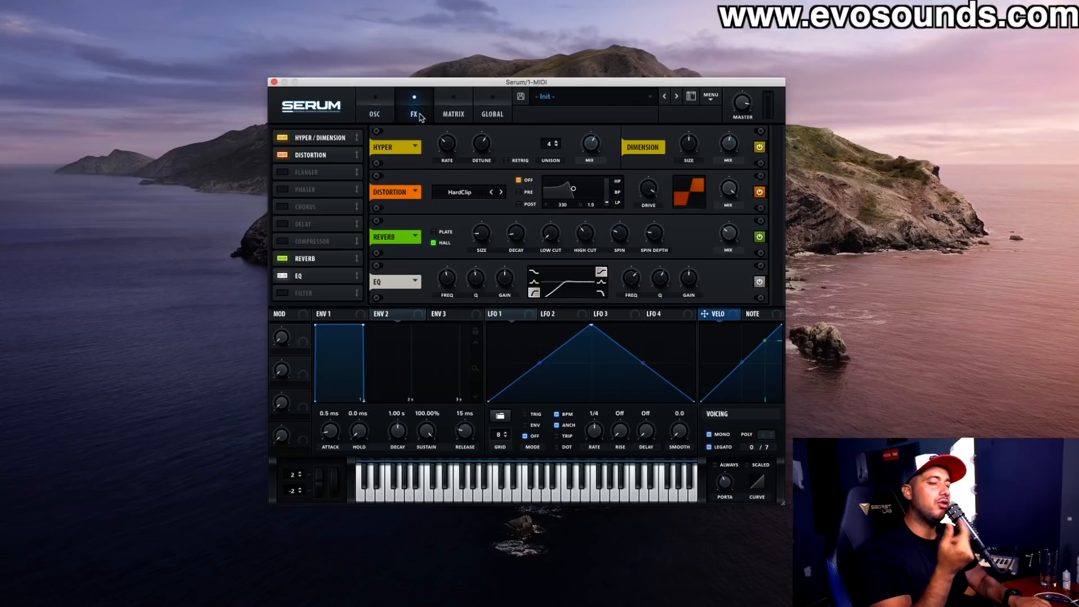
pyautogui.click(282, 242)
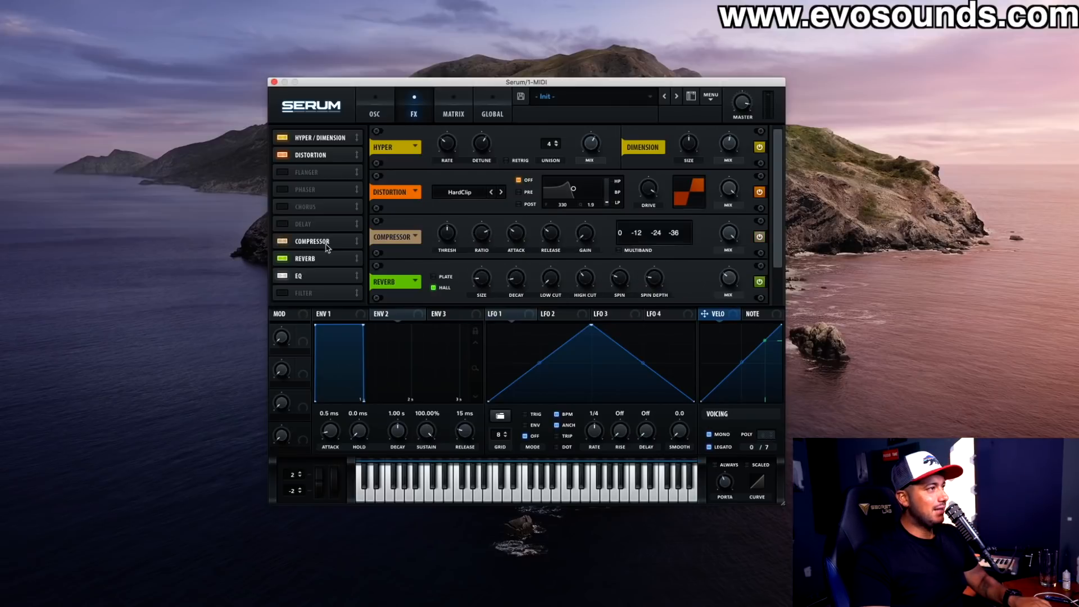
pyautogui.click(620, 250)
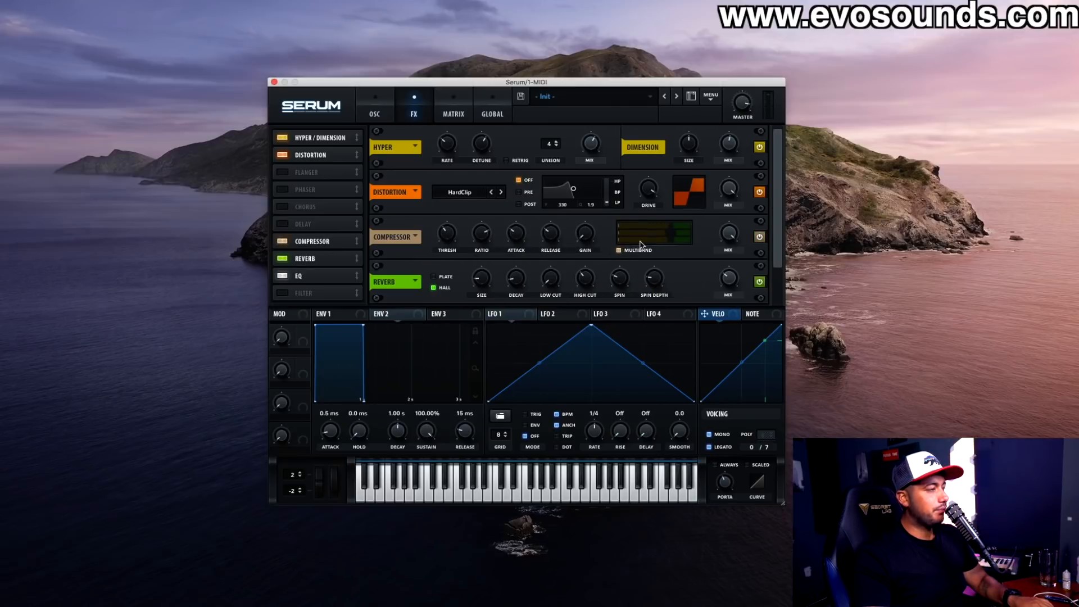
pyautogui.moveTo(738, 106); pyautogui.dragTo(730, 119)
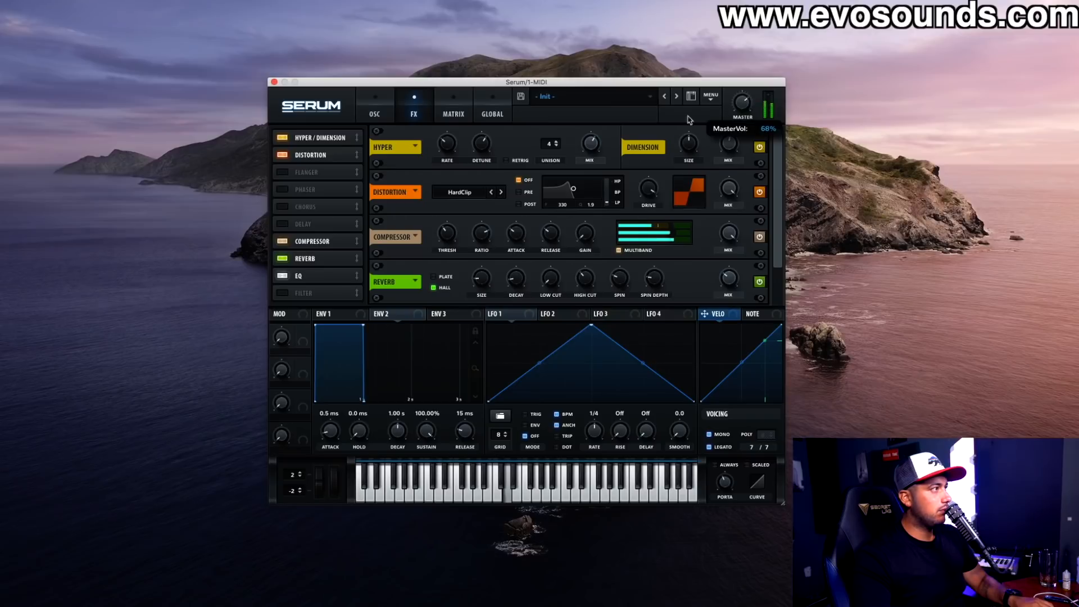
# Step: Turn off the Hyper/Dimension effect and reduce oscillator B's unison to 1 voice
pyautogui.click(282, 138)
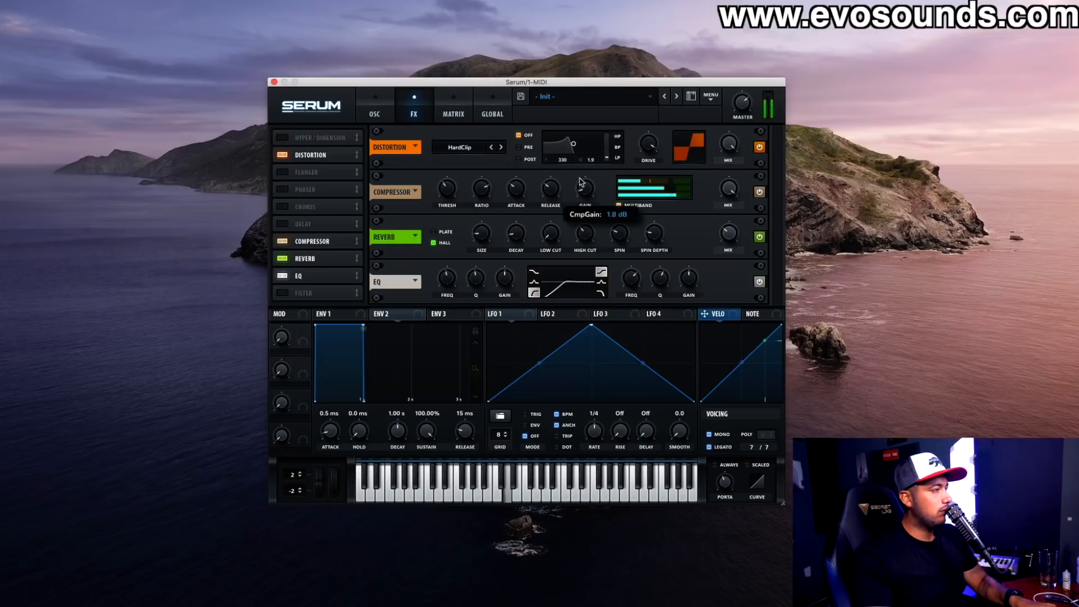
pyautogui.click(374, 108)
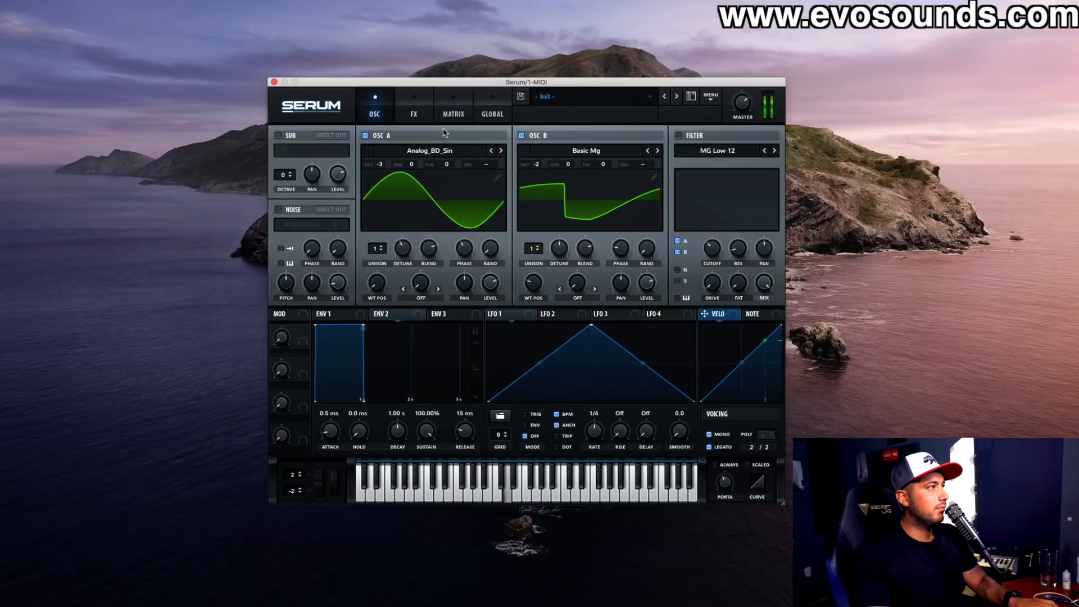
# Step: Enable the filter effect, place it between the compressor and the reverb, and set its type to MG Low 18
pyautogui.click(415, 113)
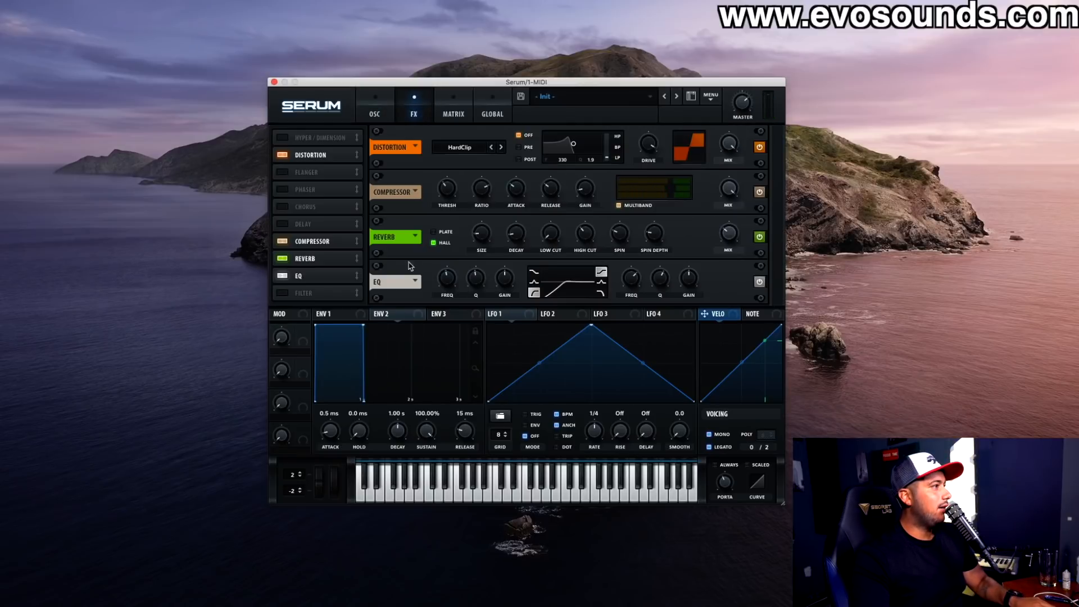
pyautogui.click(282, 294)
pyautogui.moveTo(315, 292); pyautogui.dragTo(320, 259)
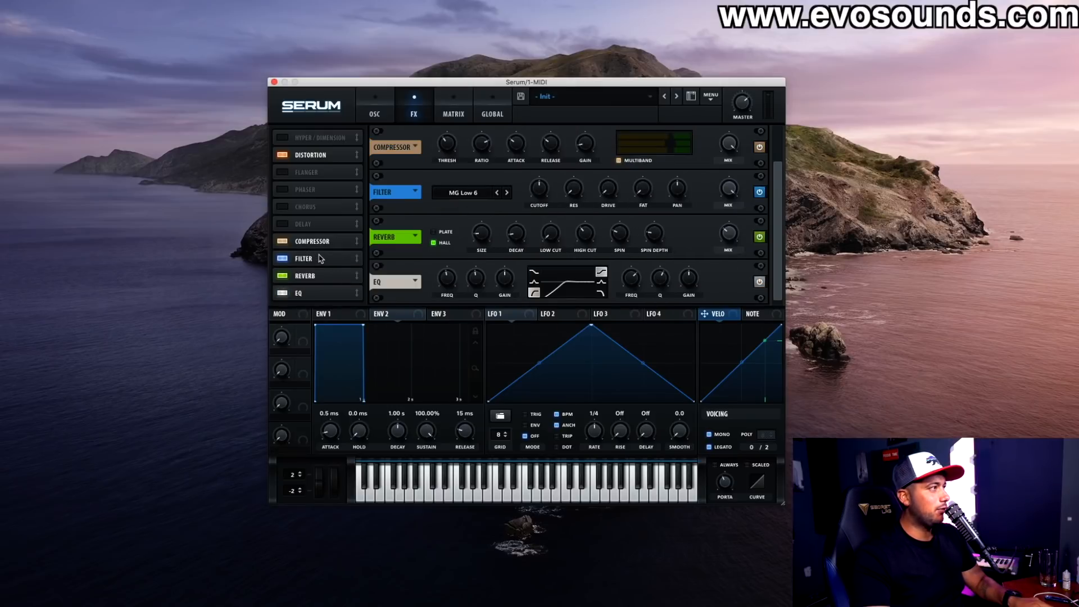
pyautogui.click(378, 107)
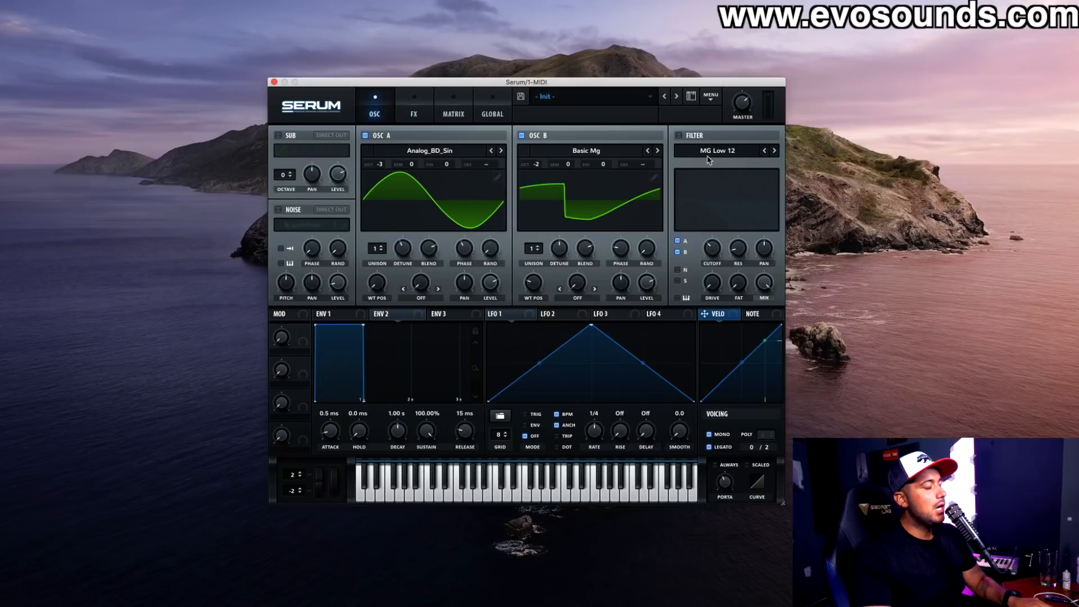
pyautogui.click(419, 120)
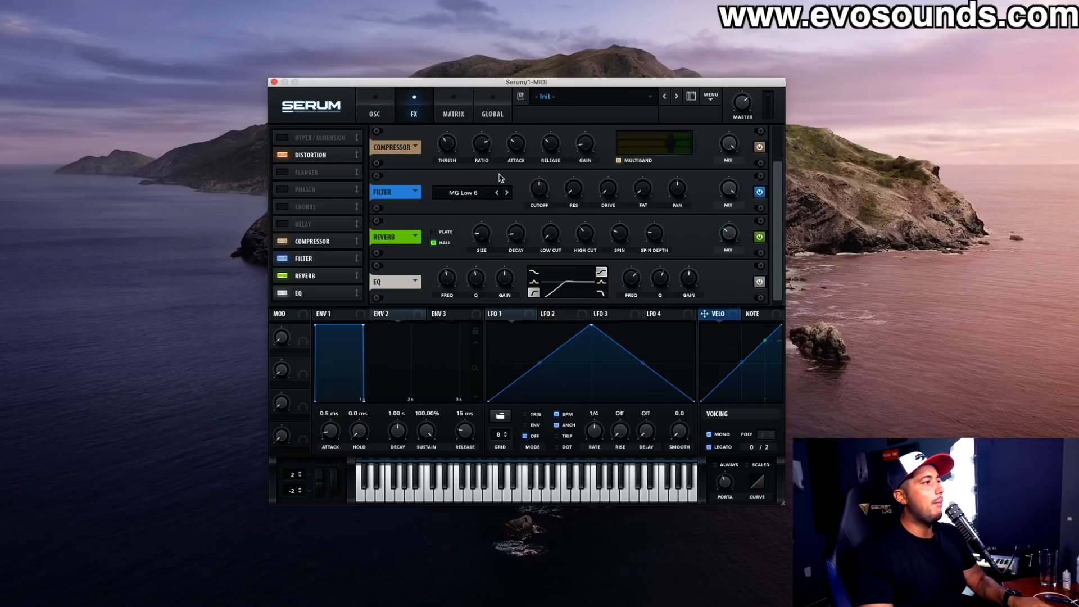
pyautogui.click(509, 193)
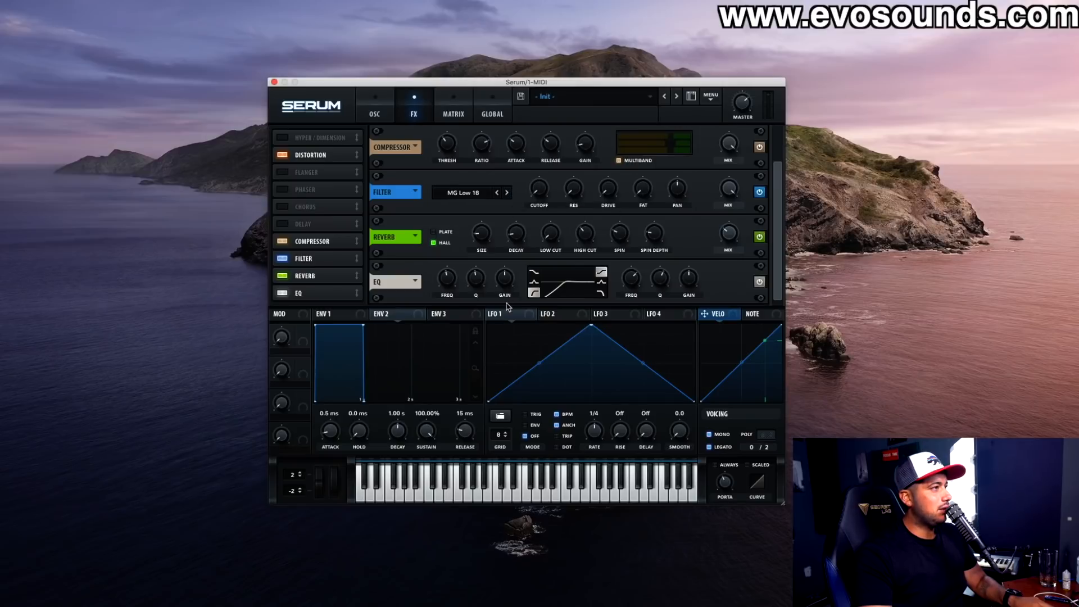
# Step: Assign LFO 1 to the filter effect's cutoff and shape it as a falling ramp in Trig mode
pyautogui.moveTo(503, 315); pyautogui.dragTo(544, 207)
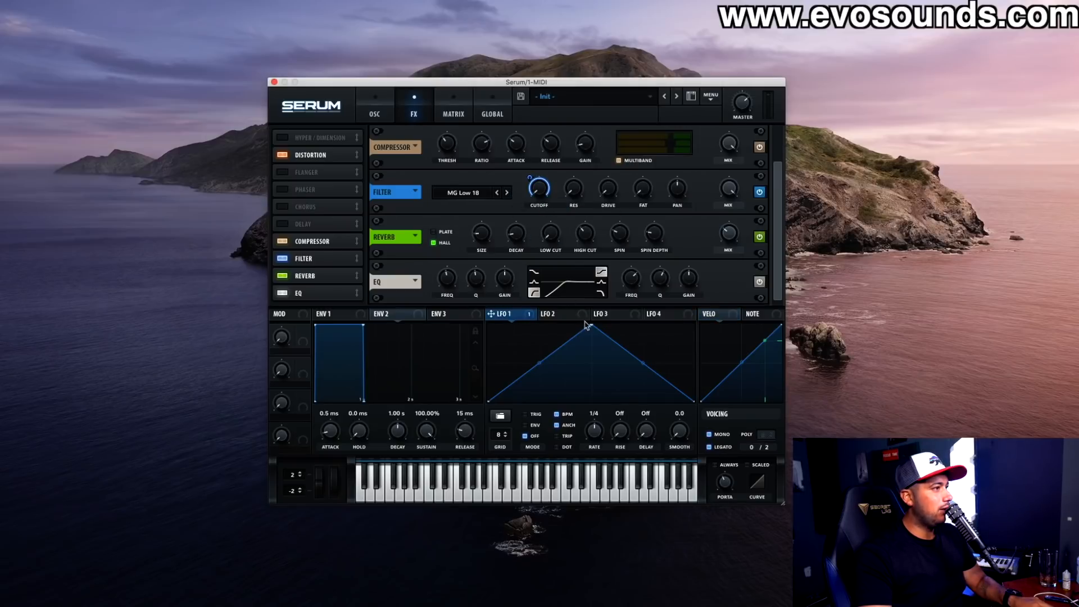
pyautogui.moveTo(588, 333); pyautogui.dragTo(488, 327)
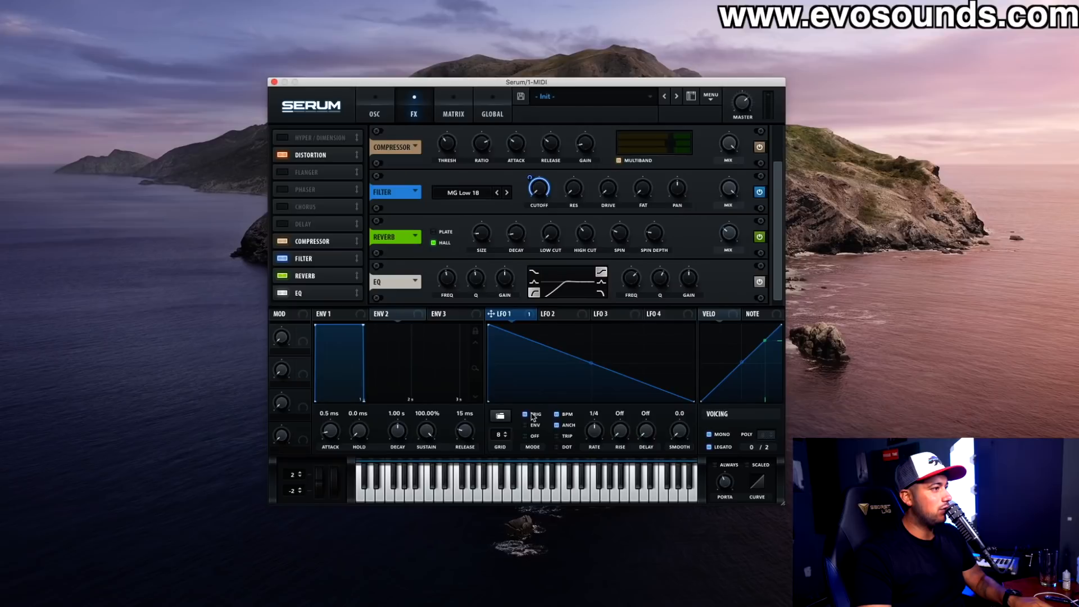
# Step: Turn off LFO 1's BPM sync and slow its rate to 0.1 Hz
pyautogui.moveTo(595, 427); pyautogui.dragTo(608, 414)
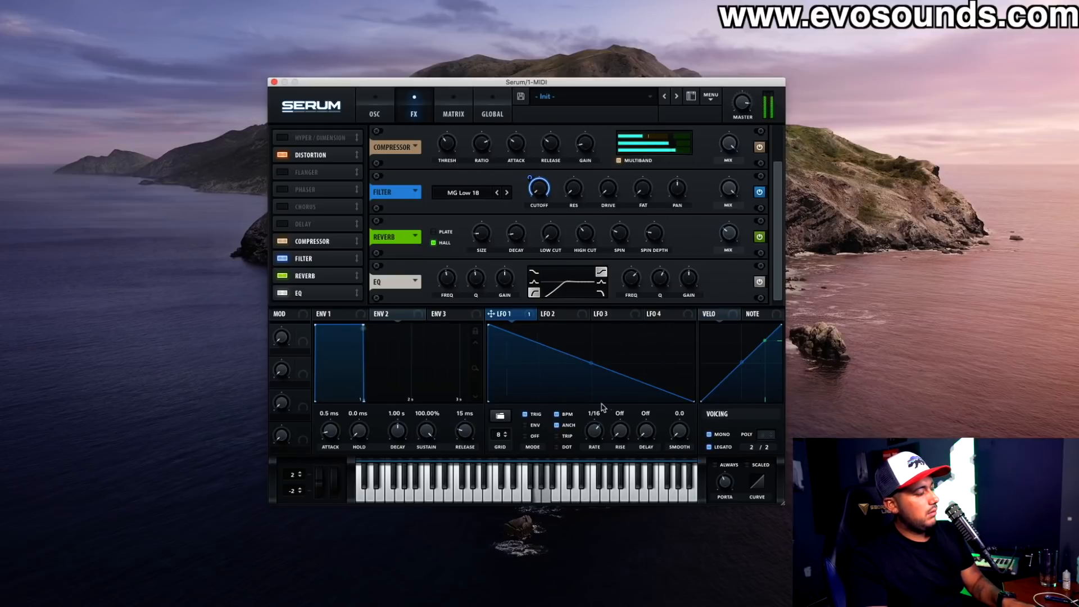
pyautogui.moveTo(597, 431); pyautogui.dragTo(590, 440)
pyautogui.click(558, 414)
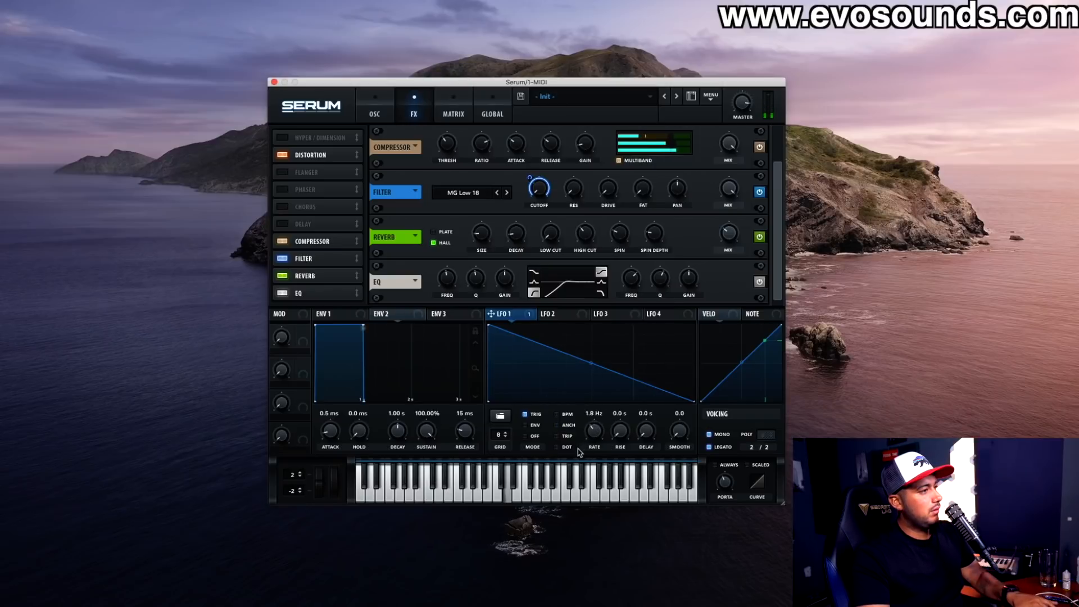
# Step: Raise oscillator B's wavetable position to the narrow-pulse waveform and set LFO 1's rate to 0.2 Hz
pyautogui.click(373, 104)
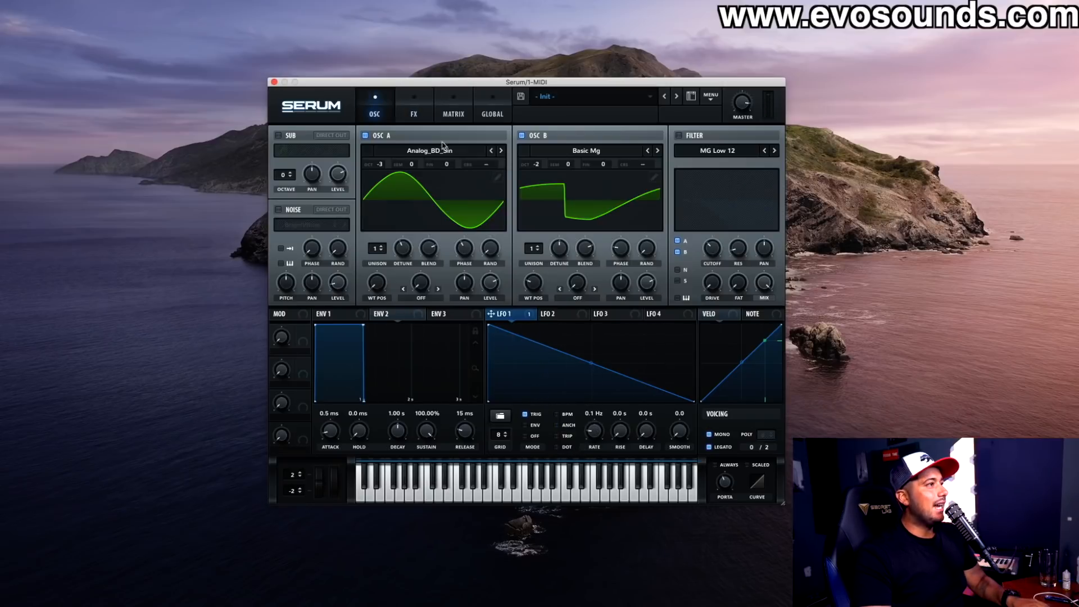
pyautogui.moveTo(534, 279); pyautogui.dragTo(558, 219)
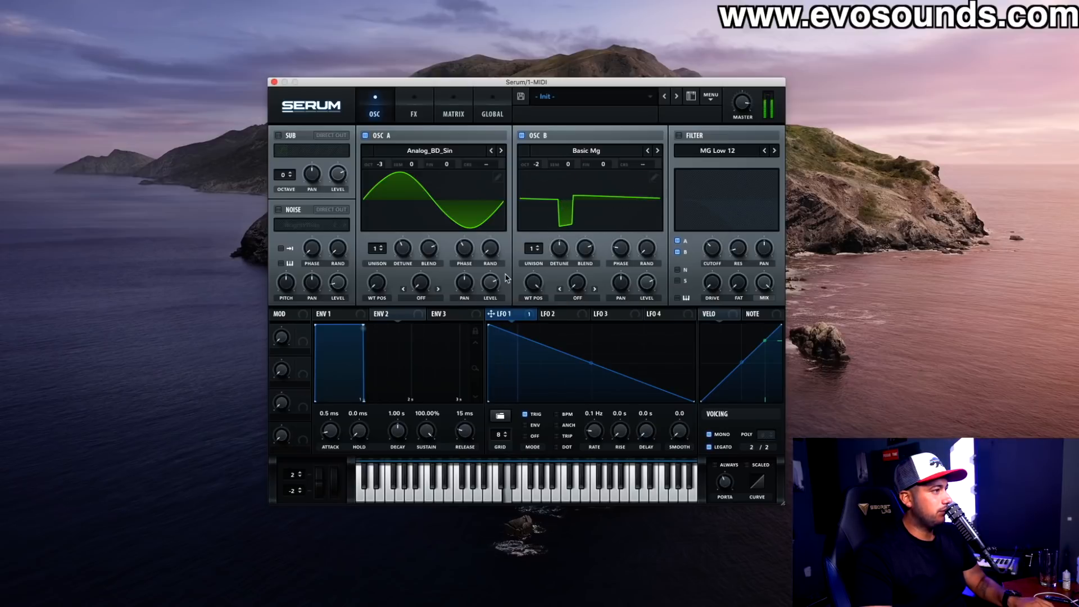
pyautogui.moveTo(602, 401); pyautogui.dragTo(611, 383)
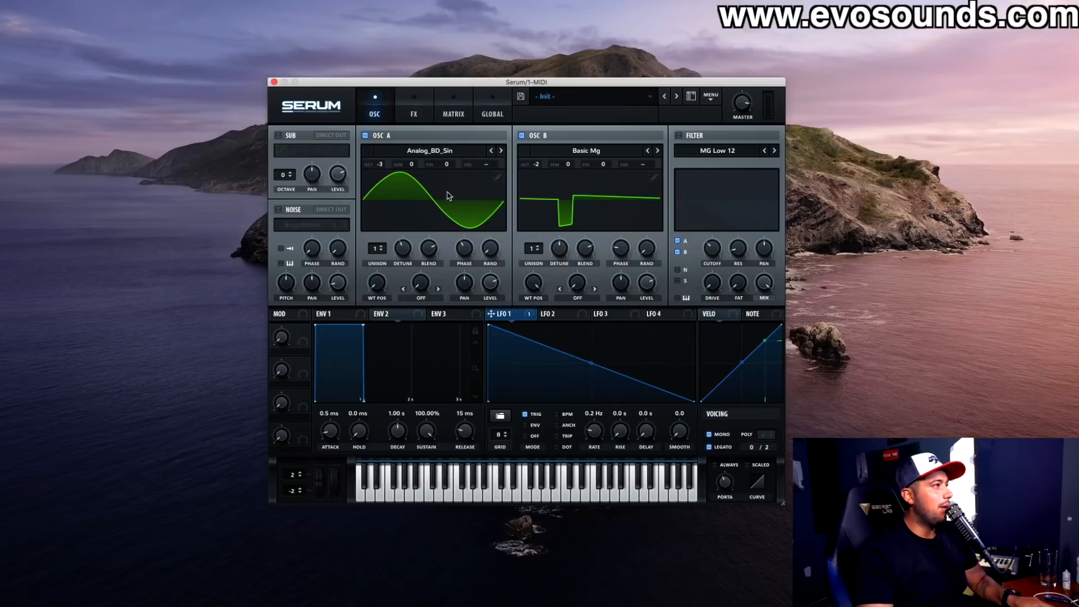
# Step: Turn off the distortion, compressor, filter, reverb and EQ effects
pyautogui.click(414, 106)
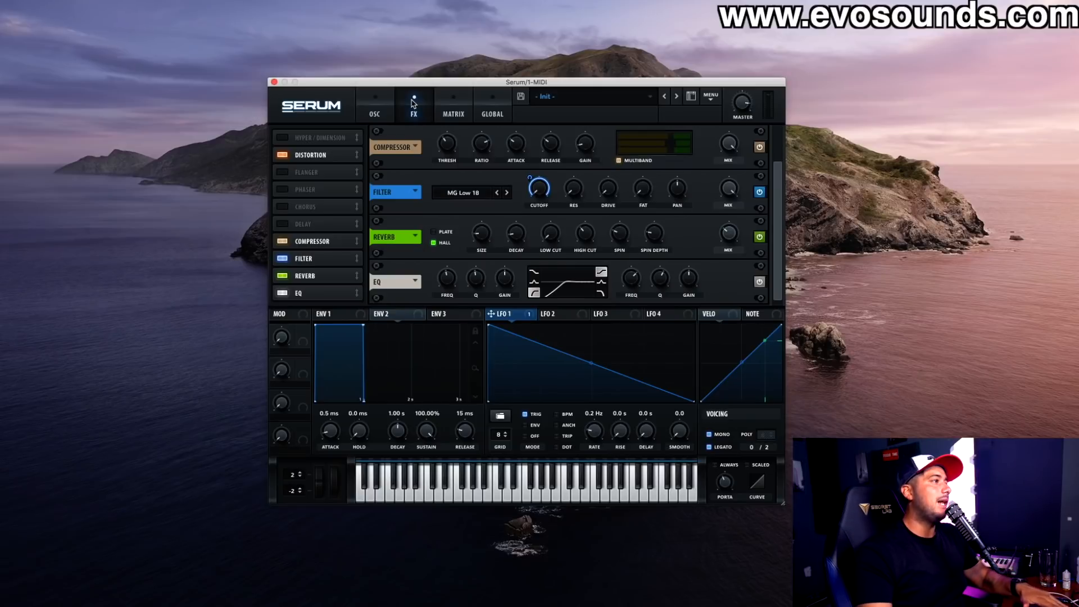
pyautogui.click(281, 156)
pyautogui.click(284, 241)
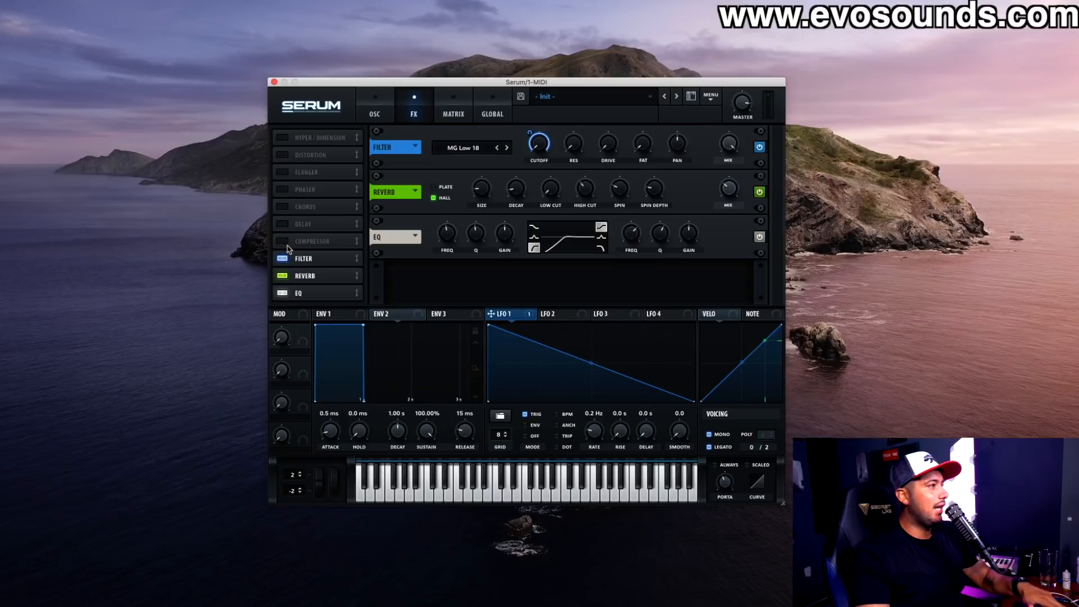
pyautogui.click(286, 258)
pyautogui.click(283, 275)
pyautogui.click(283, 293)
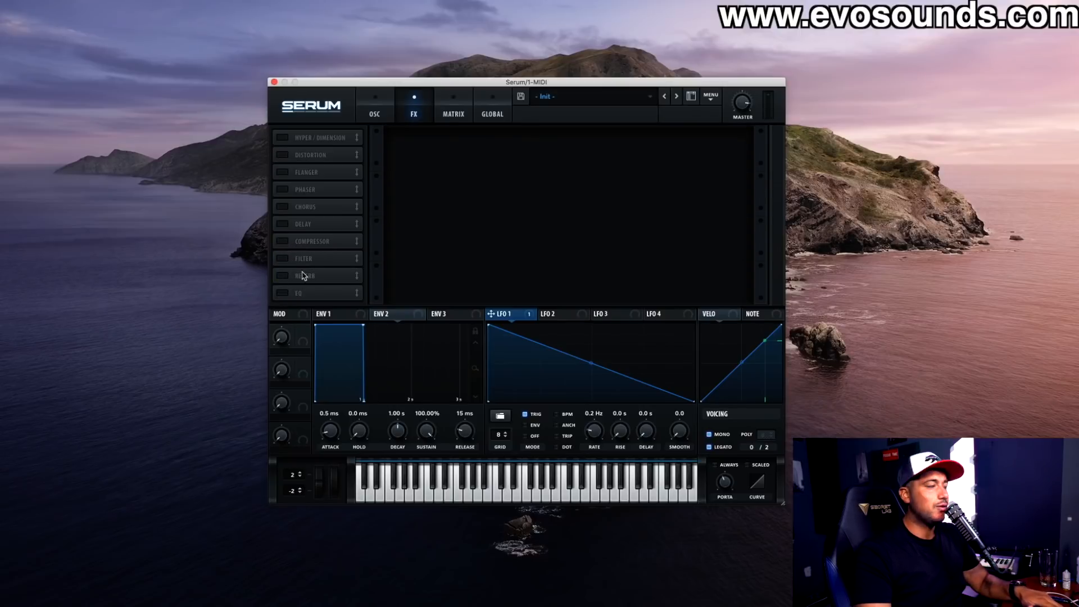
# Step: Load the Analog_BD_Sin wavetable into oscillator B and set its semitone offset to +7
pyautogui.click(375, 100)
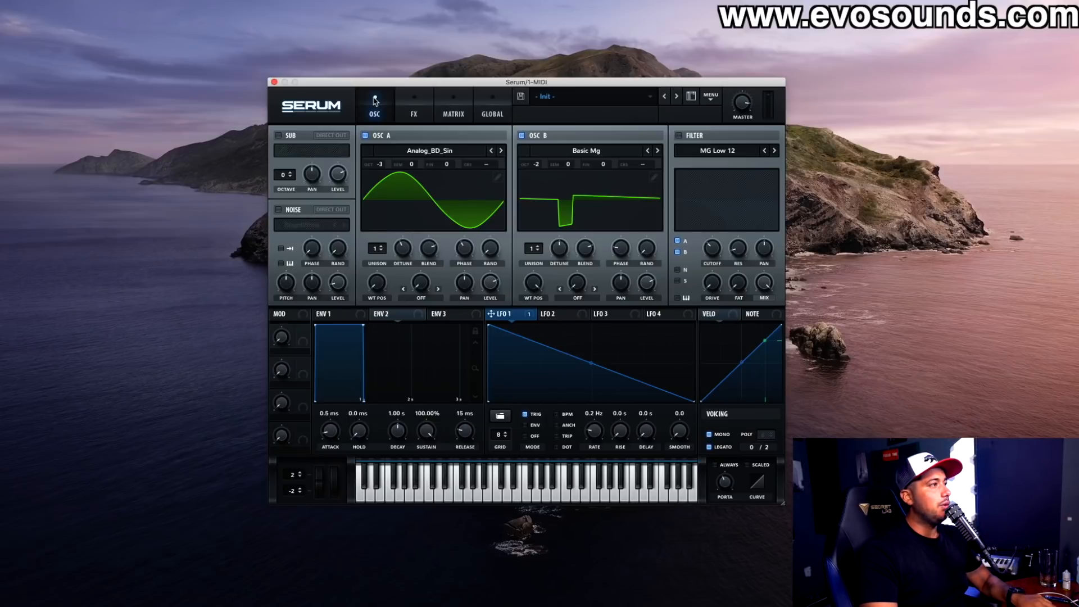
pyautogui.click(578, 151)
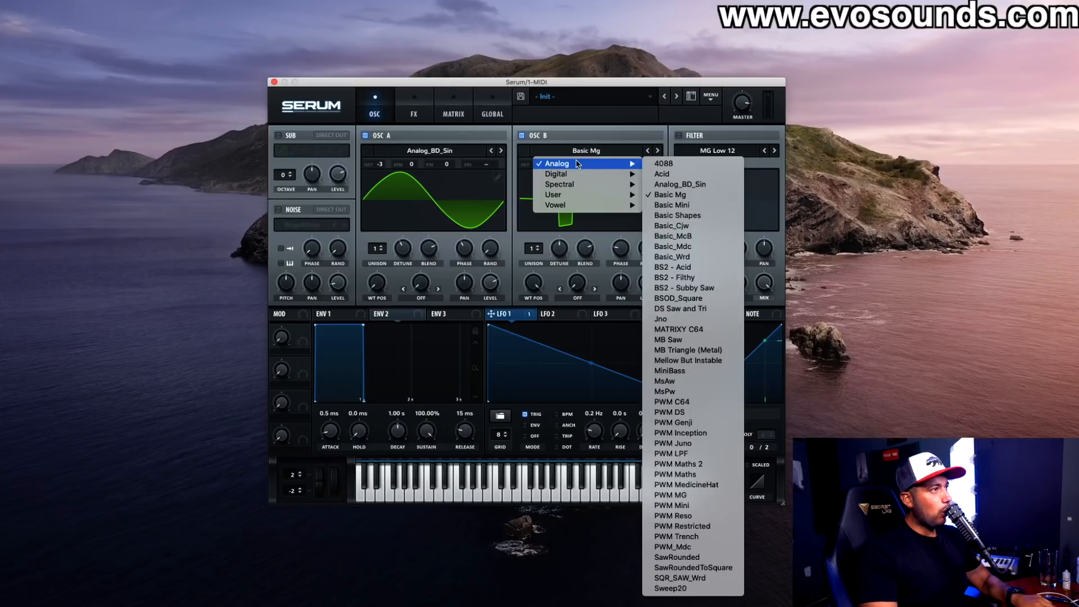
pyautogui.click(685, 184)
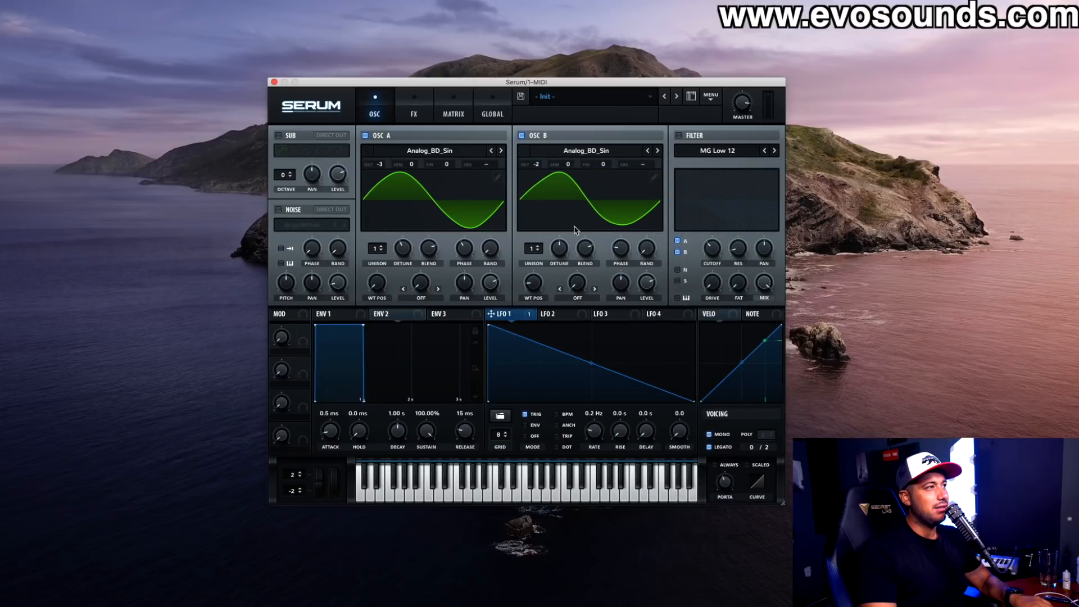
pyautogui.moveTo(572, 166); pyautogui.dragTo(580, 157)
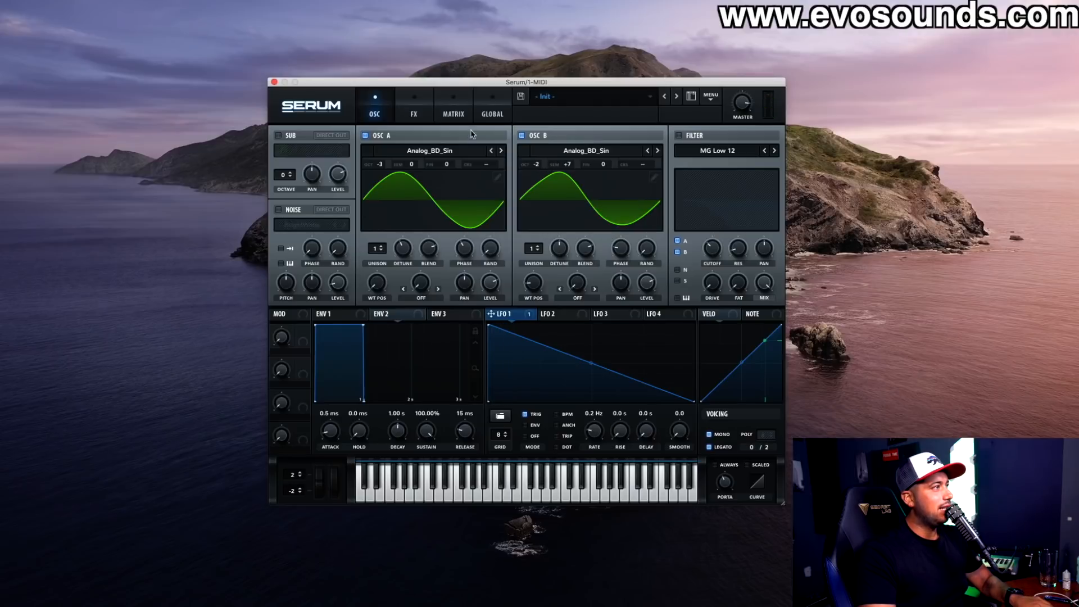
# Step: Turn the distortion and EQ effects back on
pyautogui.click(420, 105)
pyautogui.click(283, 154)
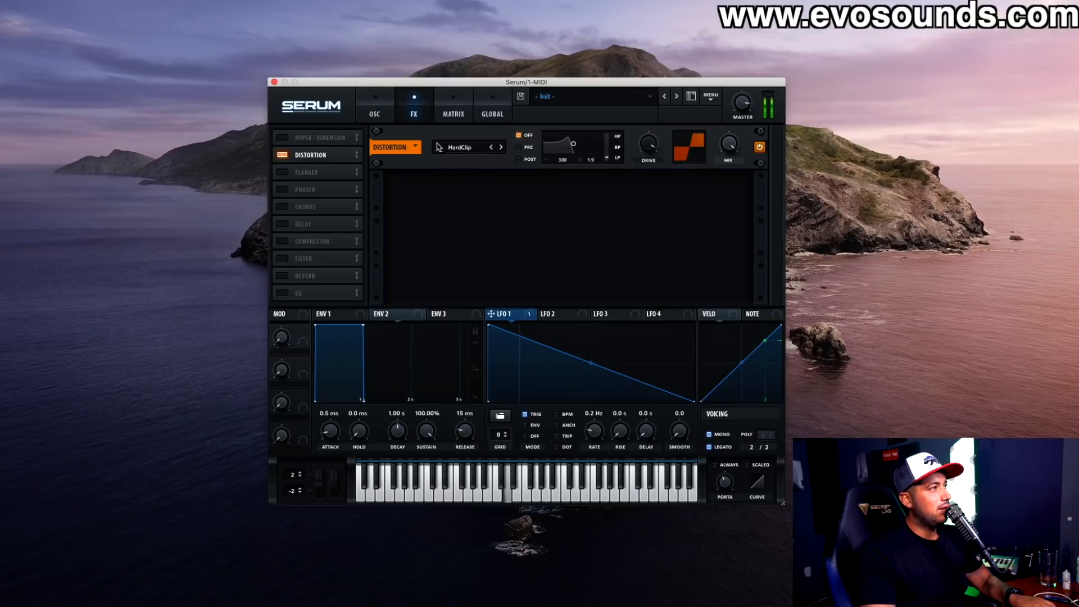
pyautogui.click(376, 115)
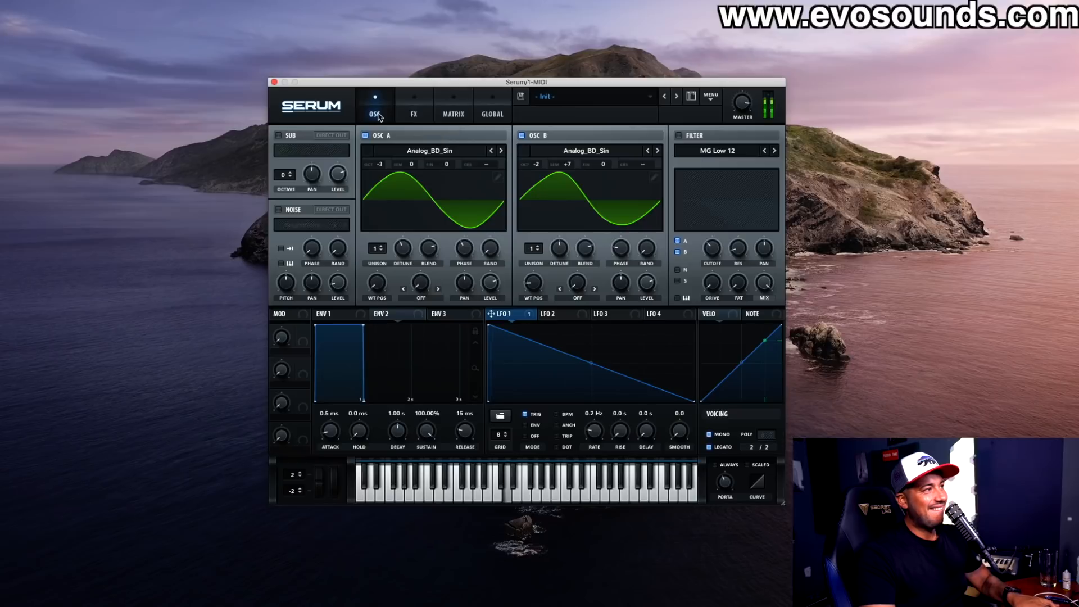
pyautogui.click(402, 114)
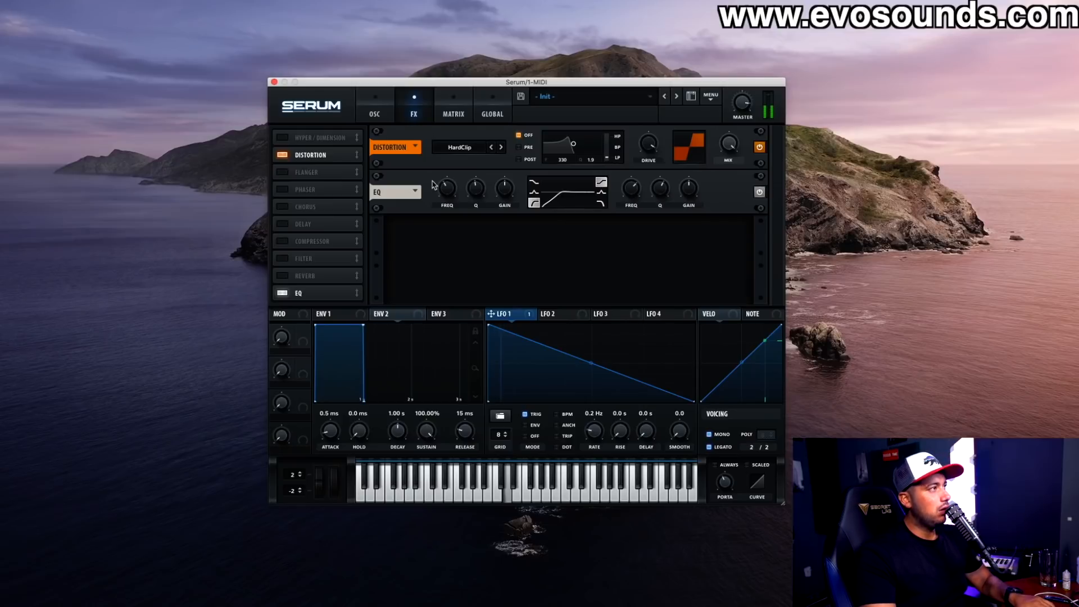
# Step: Reset oscillator B's semitone offset to 0 and set oscillator A's warp mode to FM (from B)
pyautogui.click(374, 109)
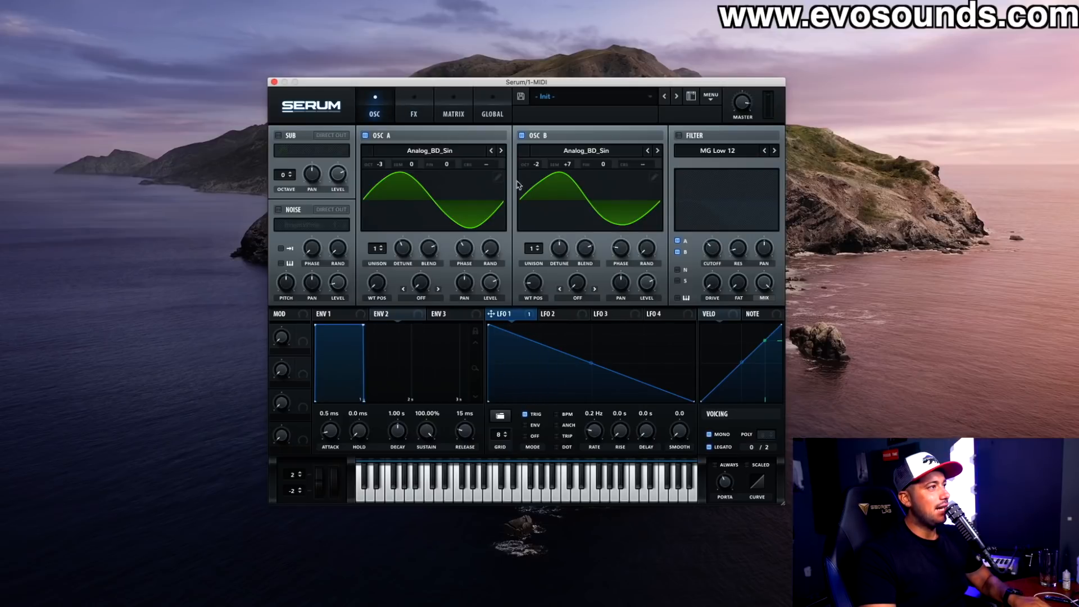
pyautogui.doubleClick(567, 168)
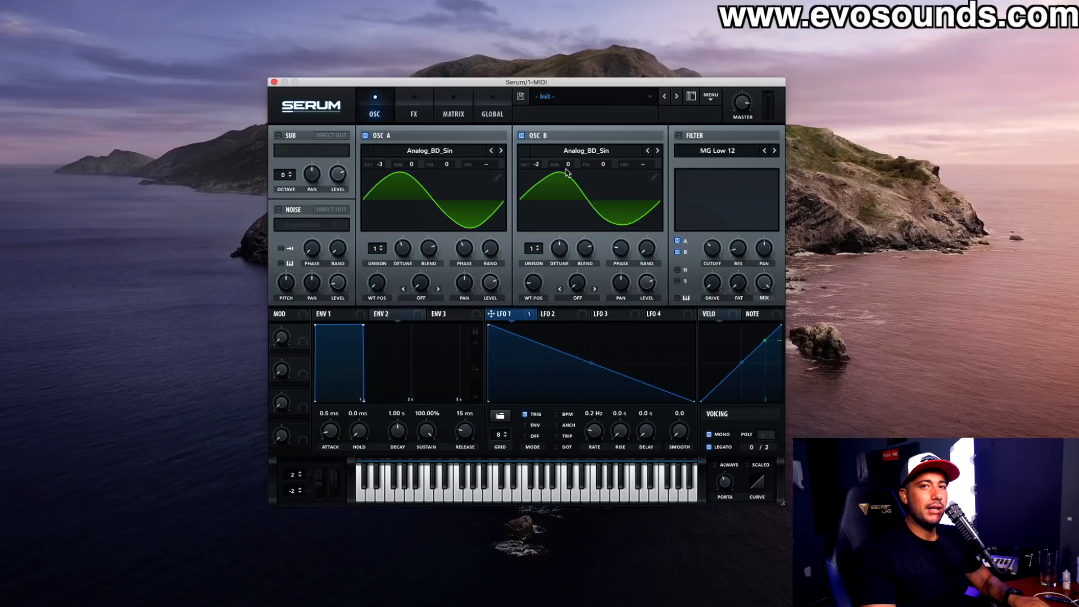
pyautogui.click(429, 298)
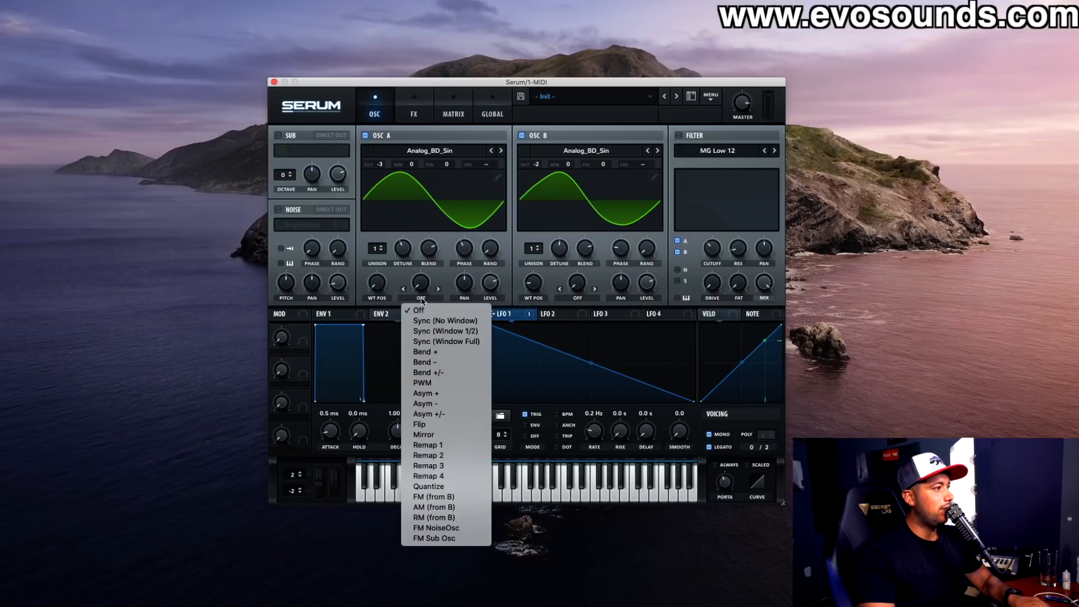
pyautogui.click(449, 495)
# Step: Raise oscillator A's FM amount and lower oscillator B's level
pyautogui.moveTo(428, 281); pyautogui.dragTo(428, 253)
pyautogui.moveTo(653, 290); pyautogui.dragTo(653, 360)
pyautogui.moveTo(428, 280); pyautogui.dragTo(427, 248)
# Step: Tune oscillator B to octave -1 and +7 semitones, and turn on the reverb effect
pyautogui.moveTo(551, 163); pyautogui.dragTo(578, 145)
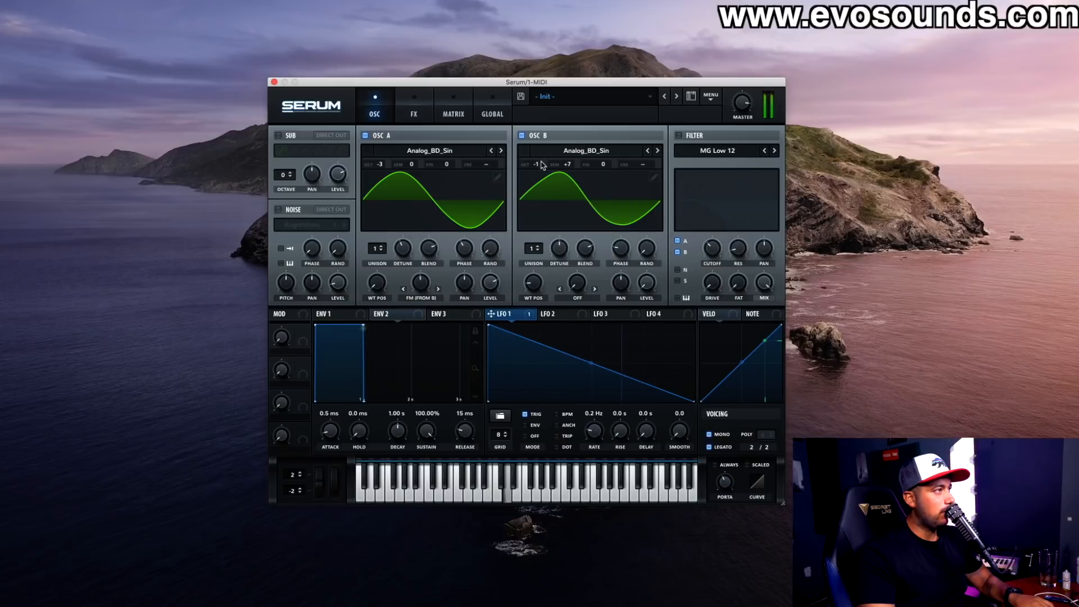
pyautogui.moveTo(539, 165)
pyautogui.click(414, 109)
pyautogui.click(282, 276)
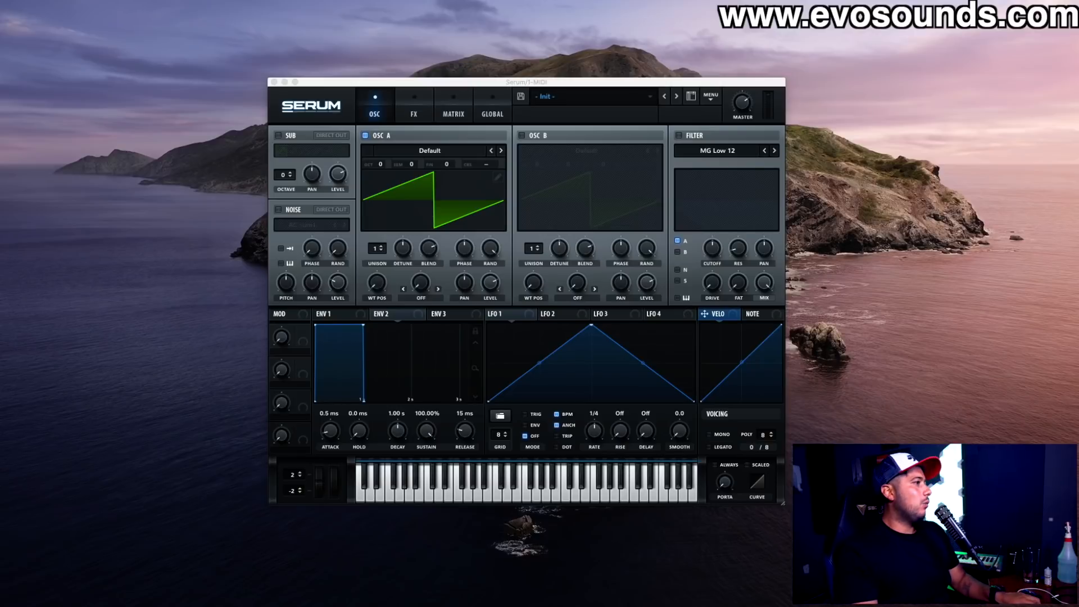
# Step: Modulate the low-pass filter's lowered cutoff with LFO 1 in envelope mode, shaped with a short attack and a curved decay
pyautogui.click(517, 317)
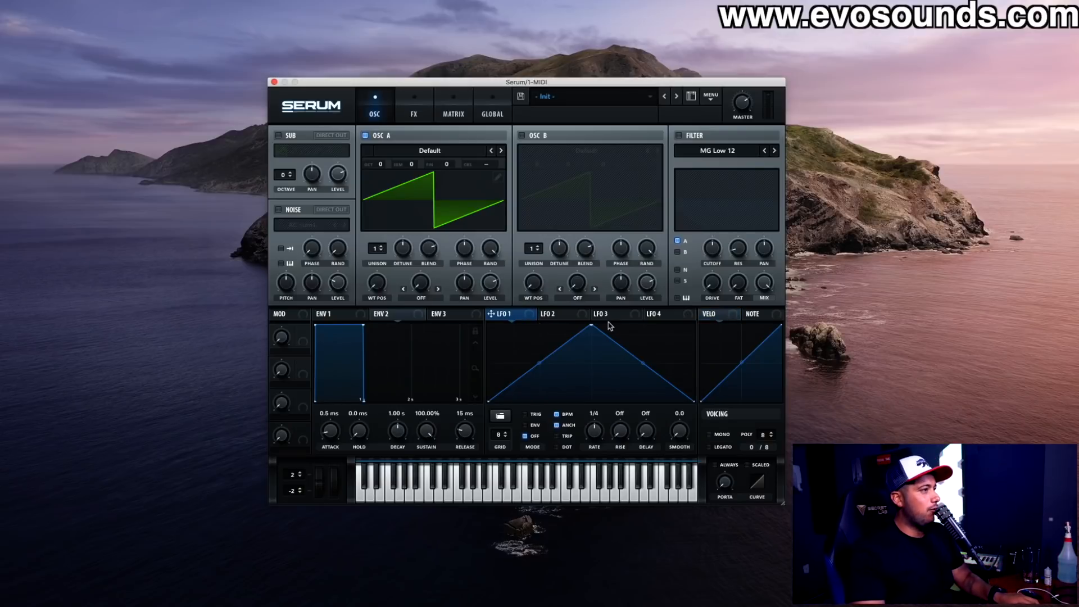
pyautogui.moveTo(591, 325); pyautogui.dragTo(512, 307)
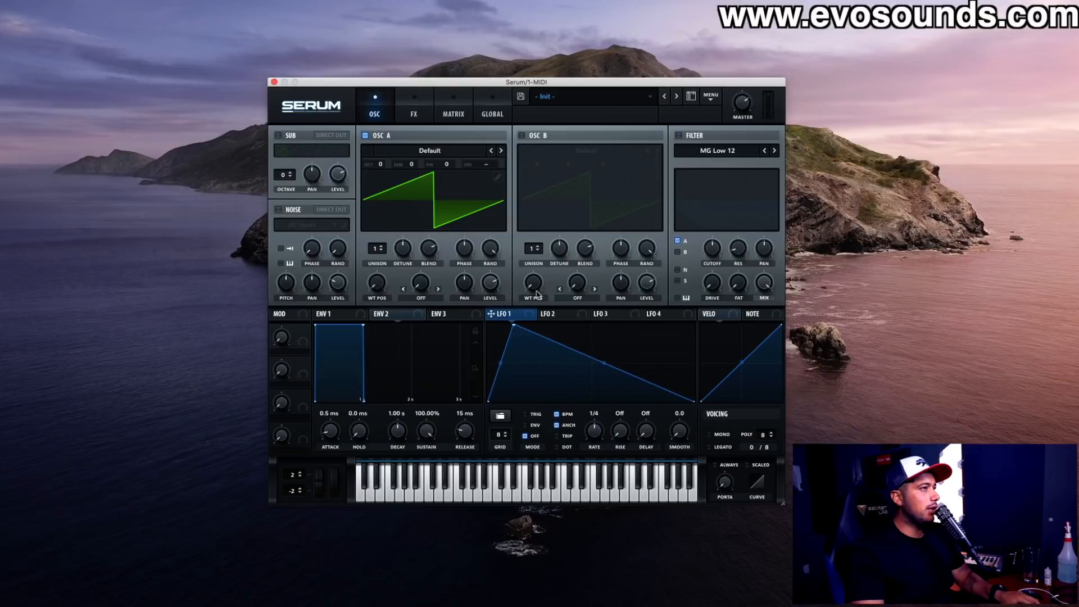
pyautogui.click(678, 136)
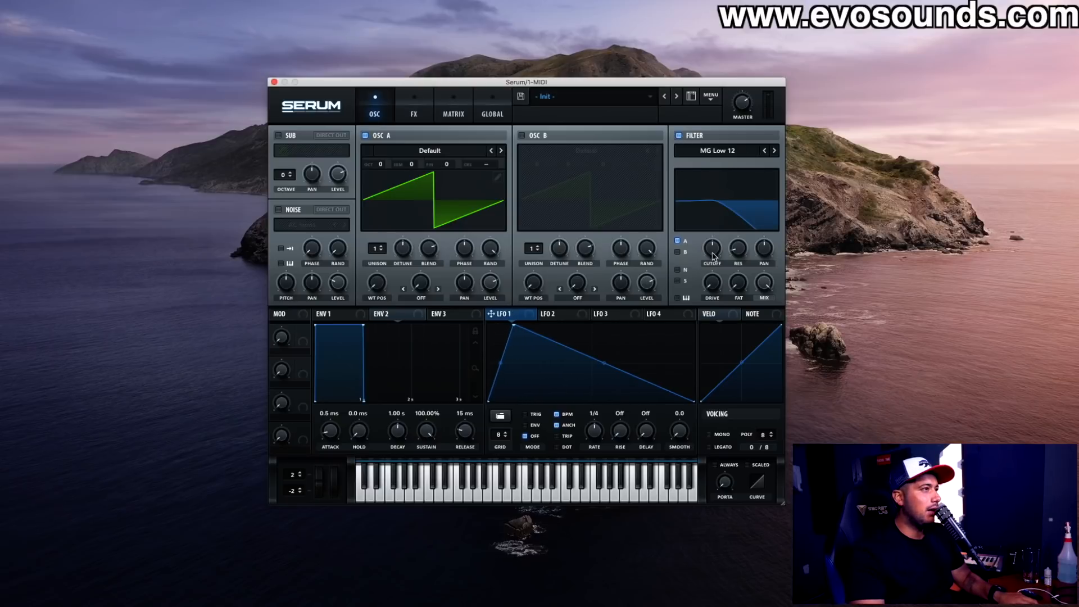
pyautogui.moveTo(720, 234); pyautogui.dragTo(589, 288)
pyautogui.moveTo(516, 313); pyautogui.dragTo(712, 248)
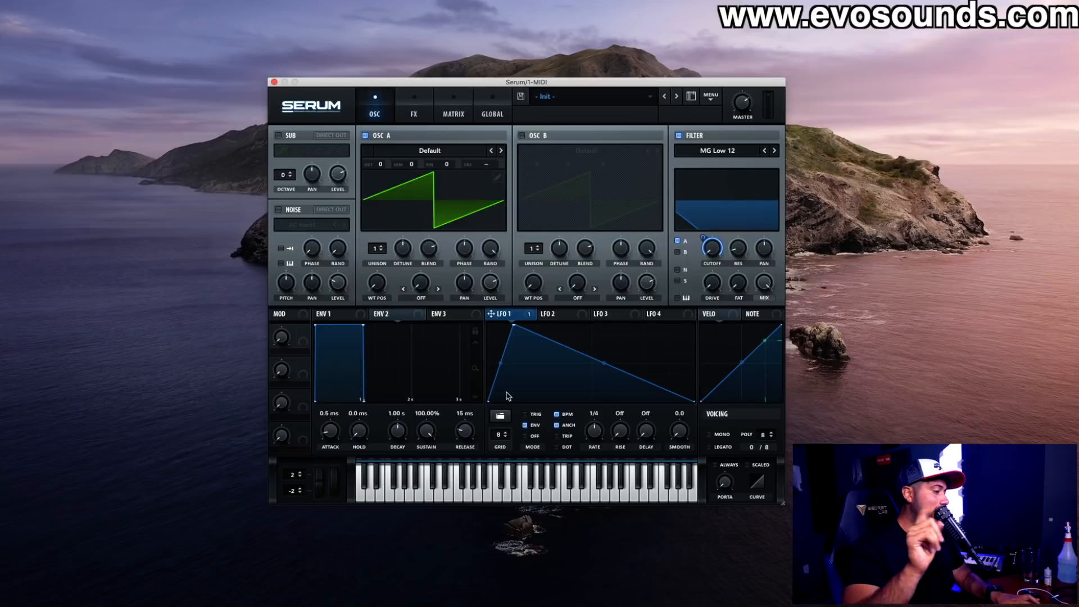
pyautogui.moveTo(605, 363); pyautogui.dragTo(599, 384)
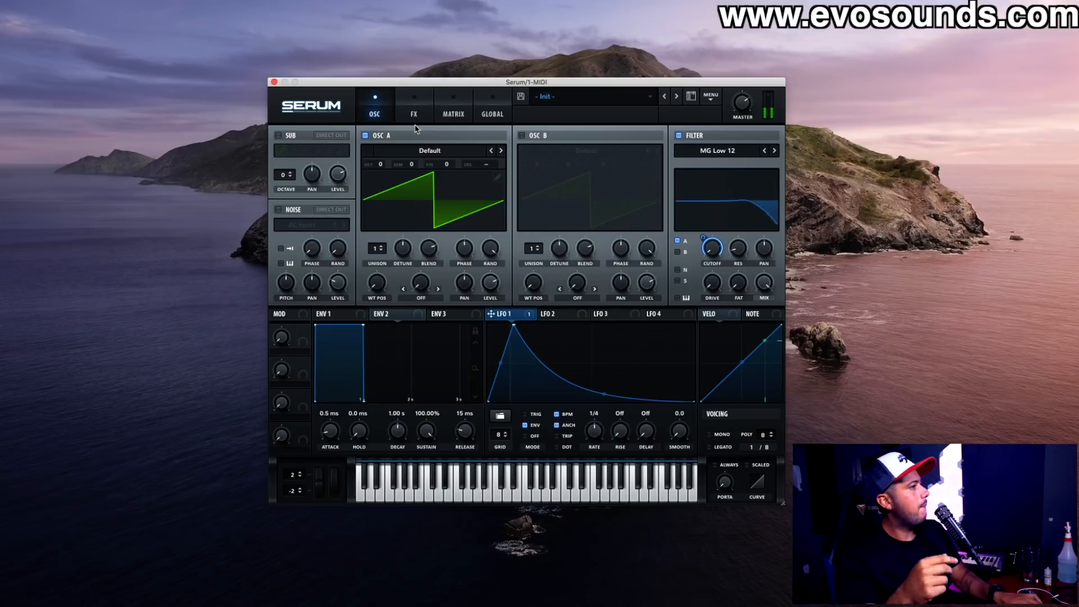
# Step: Turn on the reverb effect with a smaller size, and turn on the distortion effect
pyautogui.moveTo(749, 102)
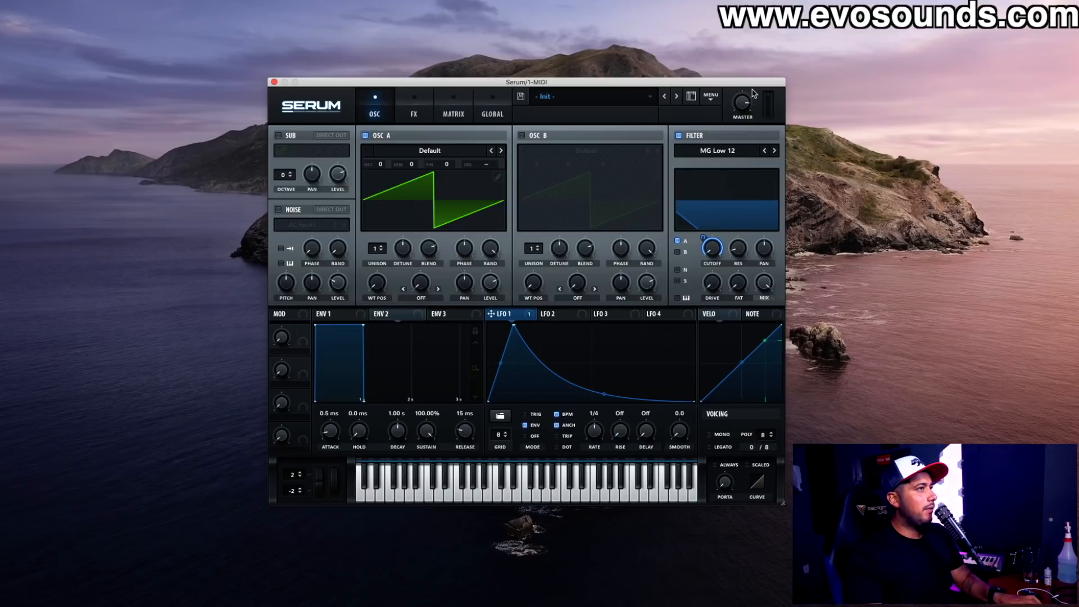
pyautogui.click(413, 115)
pyautogui.click(295, 257)
pyautogui.moveTo(484, 150); pyautogui.dragTo(479, 159)
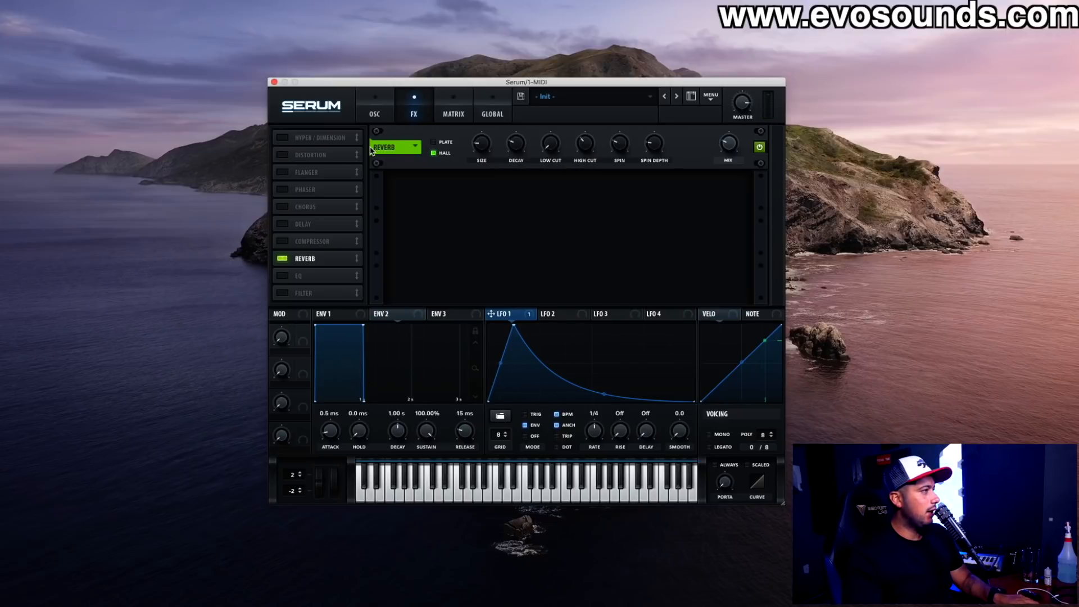
pyautogui.click(293, 160)
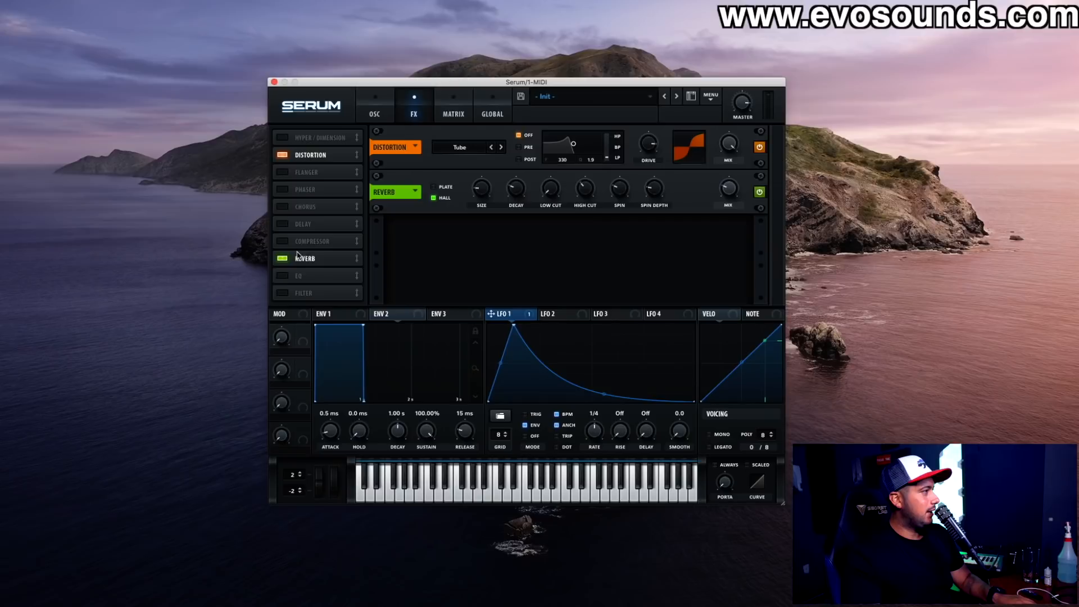
# Step: Turn on the EQ effect and set its low band to a low cut with an adjusted frequency
pyautogui.click(285, 275)
pyautogui.click(534, 248)
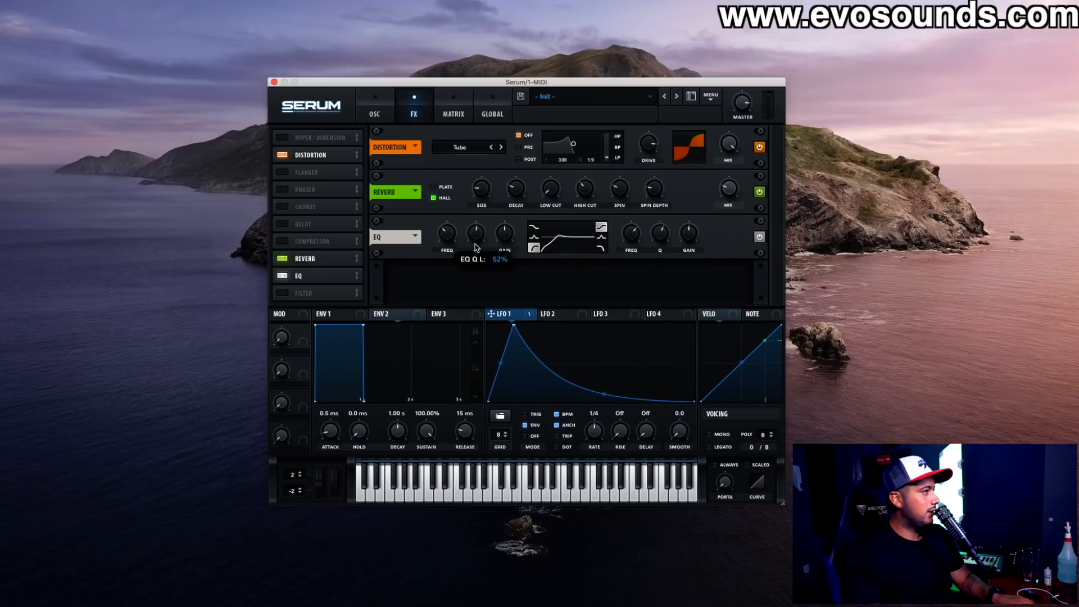
pyautogui.moveTo(457, 230); pyautogui.dragTo(455, 233)
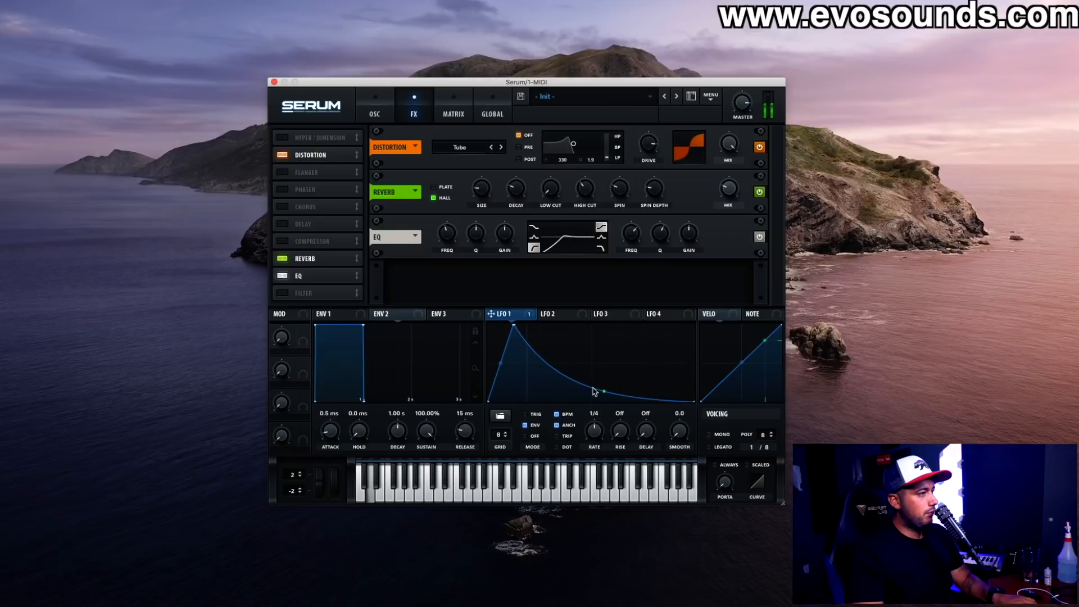
# Step: Bend LFO 1's attack curve upward and set oscillator A's unison to 6 voices
pyautogui.moveTo(504, 371); pyautogui.dragTo(498, 348)
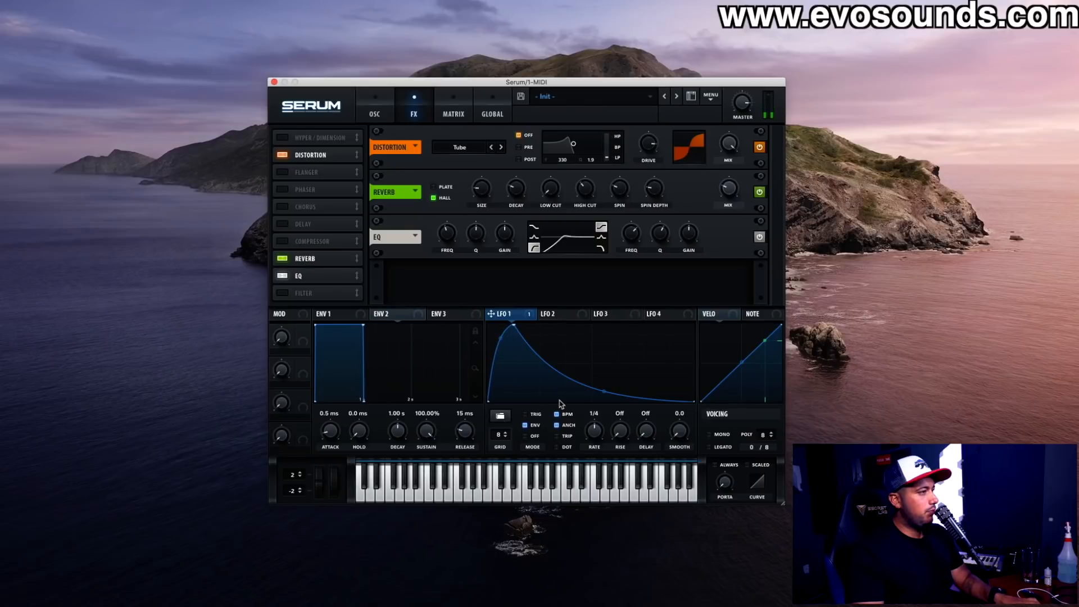
pyautogui.click(382, 115)
pyautogui.moveTo(376, 248); pyautogui.dragTo(397, 255)
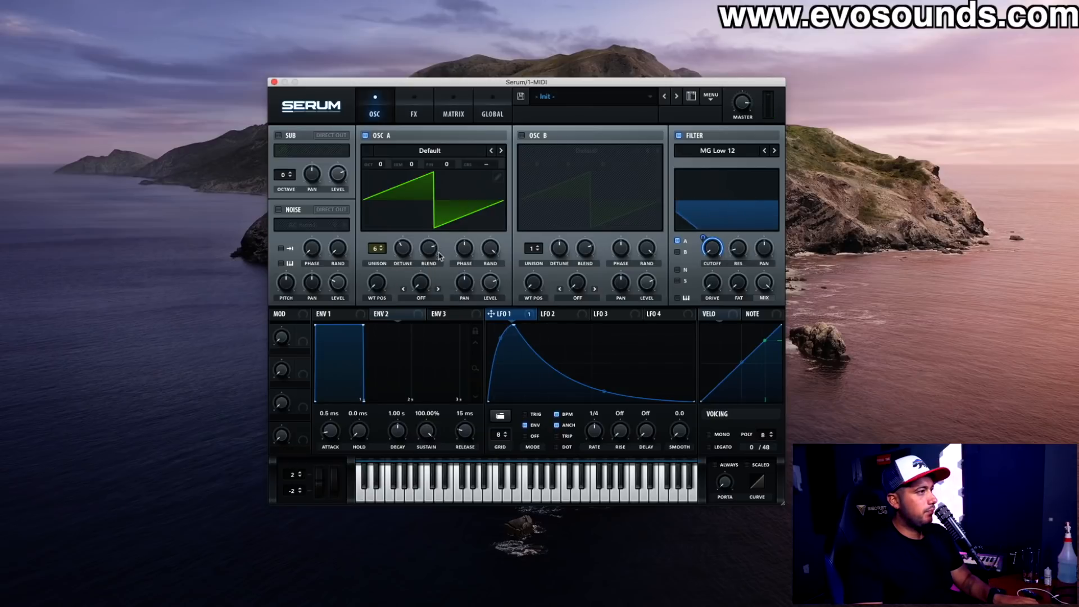
# Step: Steepen LFO 1's decay curve, straighten its rise and reposition its peak for a shorter attack
pyautogui.moveTo(549, 394); pyautogui.dragTo(538, 402)
pyautogui.moveTo(501, 339)
pyautogui.mouseDown()
pyautogui.moveTo(503, 364)
pyautogui.moveTo(497, 325)
pyautogui.mouseUp()
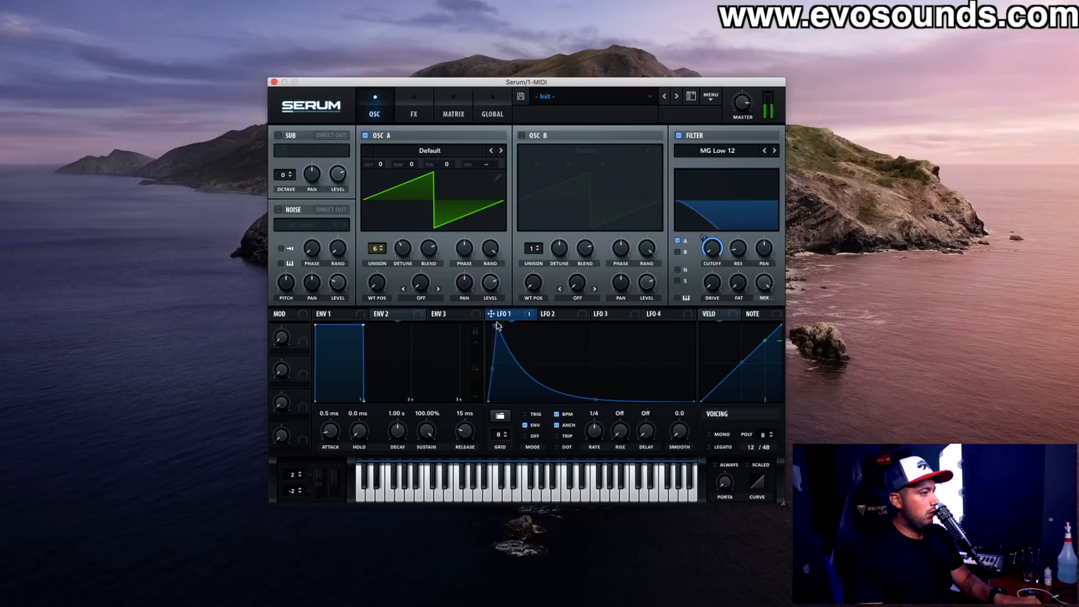
pyautogui.moveTo(496, 325); pyautogui.dragTo(518, 325)
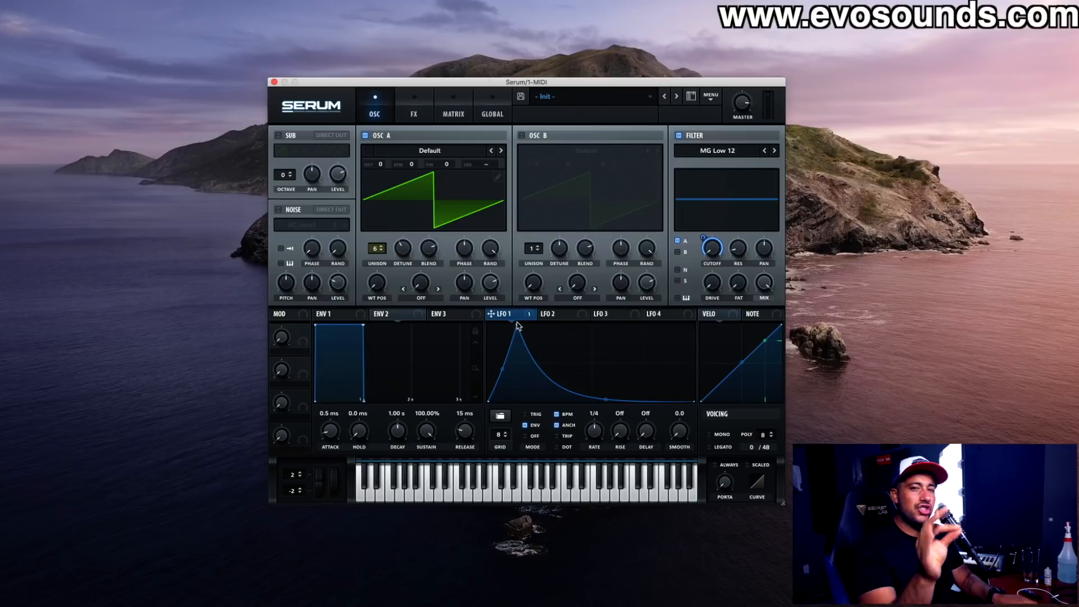
pyautogui.rightClick(518, 325)
pyautogui.click(578, 330)
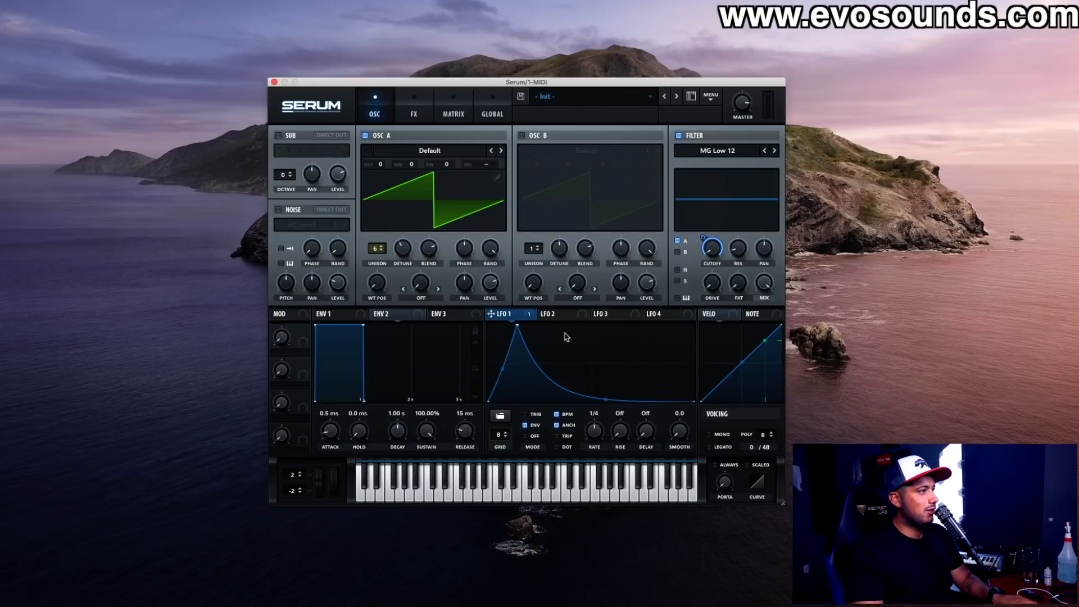
pyautogui.moveTo(517, 325); pyautogui.dragTo(504, 324)
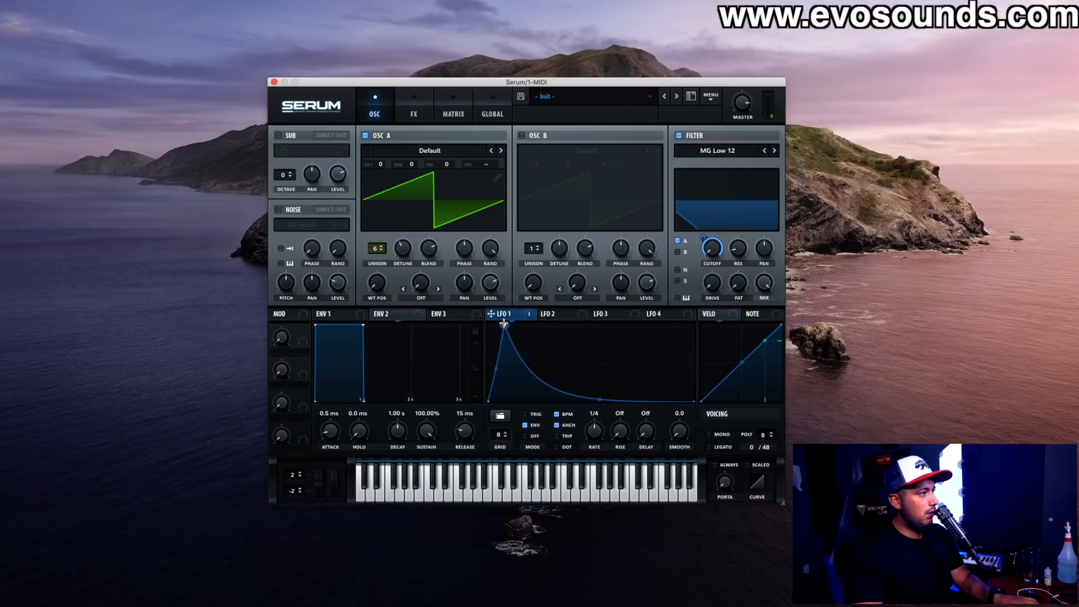
# Step: Turn on the compressor in multiband mode and set the distortion drive to 60%
pyautogui.moveTo(691, 263)
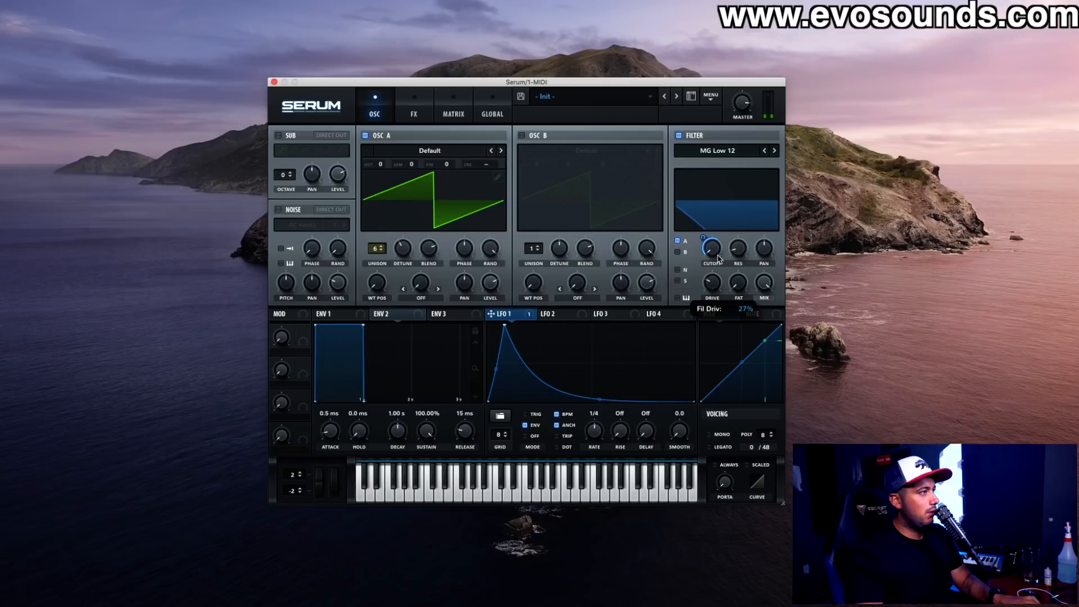
pyautogui.click(430, 115)
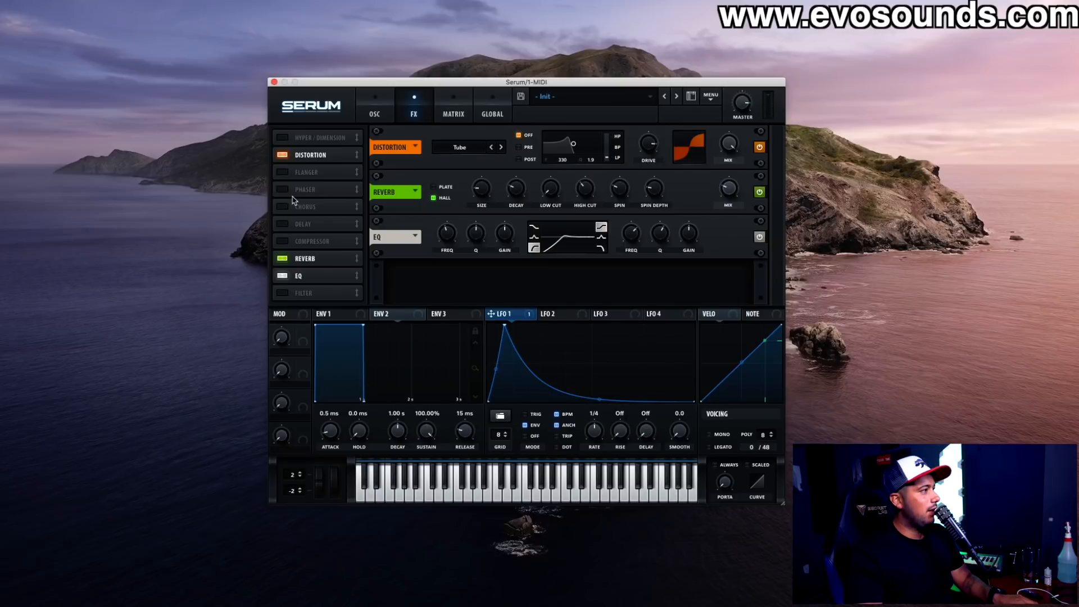
pyautogui.click(283, 243)
pyautogui.click(619, 206)
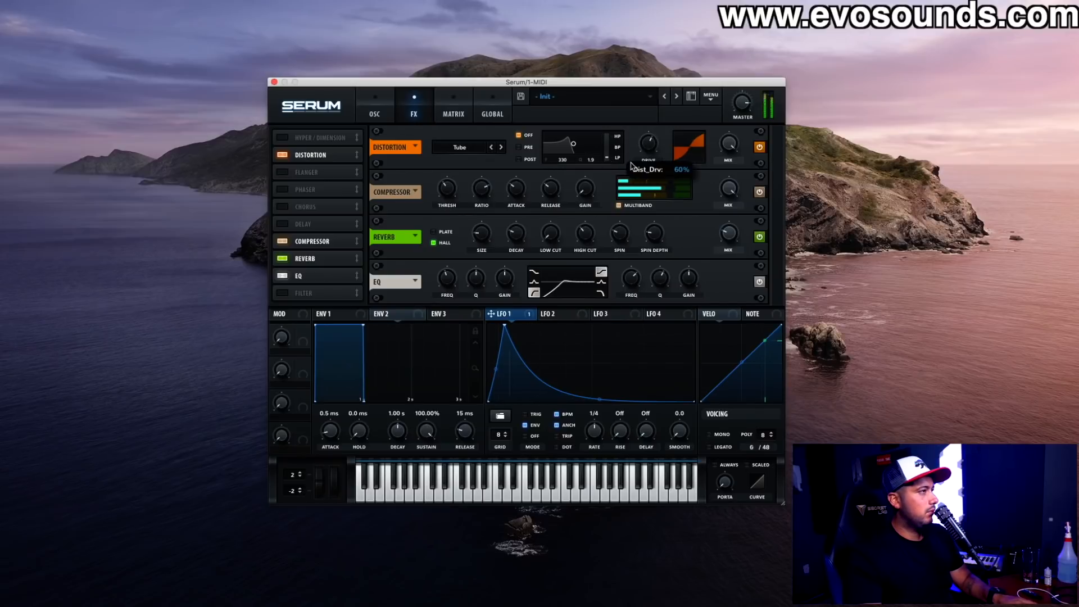
# Step: Soften LFO 1's decay curve and round its attack for a fuller filter sweep
pyautogui.click(385, 114)
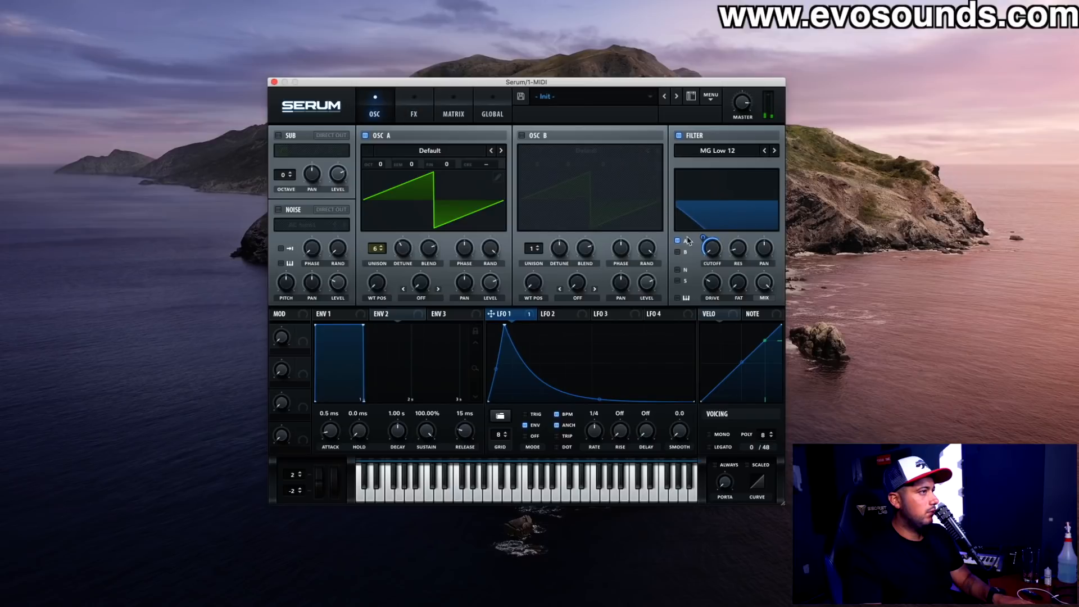
pyautogui.moveTo(703, 226)
pyautogui.moveTo(598, 400); pyautogui.dragTo(600, 393)
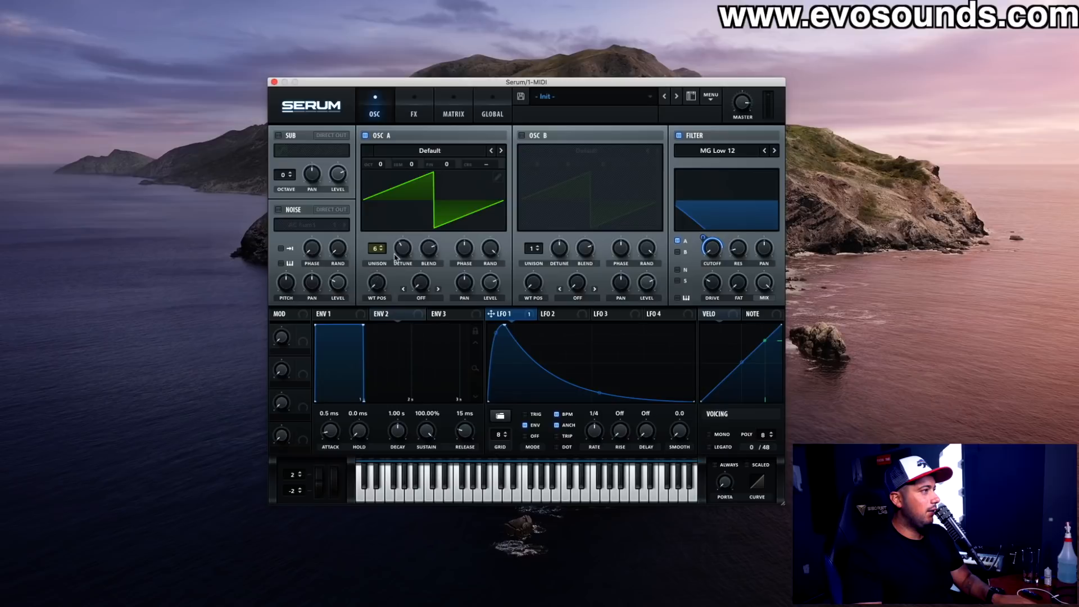
# Step: Switch the distortion type to SoftClip and turn off the compressor
pyautogui.click(415, 110)
pyautogui.click(460, 148)
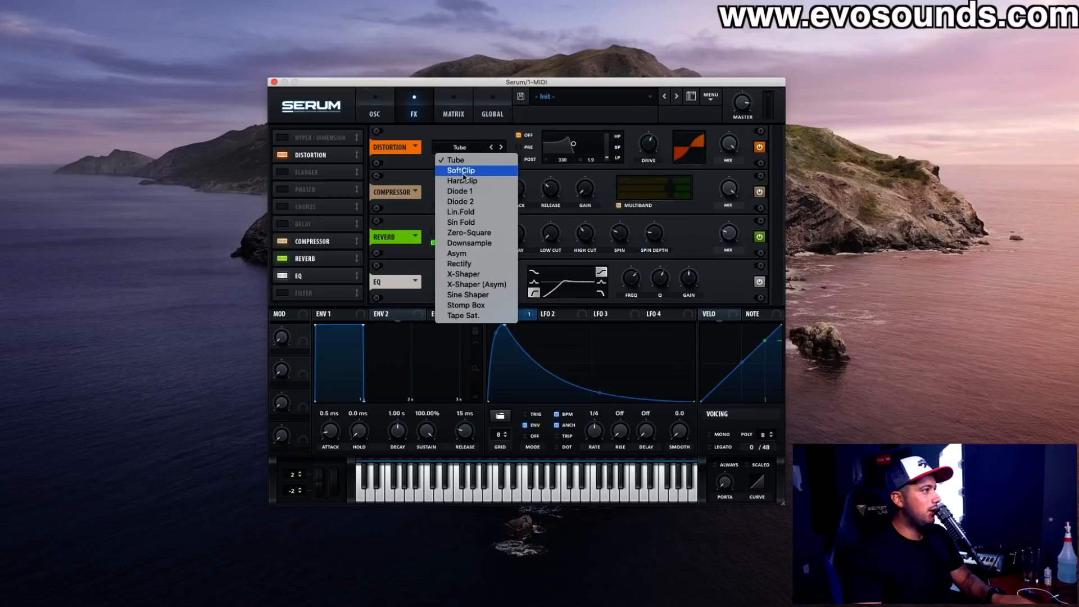
pyautogui.click(461, 170)
pyautogui.click(282, 241)
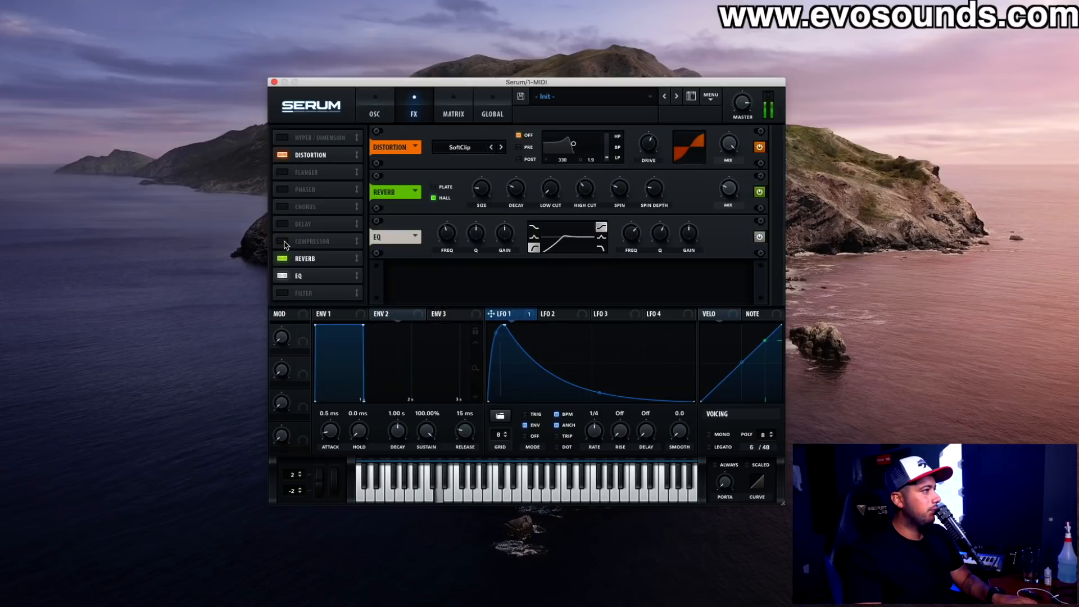
# Step: Raise the distortion drive and set LFO 1's modulation depth on the filter cutoff to 89
pyautogui.moveTo(647, 133); pyautogui.dragTo(644, 125)
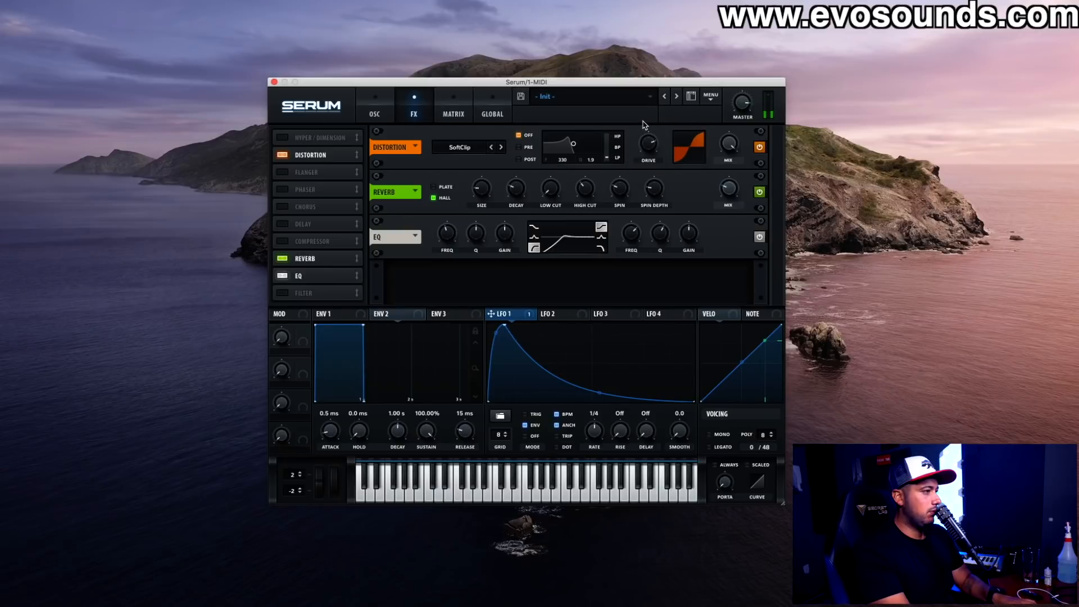
pyautogui.click(387, 117)
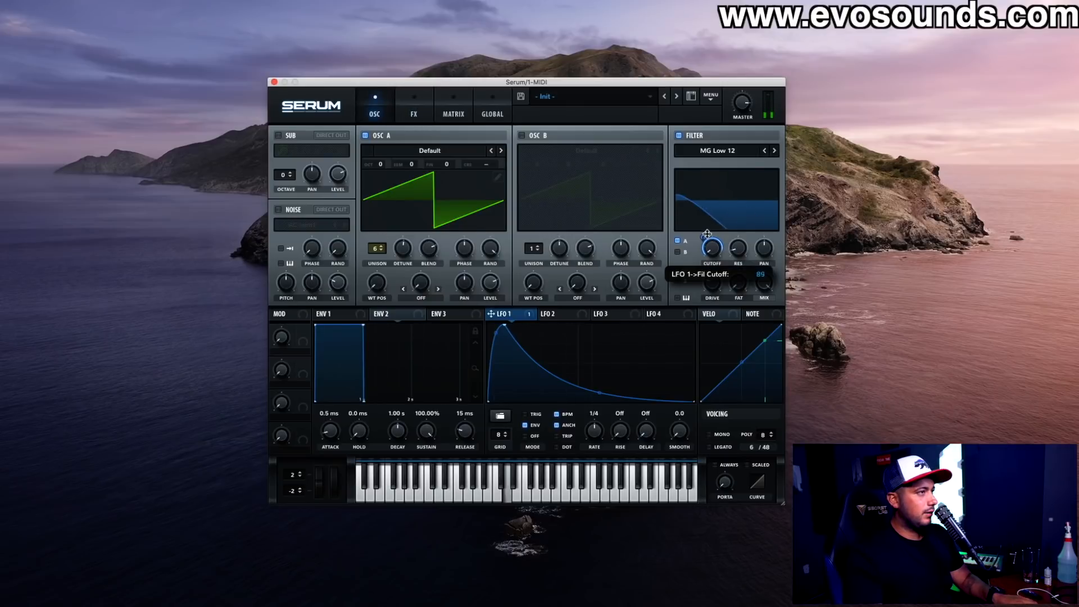
# Step: Try the chorus effect on the patch
pyautogui.click(414, 114)
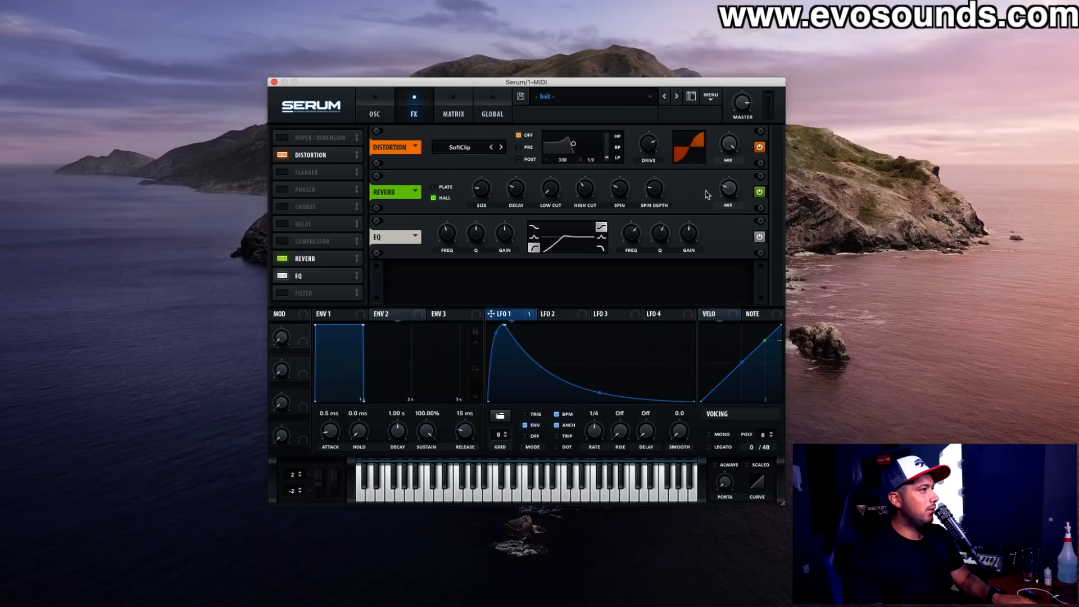
pyautogui.click(284, 207)
pyautogui.click(283, 208)
# Step: Shift LFO 1's peak slightly later for a longer attack
pyautogui.moveTo(504, 325)
pyautogui.mouseDown()
pyautogui.moveTo(495, 326)
pyautogui.moveTo(510, 324)
pyautogui.mouseUp()
pyautogui.moveTo(525, 316)
pyautogui.mouseDown()
pyautogui.moveTo(587, 304)
pyautogui.moveTo(510, 304)
pyautogui.mouseUp()
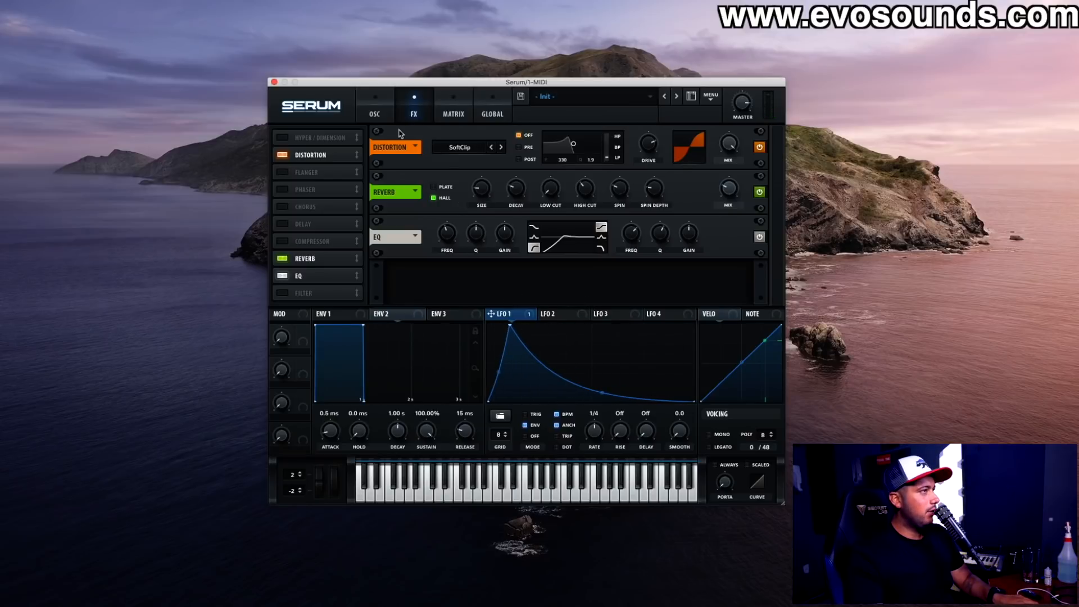
# Step: Bypass the filter and assign LFO 1 to oscillator A's level
pyautogui.click(380, 114)
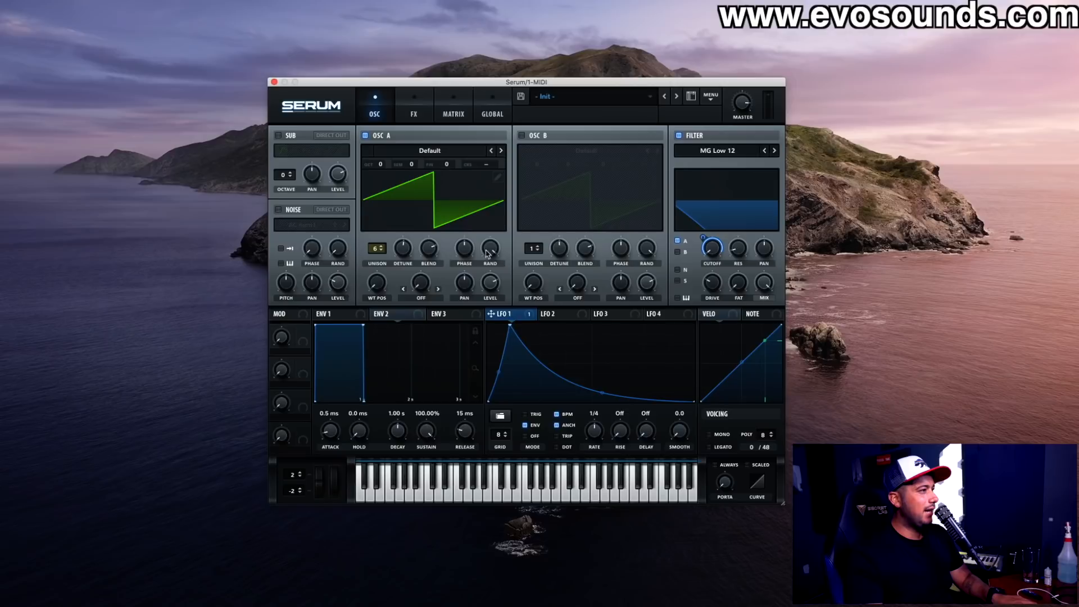
pyautogui.click(680, 136)
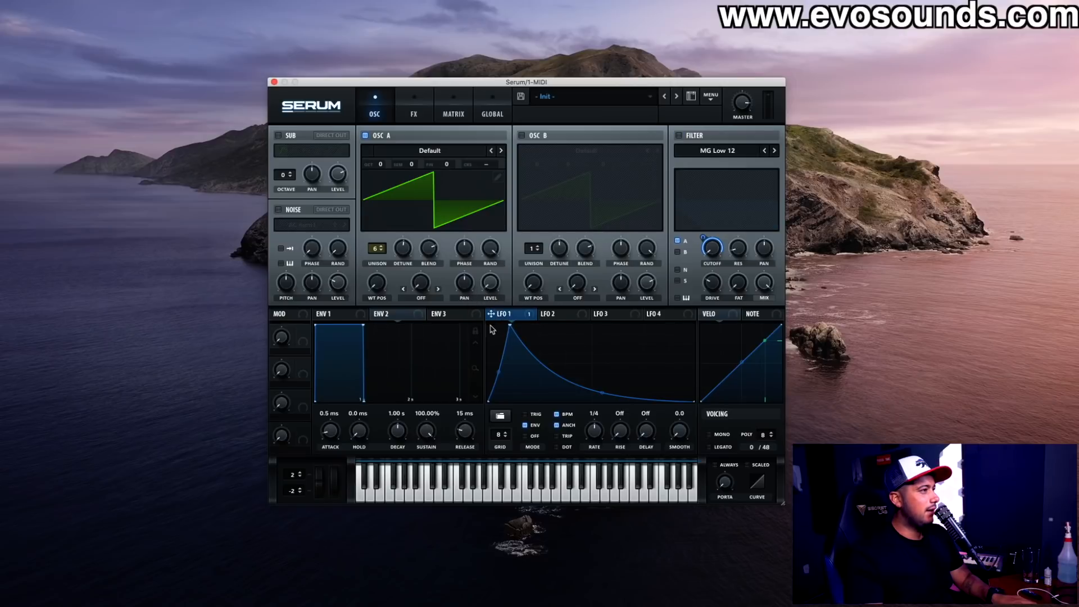
pyautogui.moveTo(494, 290)
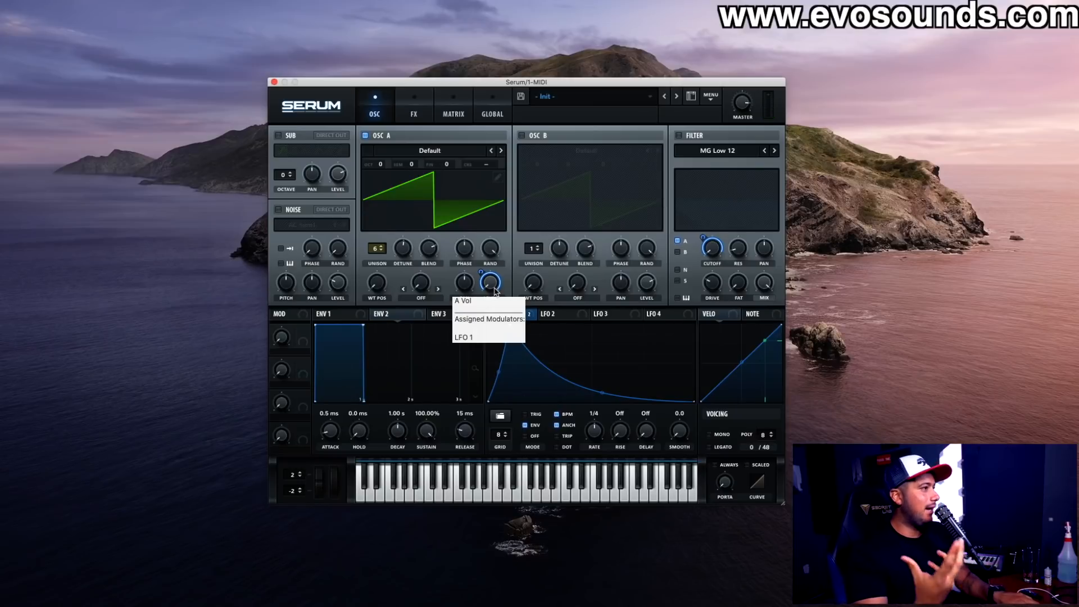
pyautogui.moveTo(395, 269)
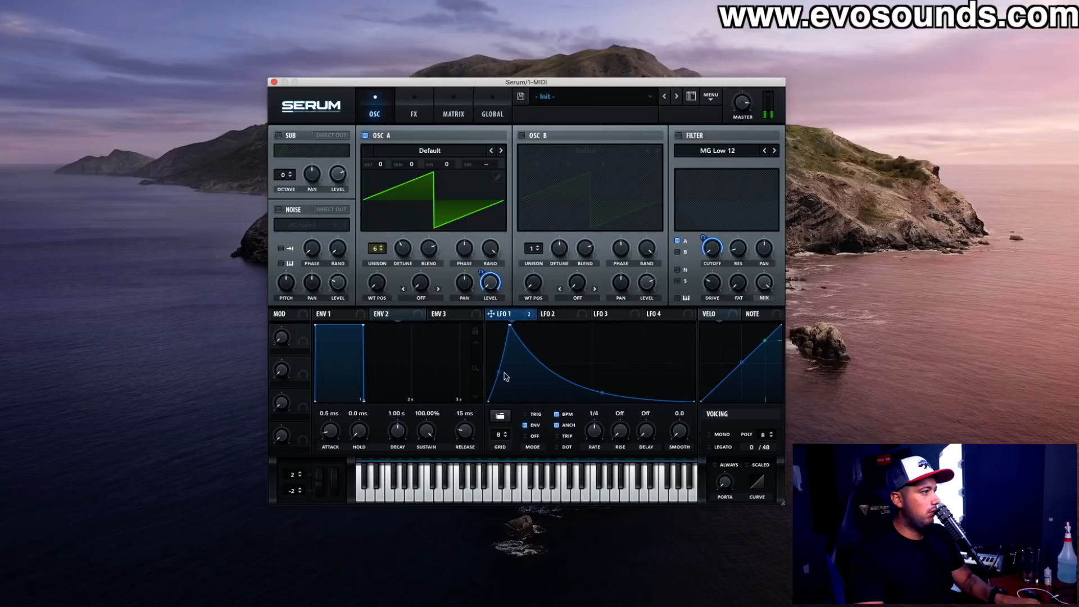
# Step: Shift LFO 1's peak earlier for a quicker attack and turn the compressor back on
pyautogui.moveTo(511, 330)
pyautogui.mouseDown()
pyautogui.moveTo(544, 303)
pyautogui.moveTo(515, 308)
pyautogui.moveTo(506, 326)
pyautogui.mouseUp()
pyautogui.click(414, 113)
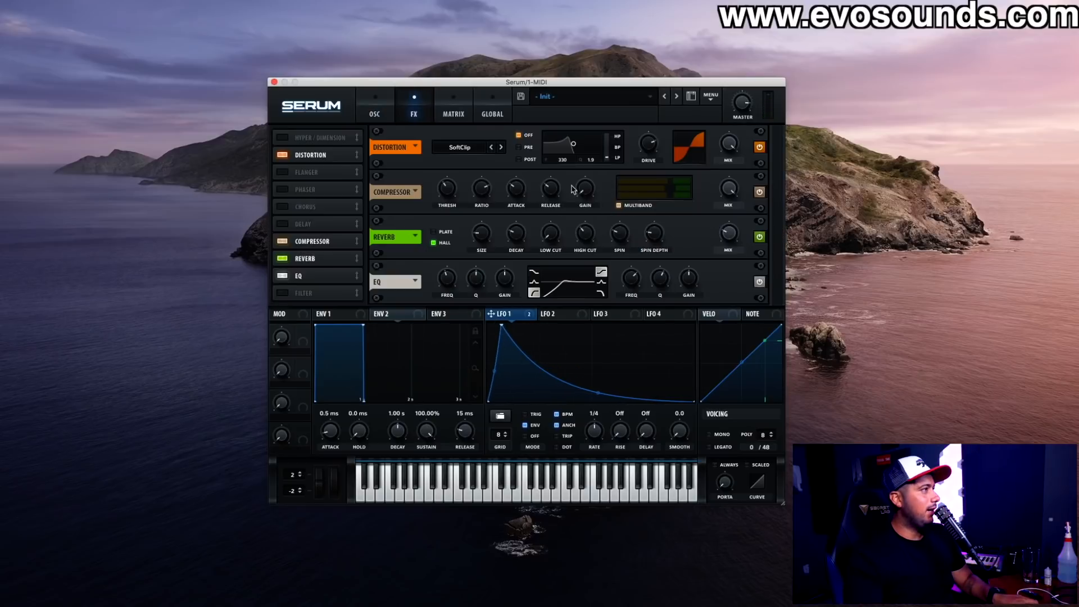
# Step: Load the Basic Shapes wavetable in oscillator A and adjust its wavetable position to a pulse shape
pyautogui.click(384, 112)
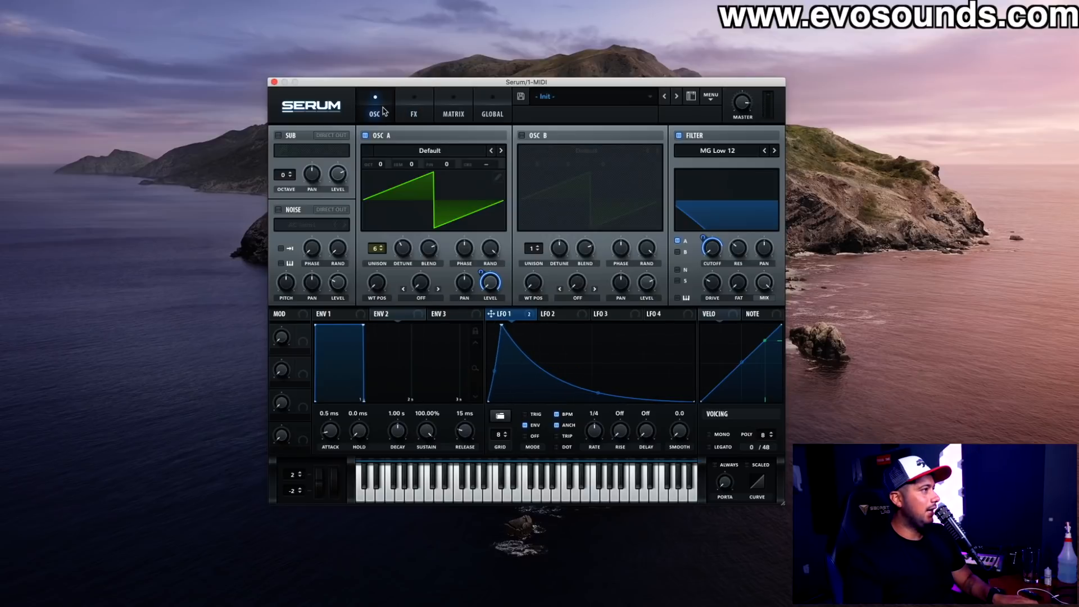
pyautogui.click(419, 147)
pyautogui.moveTo(422, 164)
pyautogui.click(523, 215)
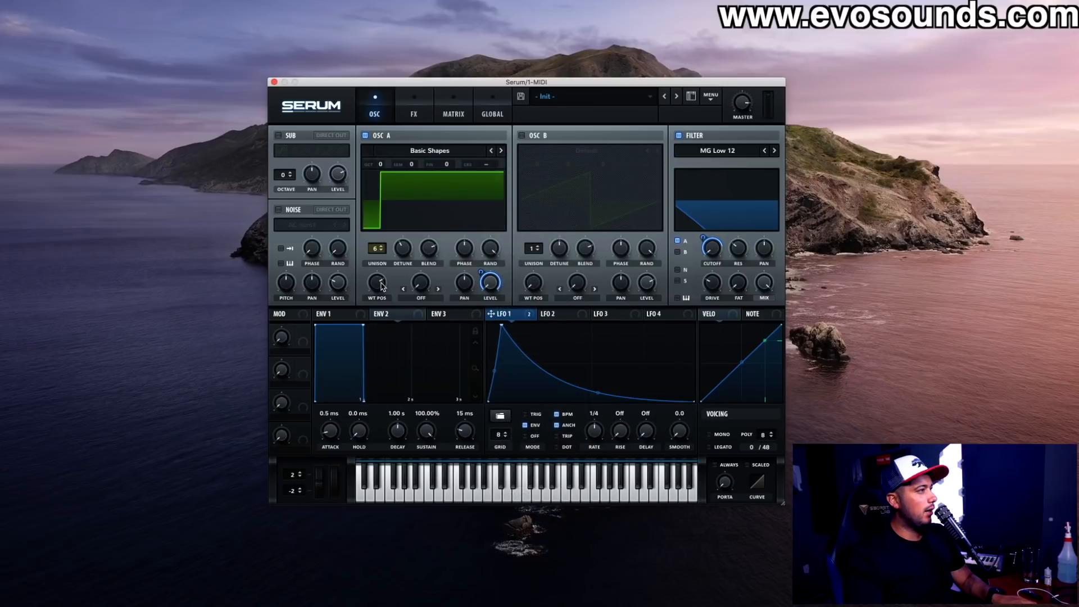
pyautogui.moveTo(383, 286); pyautogui.dragTo(375, 295)
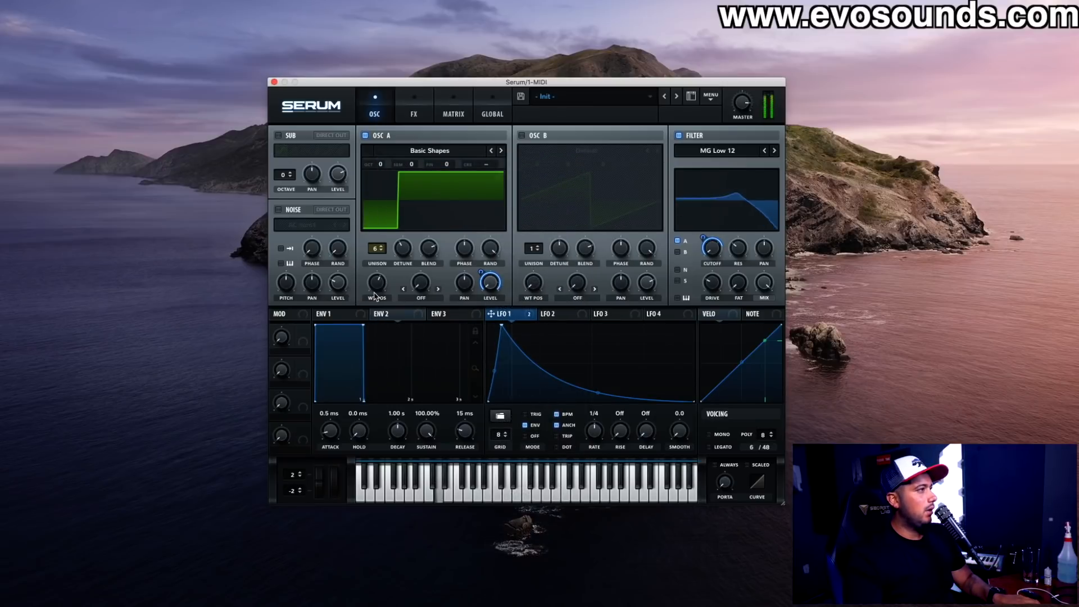
# Step: Move oscillator A's wavetable position to a square shape, and shift LFO 1's peak later and back for a quick attack
pyautogui.moveTo(368, 292); pyautogui.dragTo(366, 306)
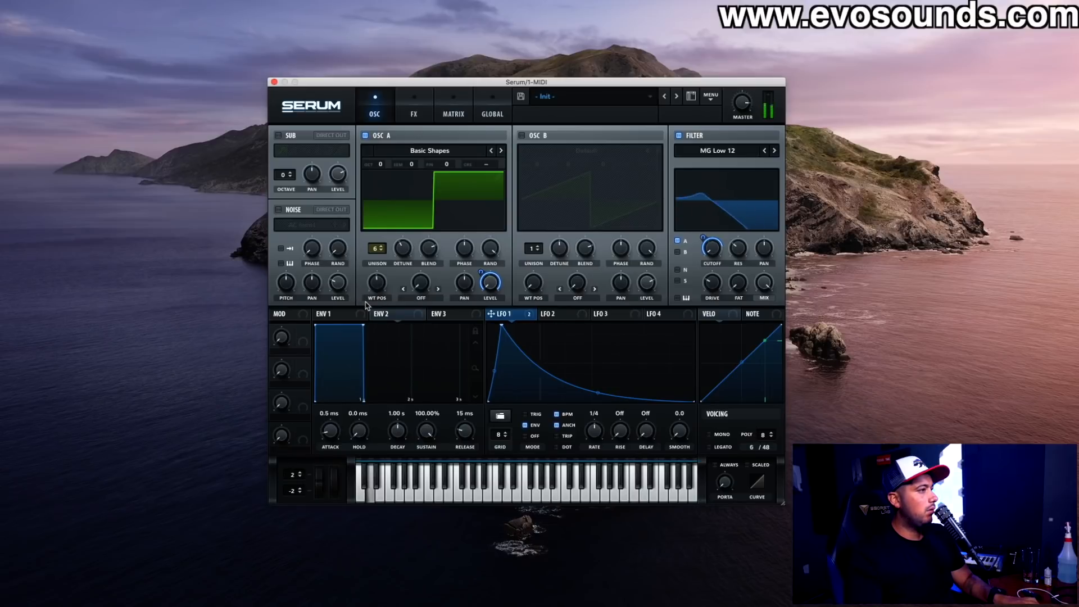
pyautogui.moveTo(737, 248)
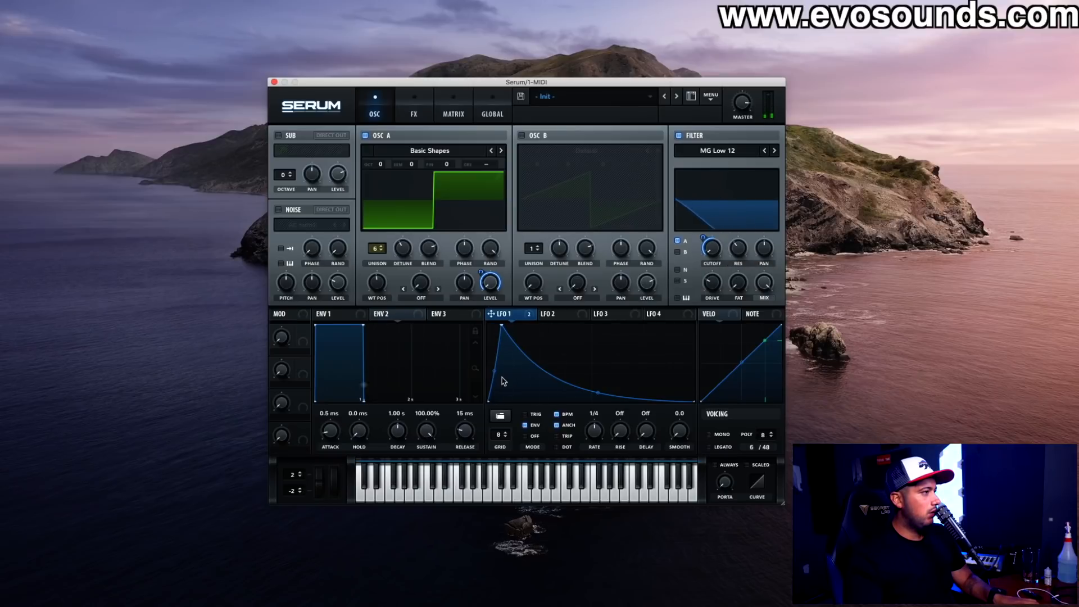
pyautogui.moveTo(501, 326); pyautogui.dragTo(537, 313)
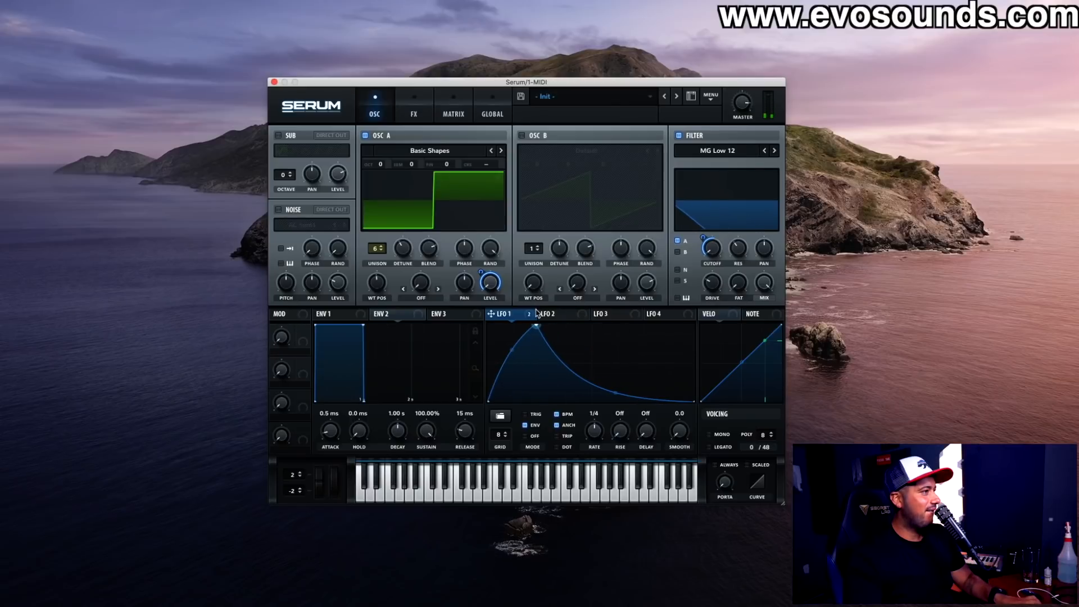
pyautogui.moveTo(537, 313); pyautogui.dragTo(503, 315)
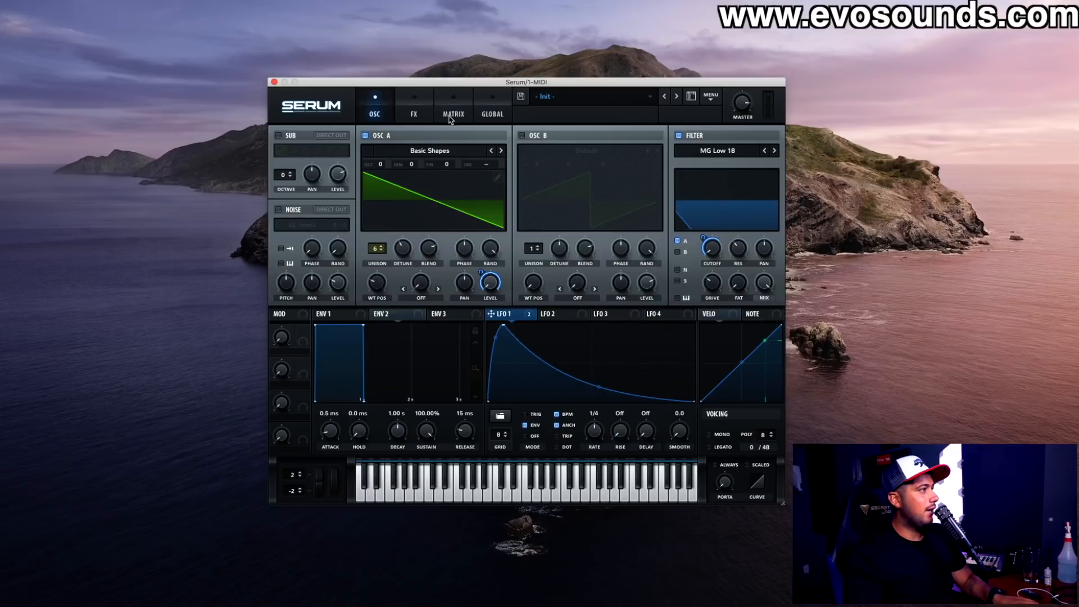
# Step: Turn on the EQ and Reverb effects
pyautogui.click(413, 111)
pyautogui.click(282, 259)
pyautogui.moveTo(304, 259); pyautogui.dragTo(311, 293)
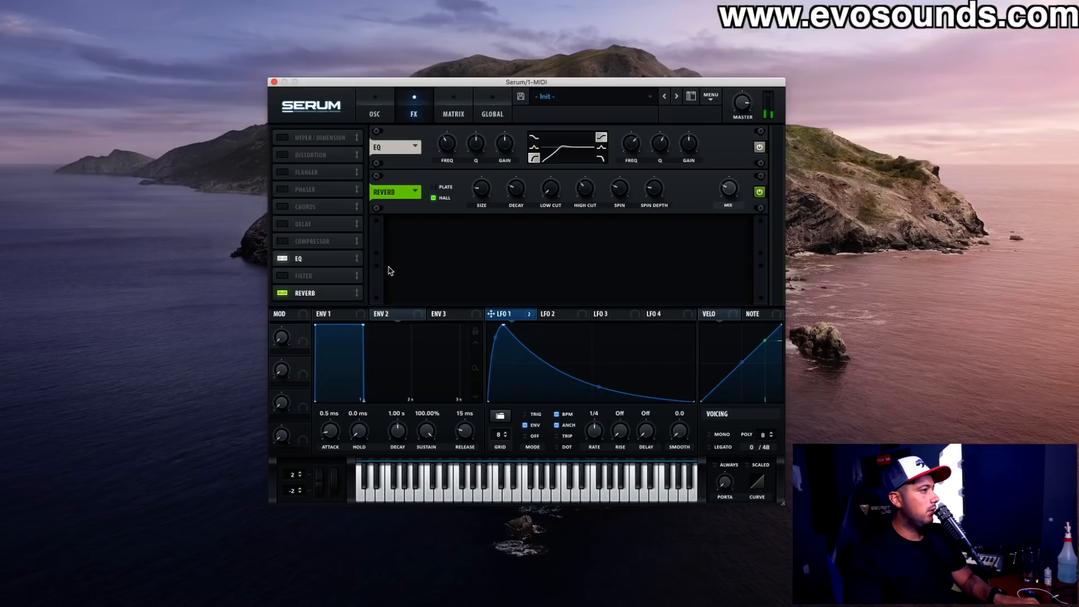
# Step: Raise the filter resonance to 60% and reduce oscillator A to 1 unison voice with less random phase
pyautogui.click(373, 108)
pyautogui.moveTo(704, 237); pyautogui.dragTo(704, 237)
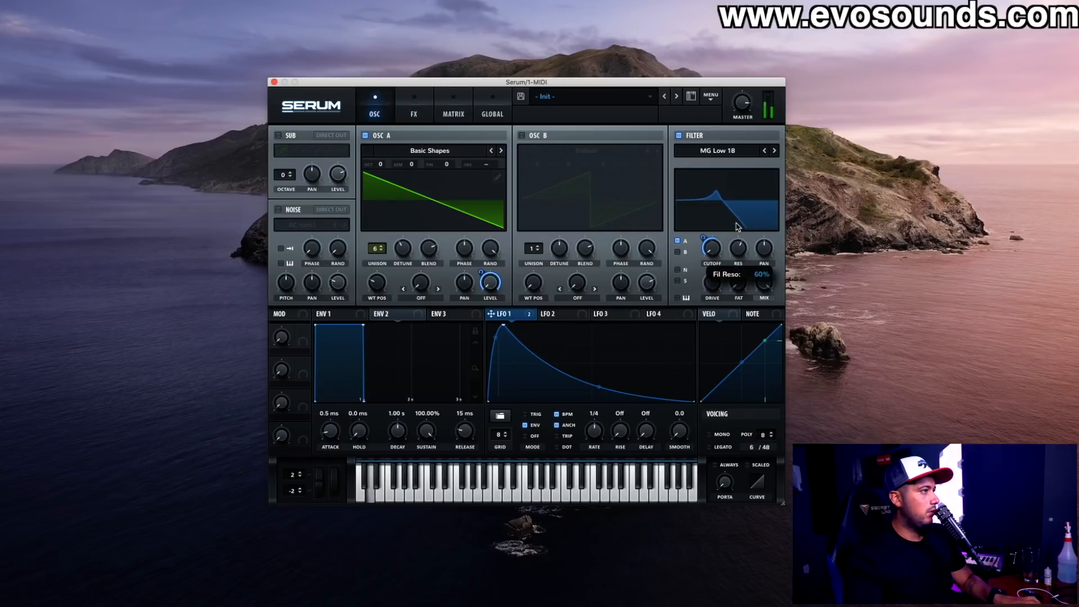
pyautogui.moveTo(377, 248); pyautogui.dragTo(379, 281)
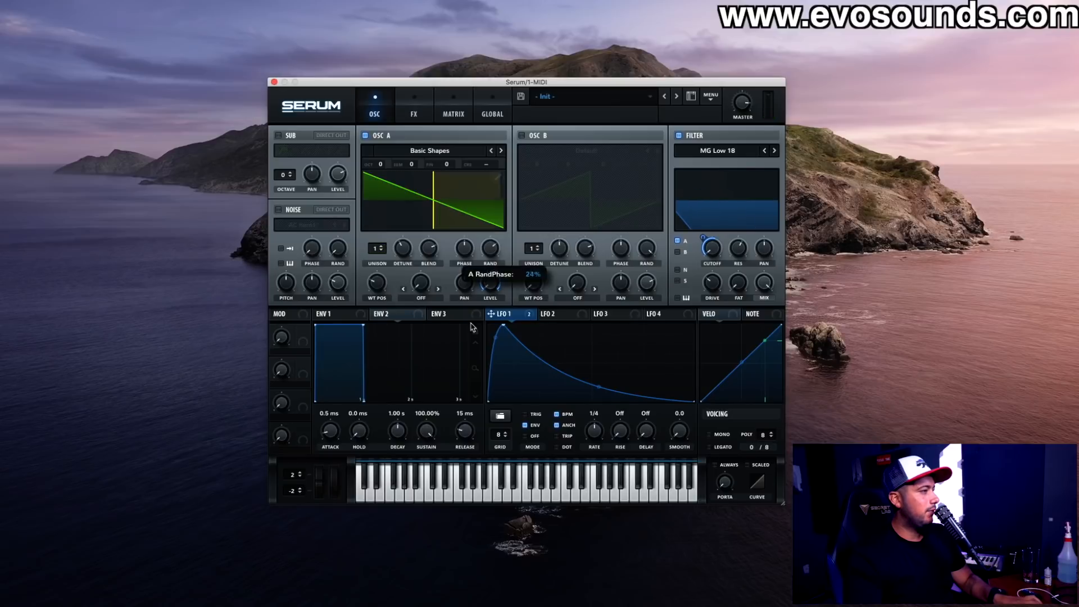
pyautogui.moveTo(473, 328); pyautogui.dragTo(453, 344)
pyautogui.moveTo(704, 240); pyautogui.dragTo(722, 257)
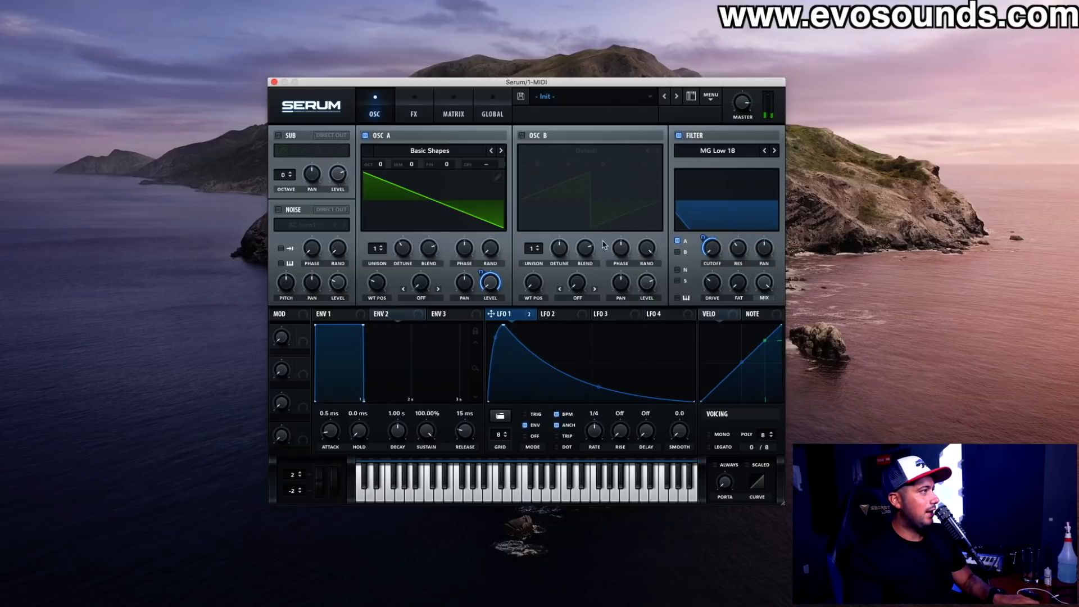
# Step: Set oscillator A's unison to 4 voices and turn the EQ effect back on
pyautogui.click(416, 111)
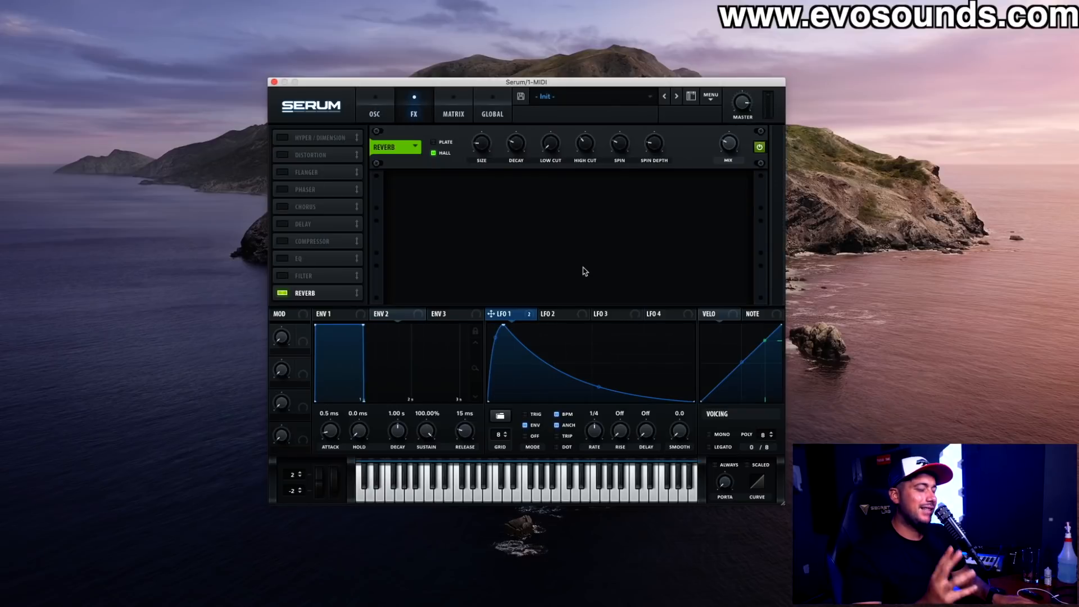
pyautogui.click(365, 98)
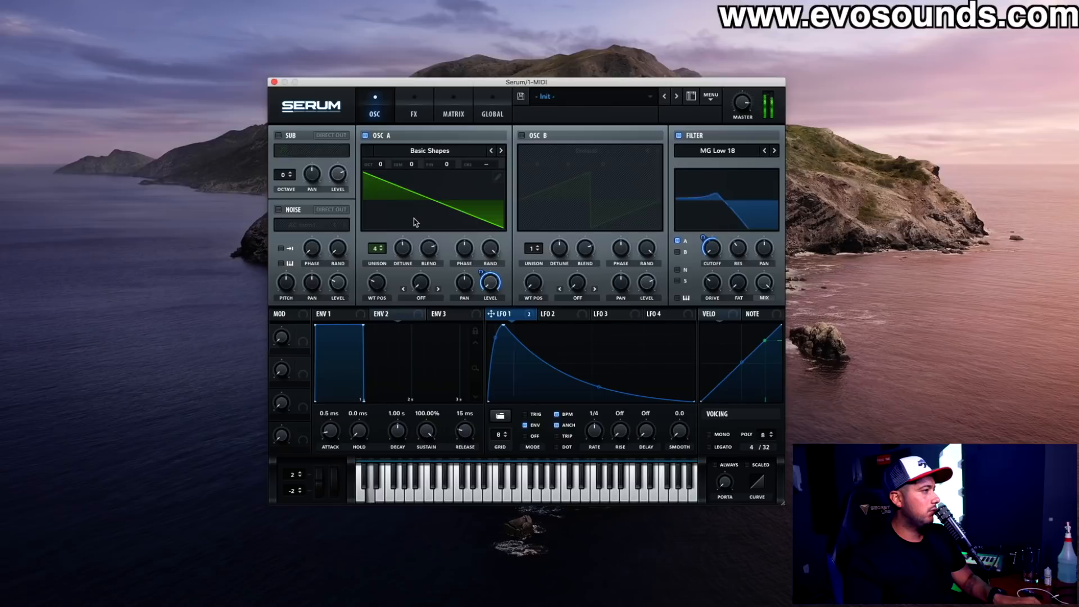
pyautogui.click(425, 104)
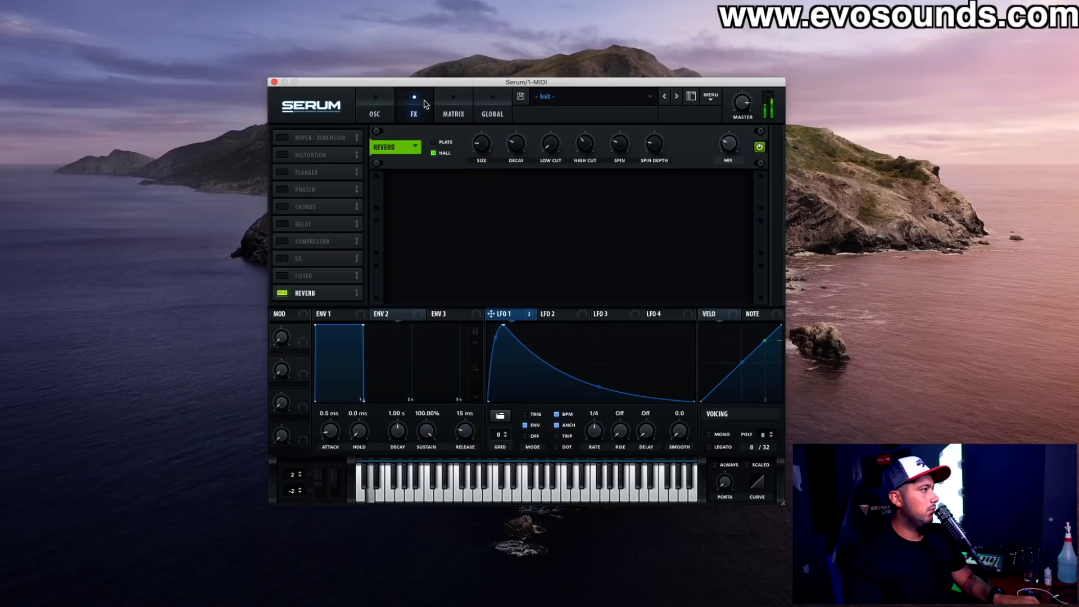
pyautogui.click(282, 259)
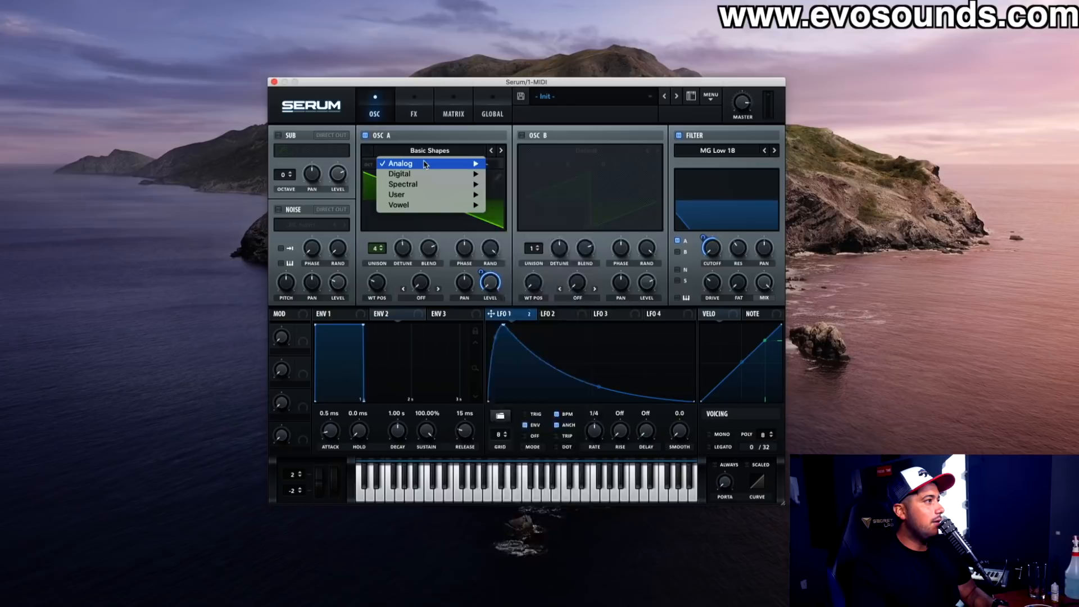
# Step: Load the DS Saw and Tri wavetable in oscillator A and step back through the Analog tables to BS2 - Filthy
pyautogui.moveTo(424, 163)
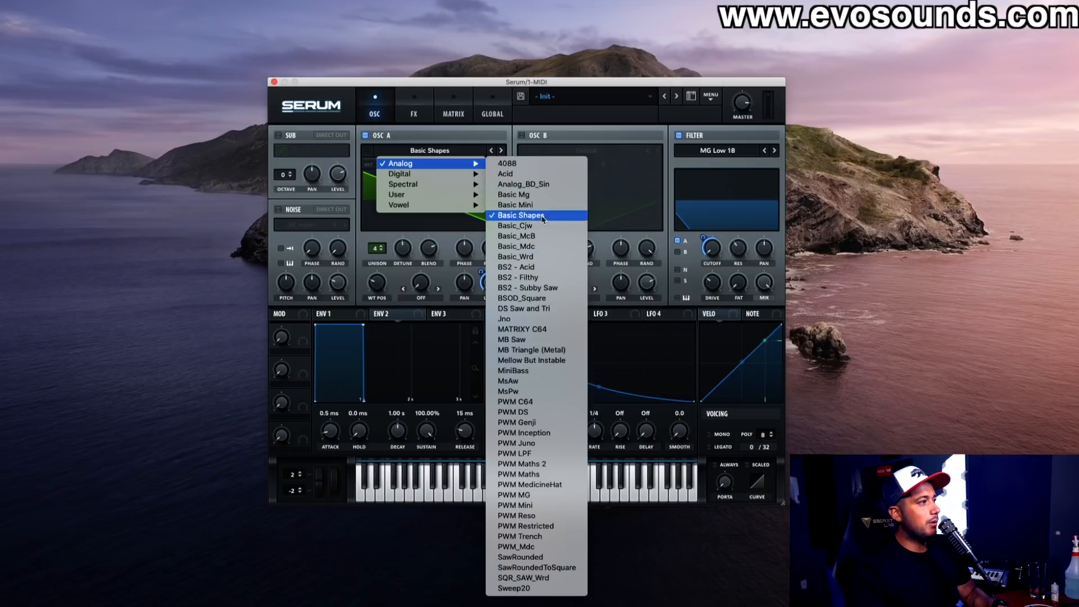
pyautogui.click(536, 309)
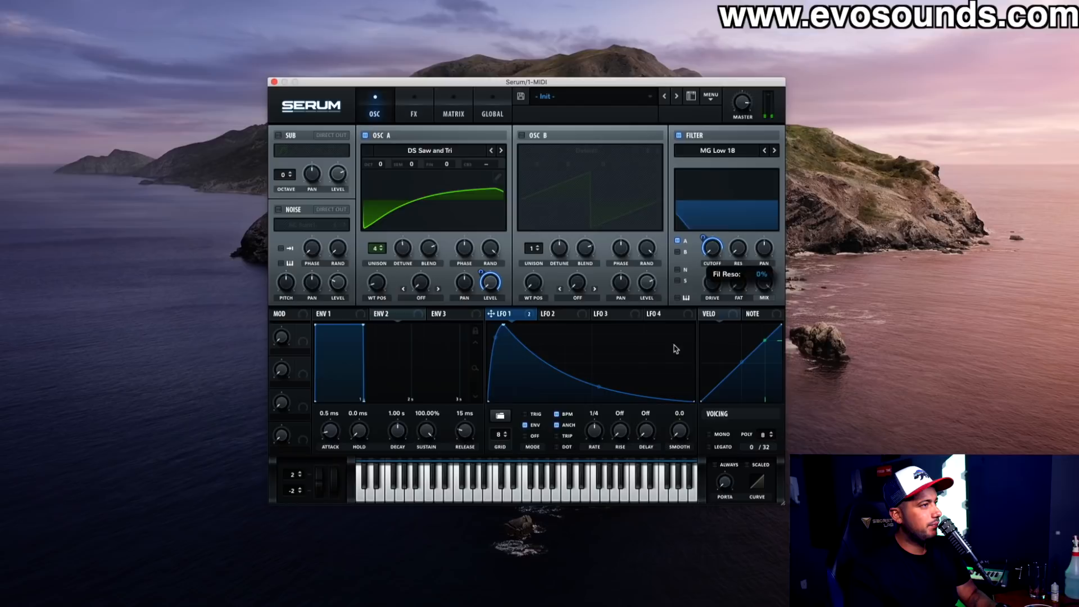
pyautogui.click(494, 150)
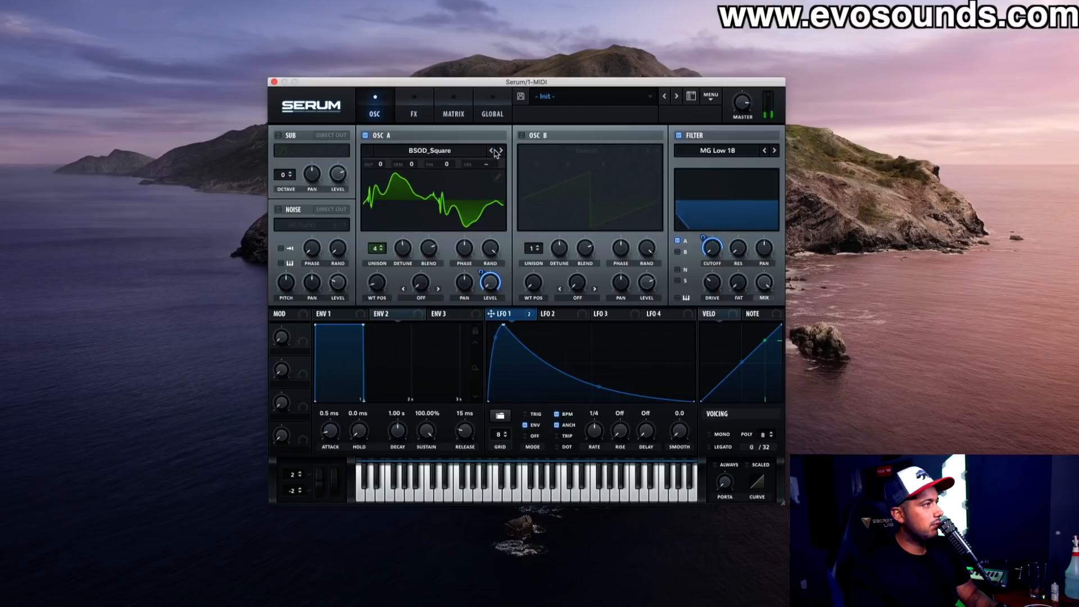
pyautogui.click(494, 151)
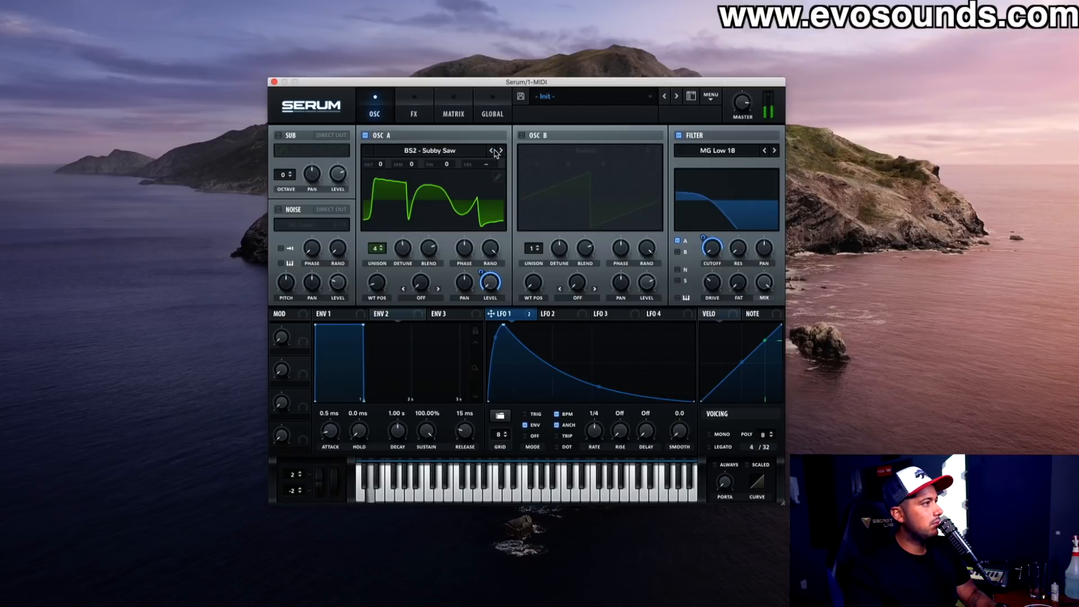
pyautogui.click(494, 150)
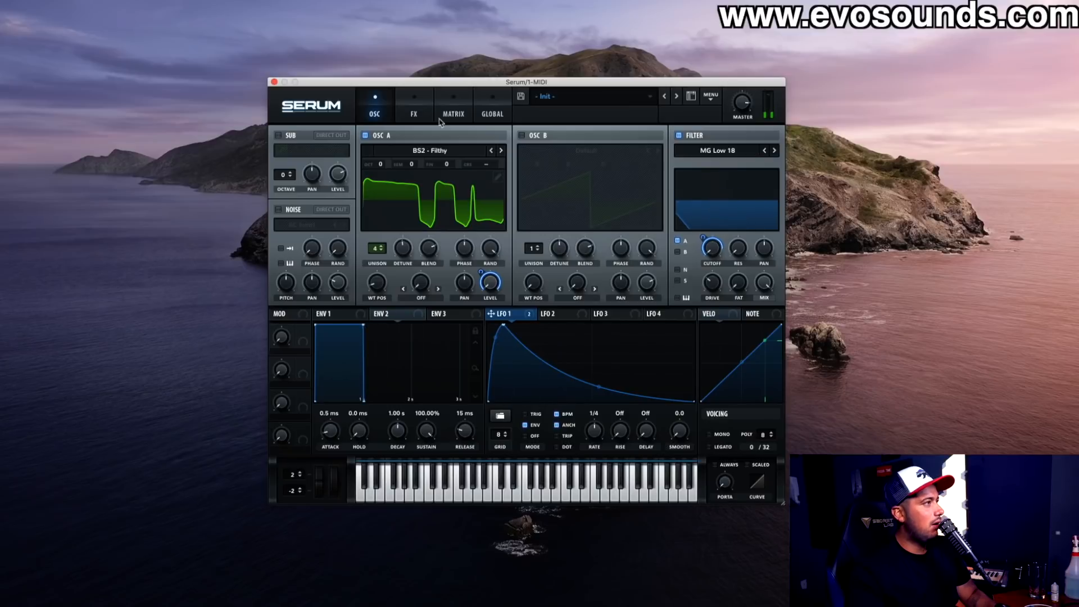
pyautogui.click(415, 114)
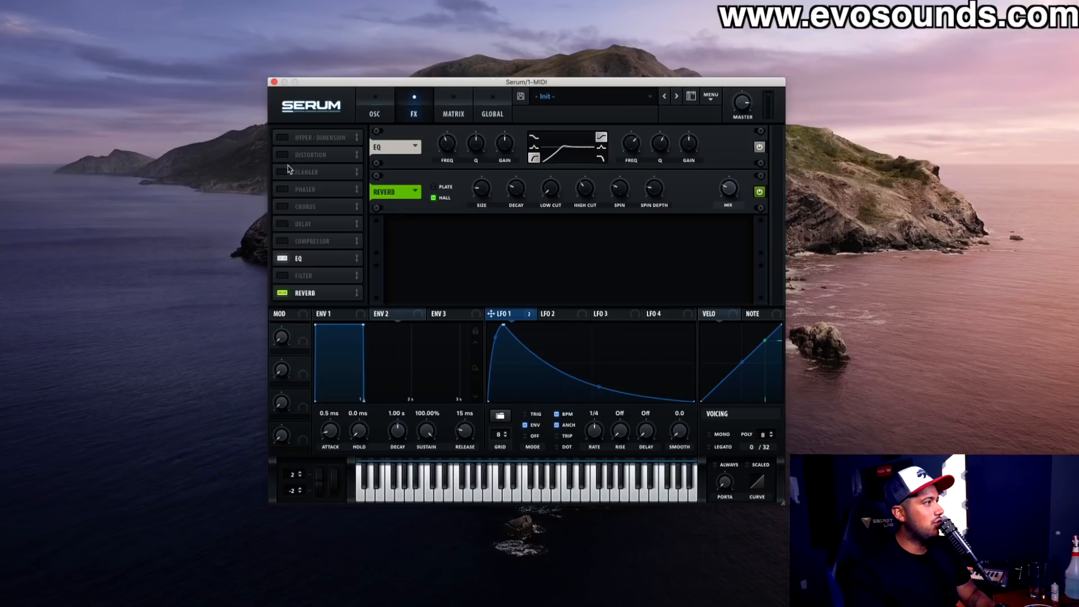
pyautogui.click(388, 96)
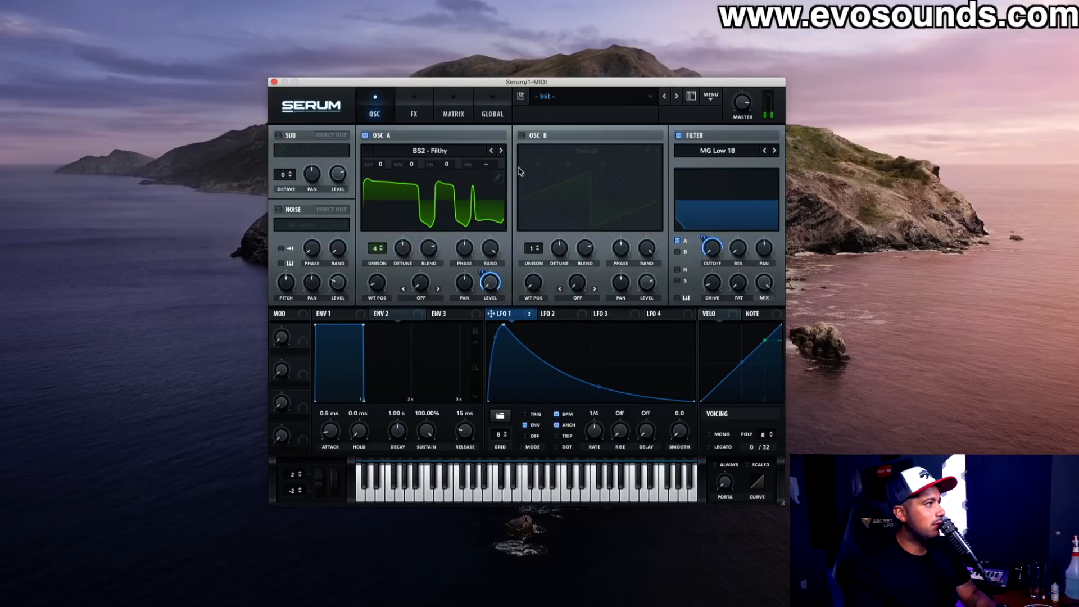
# Step: Step oscillator A's wavetable forward to MATRIXY C64 and reduce its unison to 1 voice
pyautogui.click(500, 151)
pyautogui.click(500, 152)
pyautogui.click(500, 151)
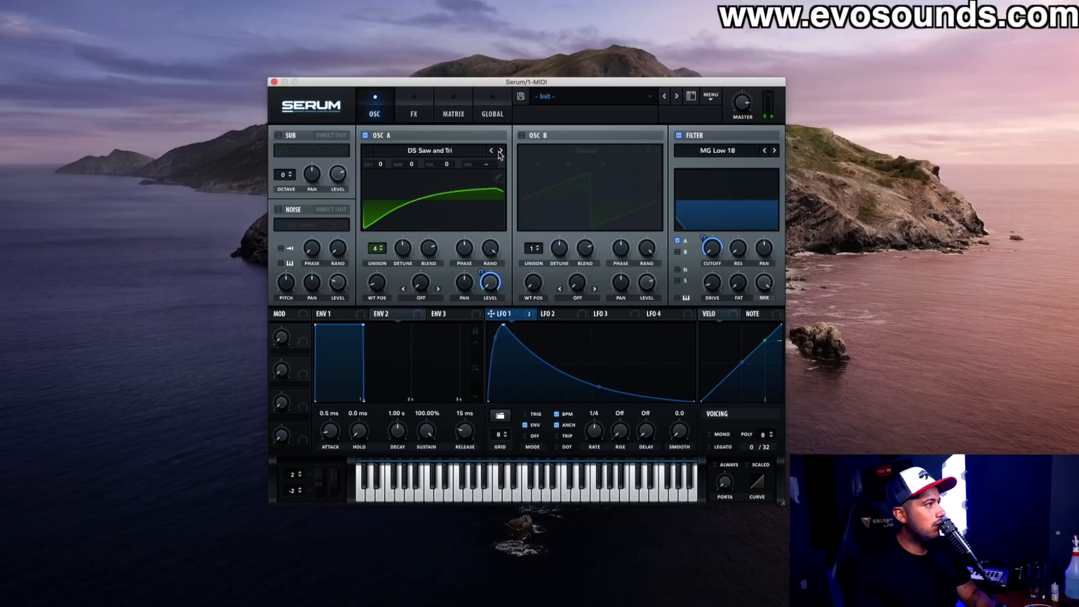
pyautogui.click(500, 152)
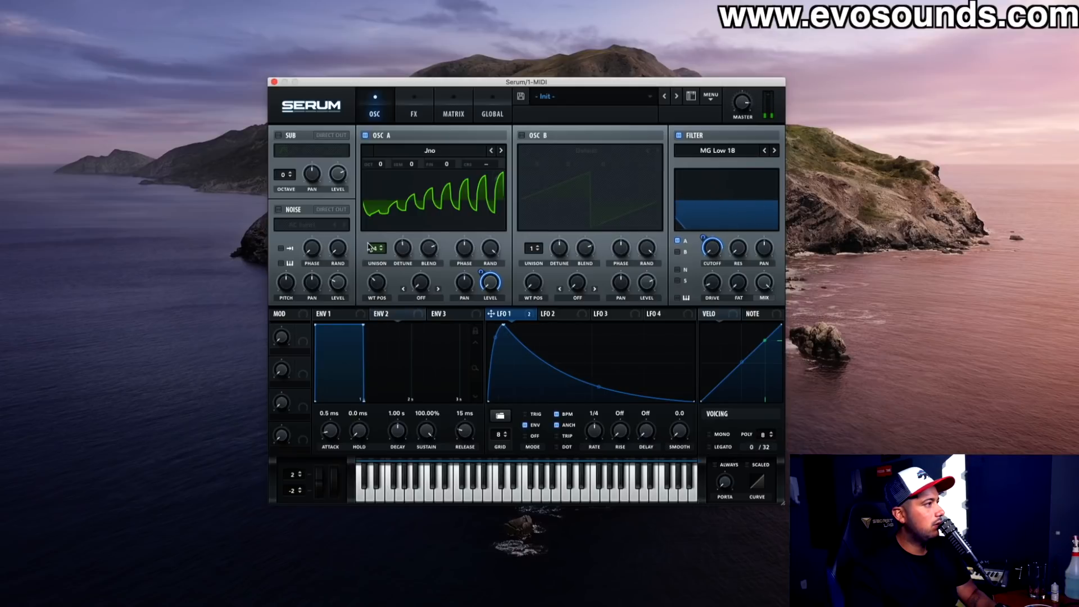
pyautogui.moveTo(375, 248); pyautogui.dragTo(342, 332)
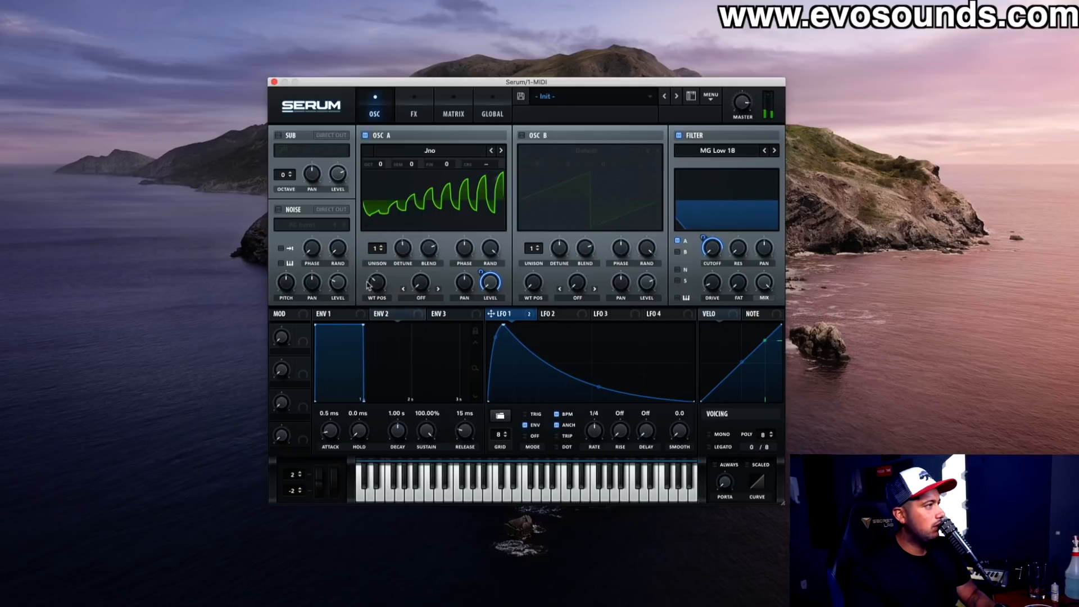
pyautogui.click(501, 150)
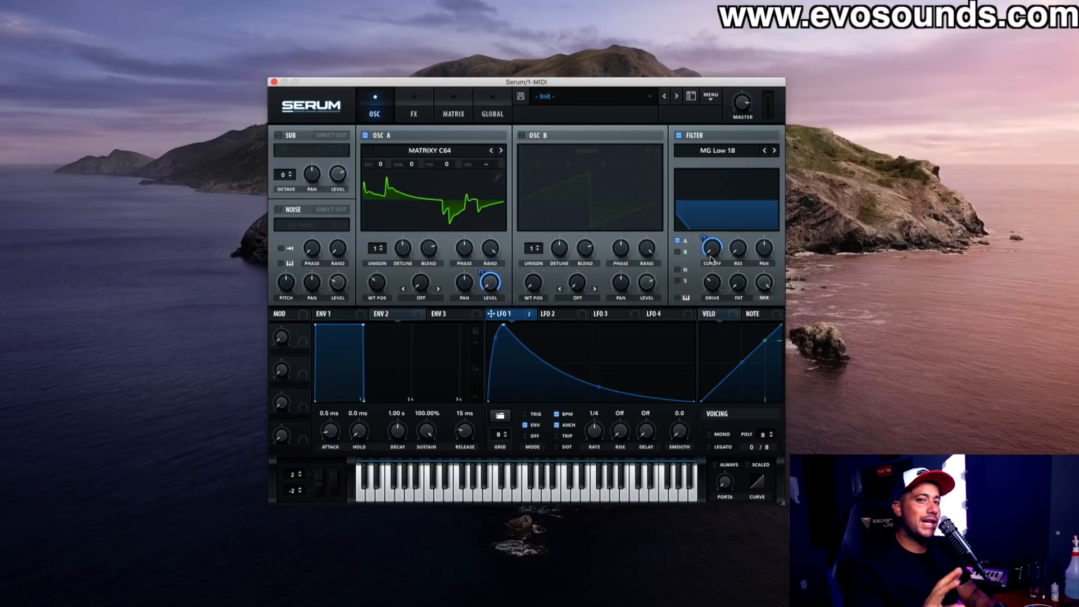
pyautogui.moveTo(711, 259)
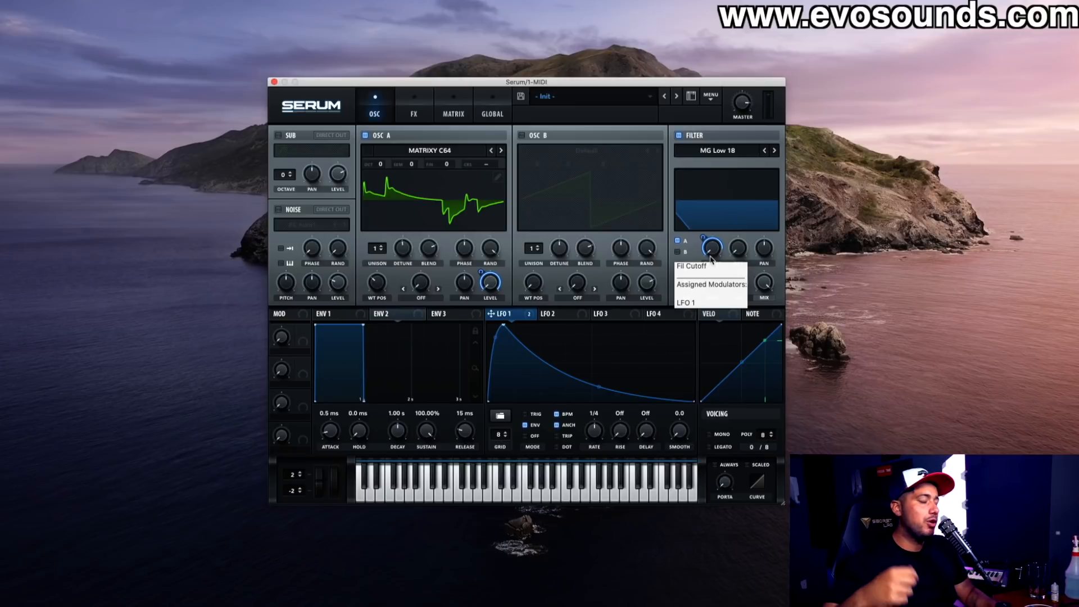